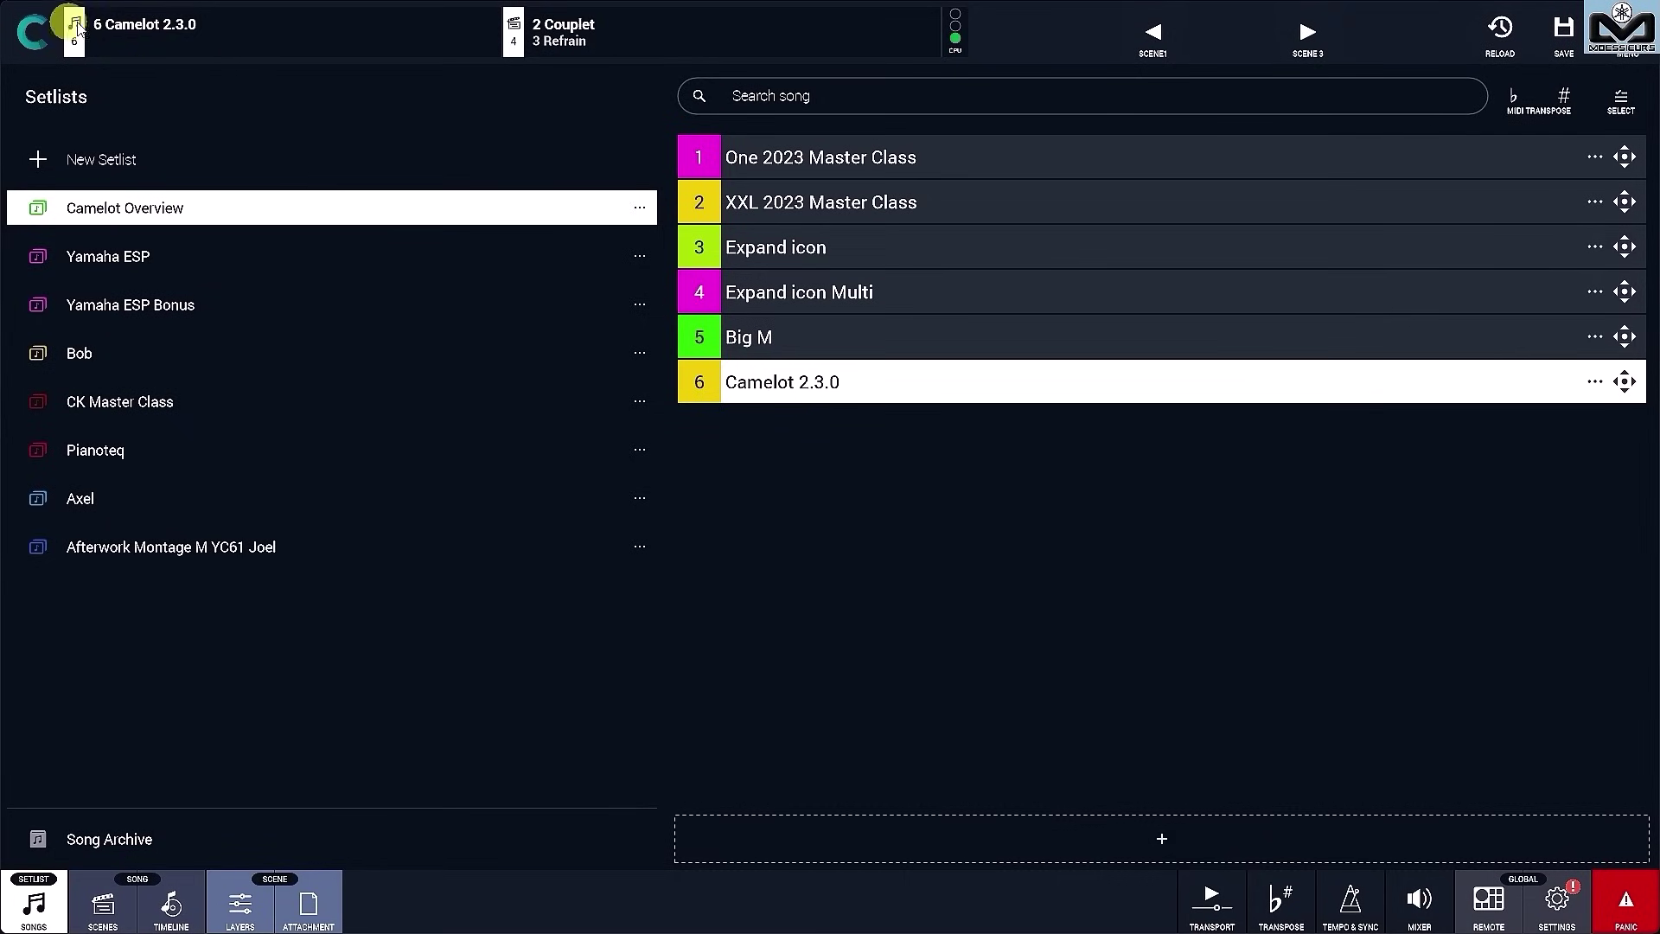
Step: Tour Camelot 2.3.0's scenes, timeline, layers and notes, then show its scene list from the setlists
{"action": "left_click", "coordinate": [242, 29]}
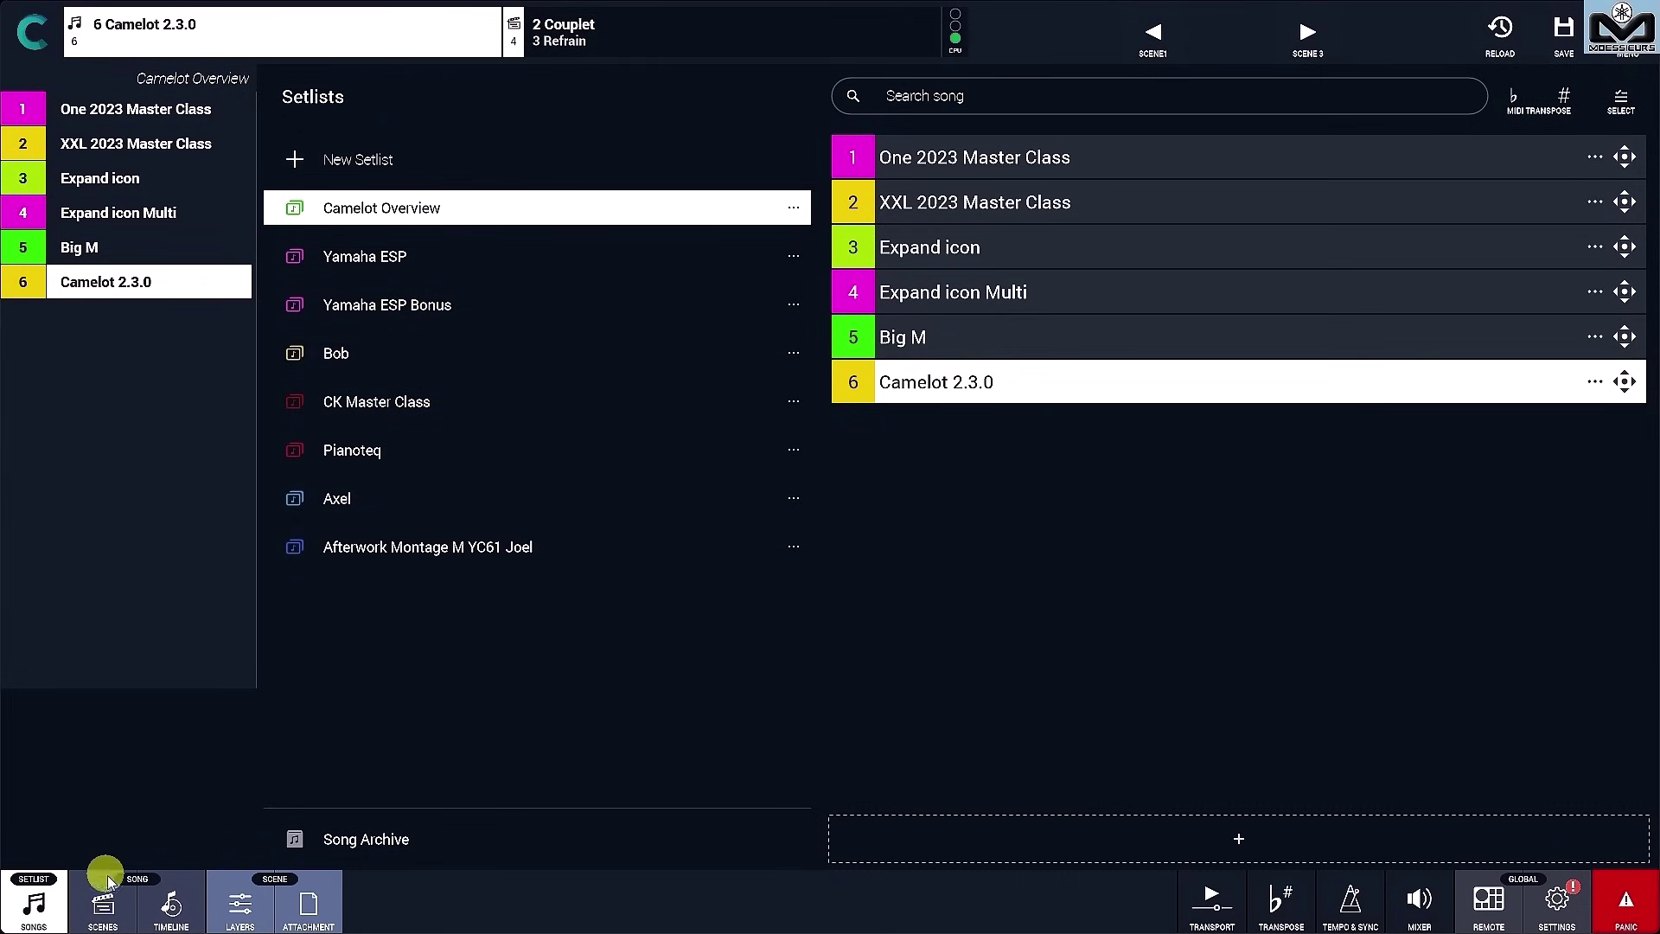
{"action": "left_click", "coordinate": [109, 913]}
{"action": "left_click", "coordinate": [171, 908]}
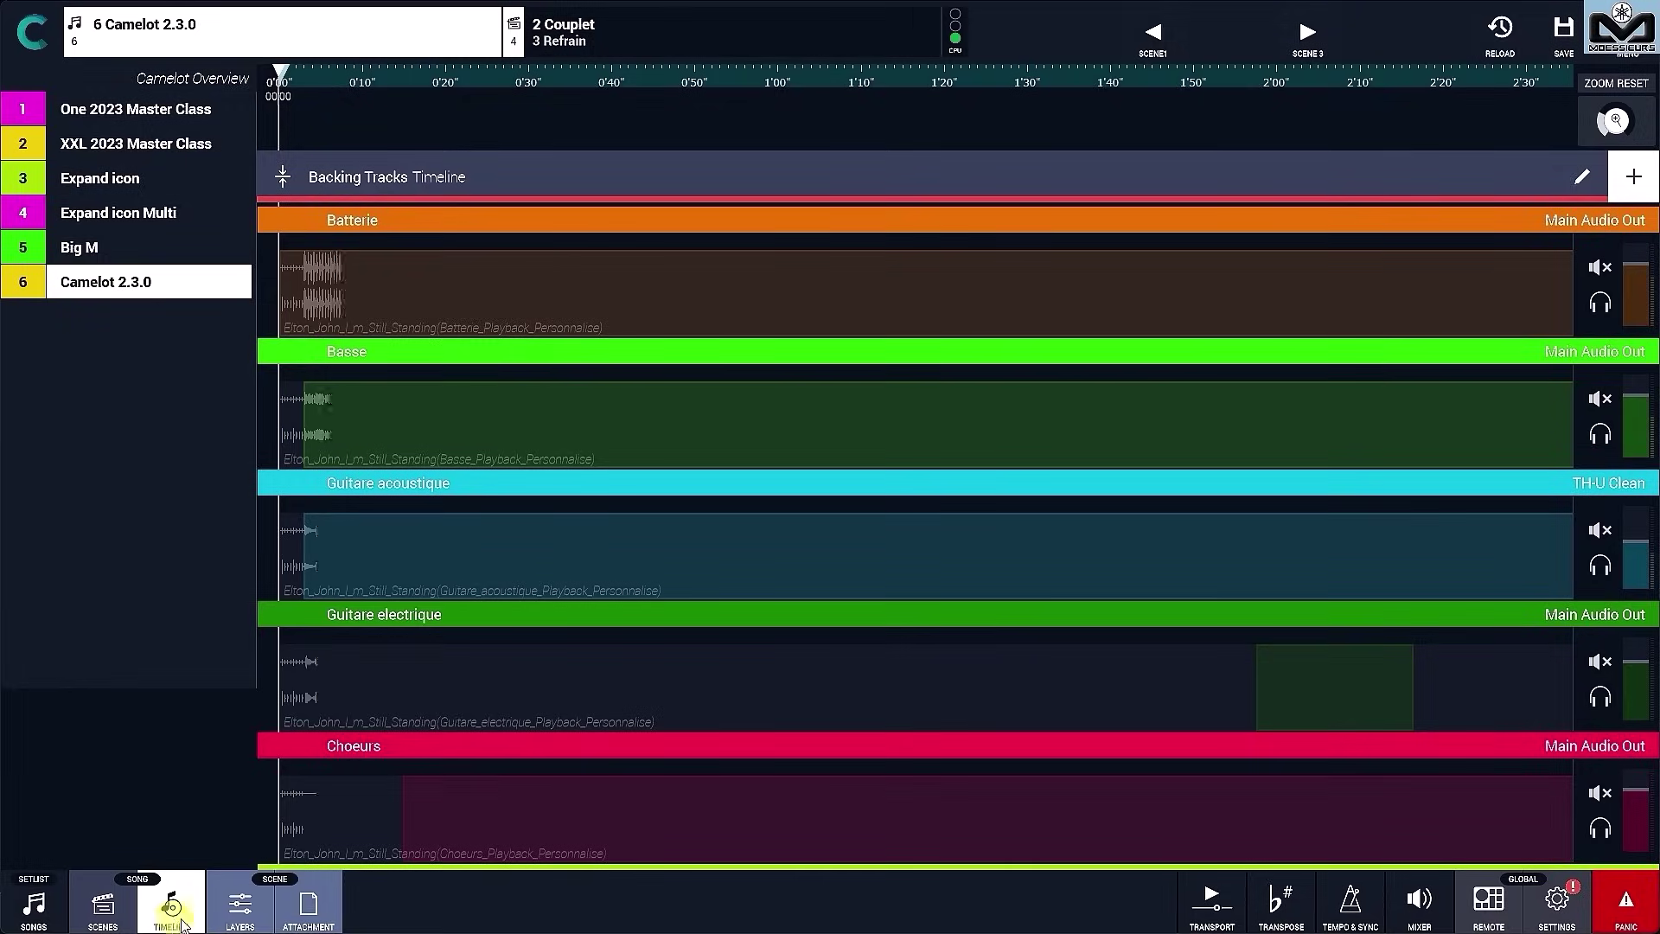
{"action": "left_click", "coordinate": [247, 912]}
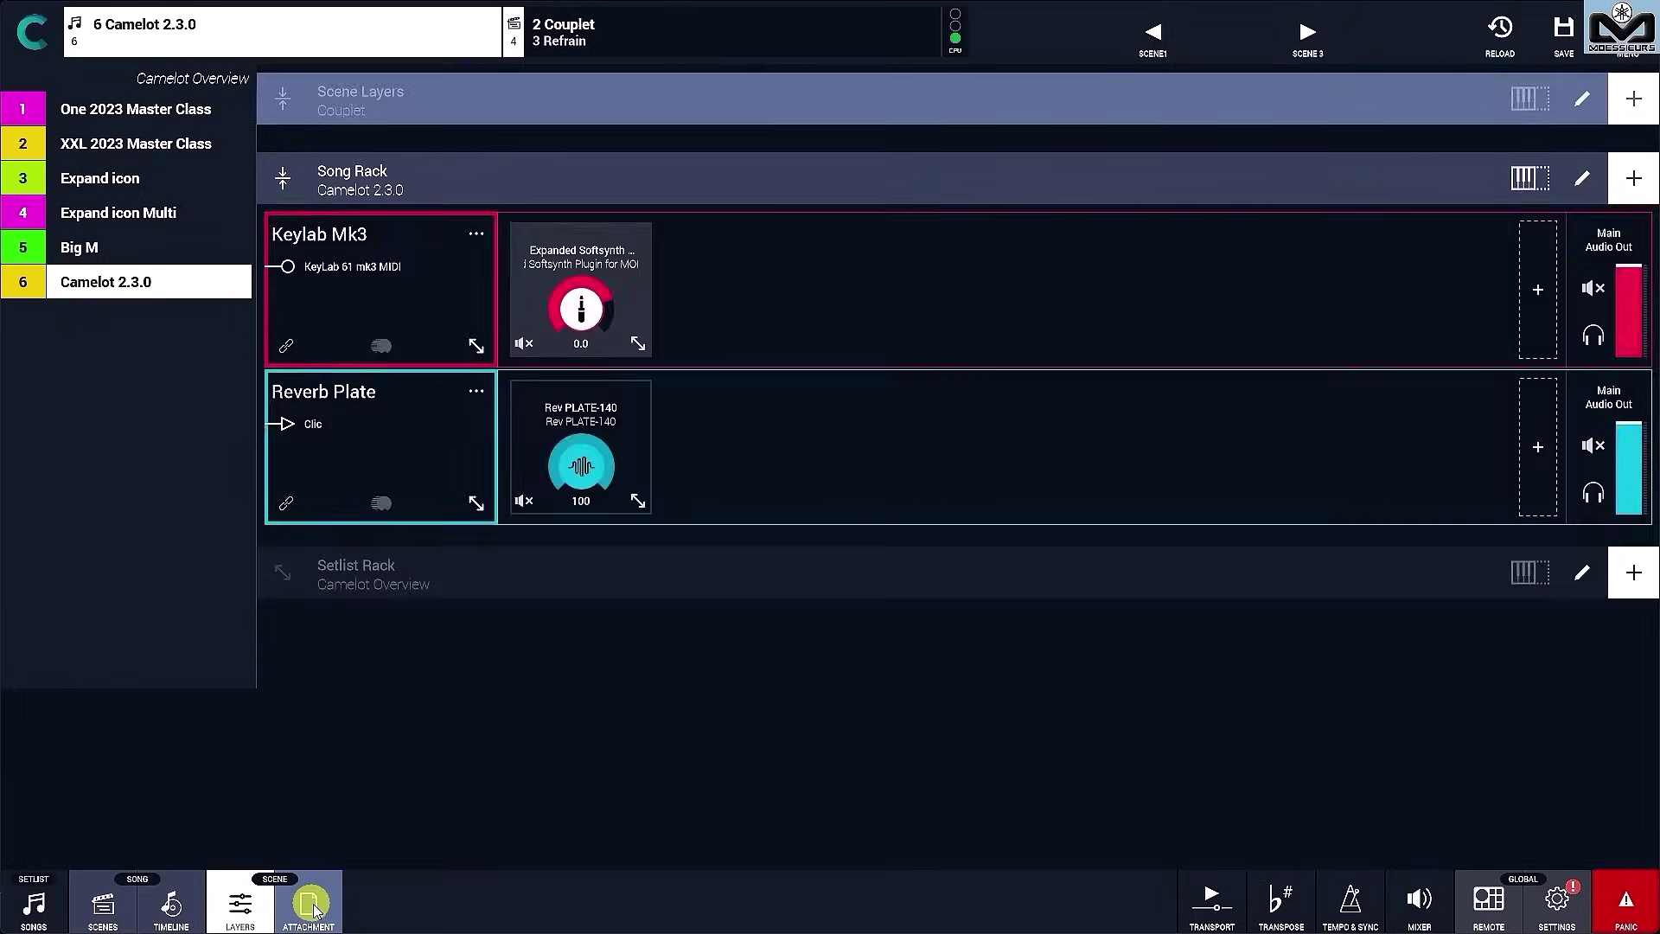
{"action": "left_click", "coordinate": [310, 905]}
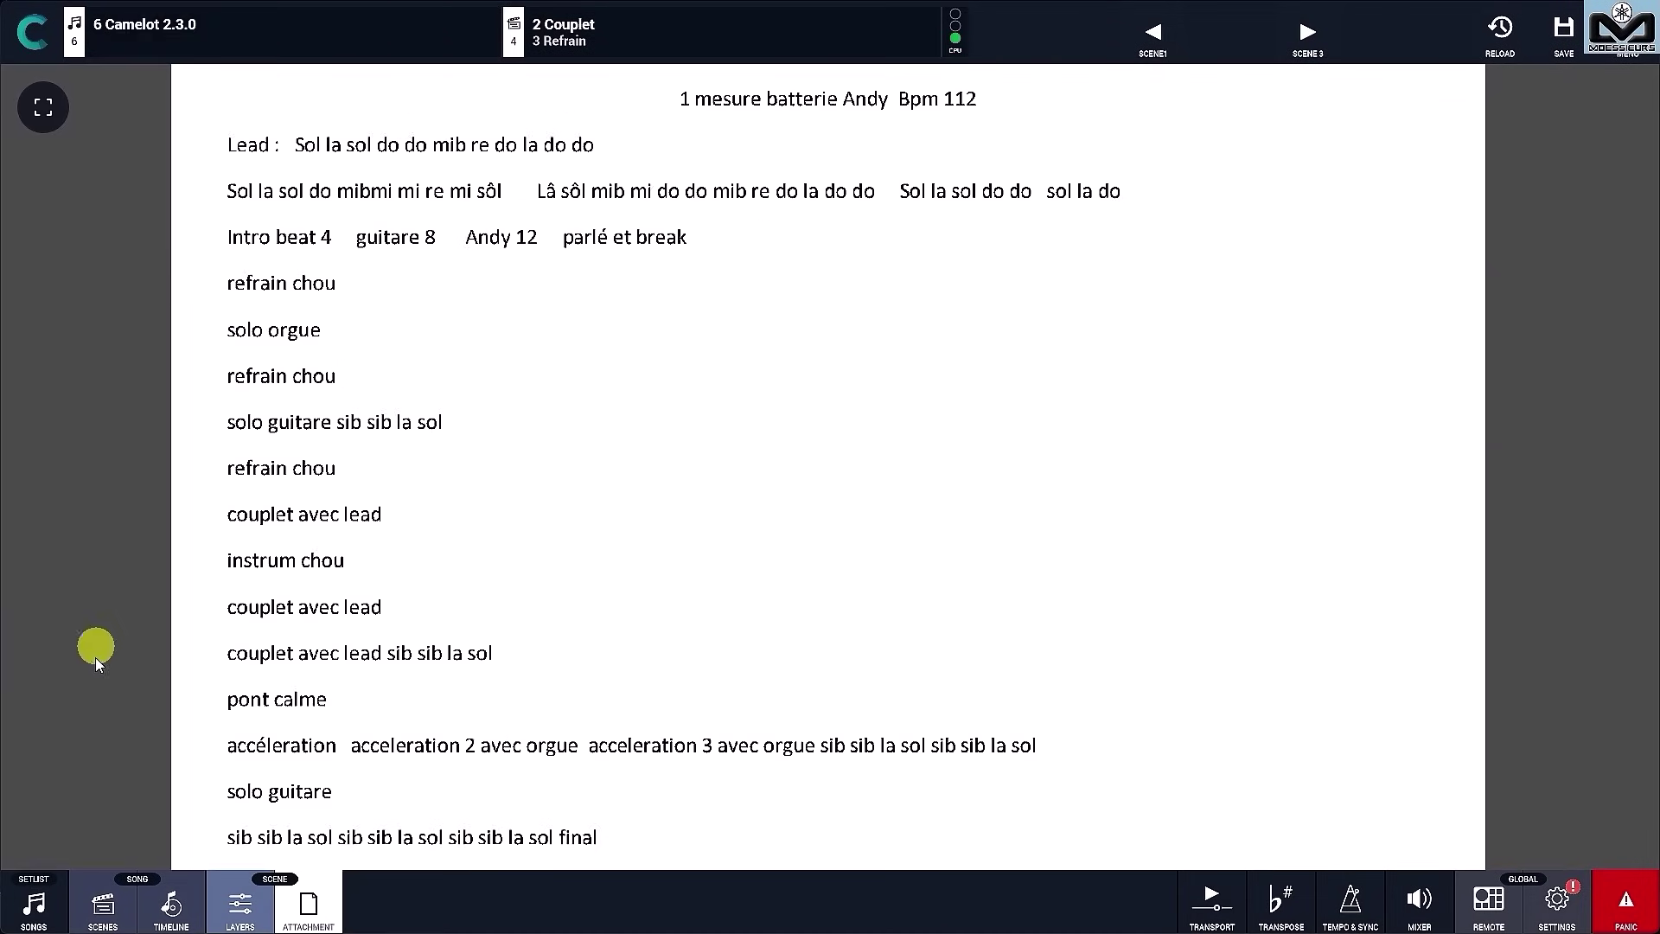
{"action": "left_click", "coordinate": [34, 904]}
{"action": "left_click", "coordinate": [592, 37]}
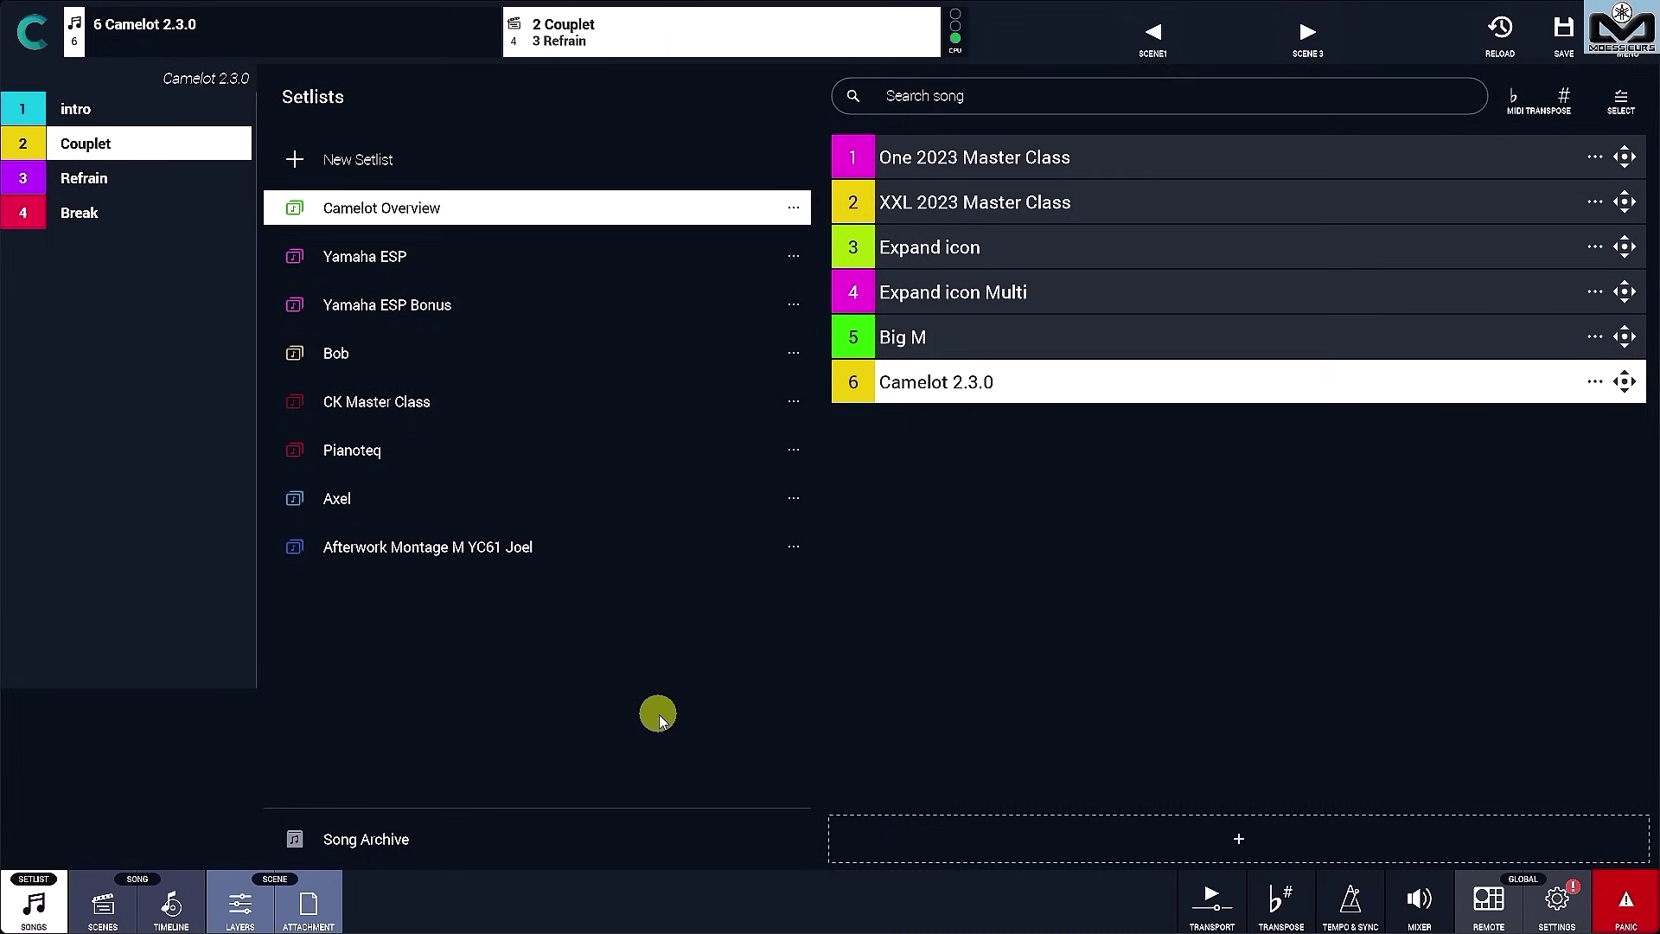
Step: Revisit scenes, timeline, layers and notes, narrow then hide the scene list, and return to setlists
{"action": "left_click", "coordinate": [107, 907]}
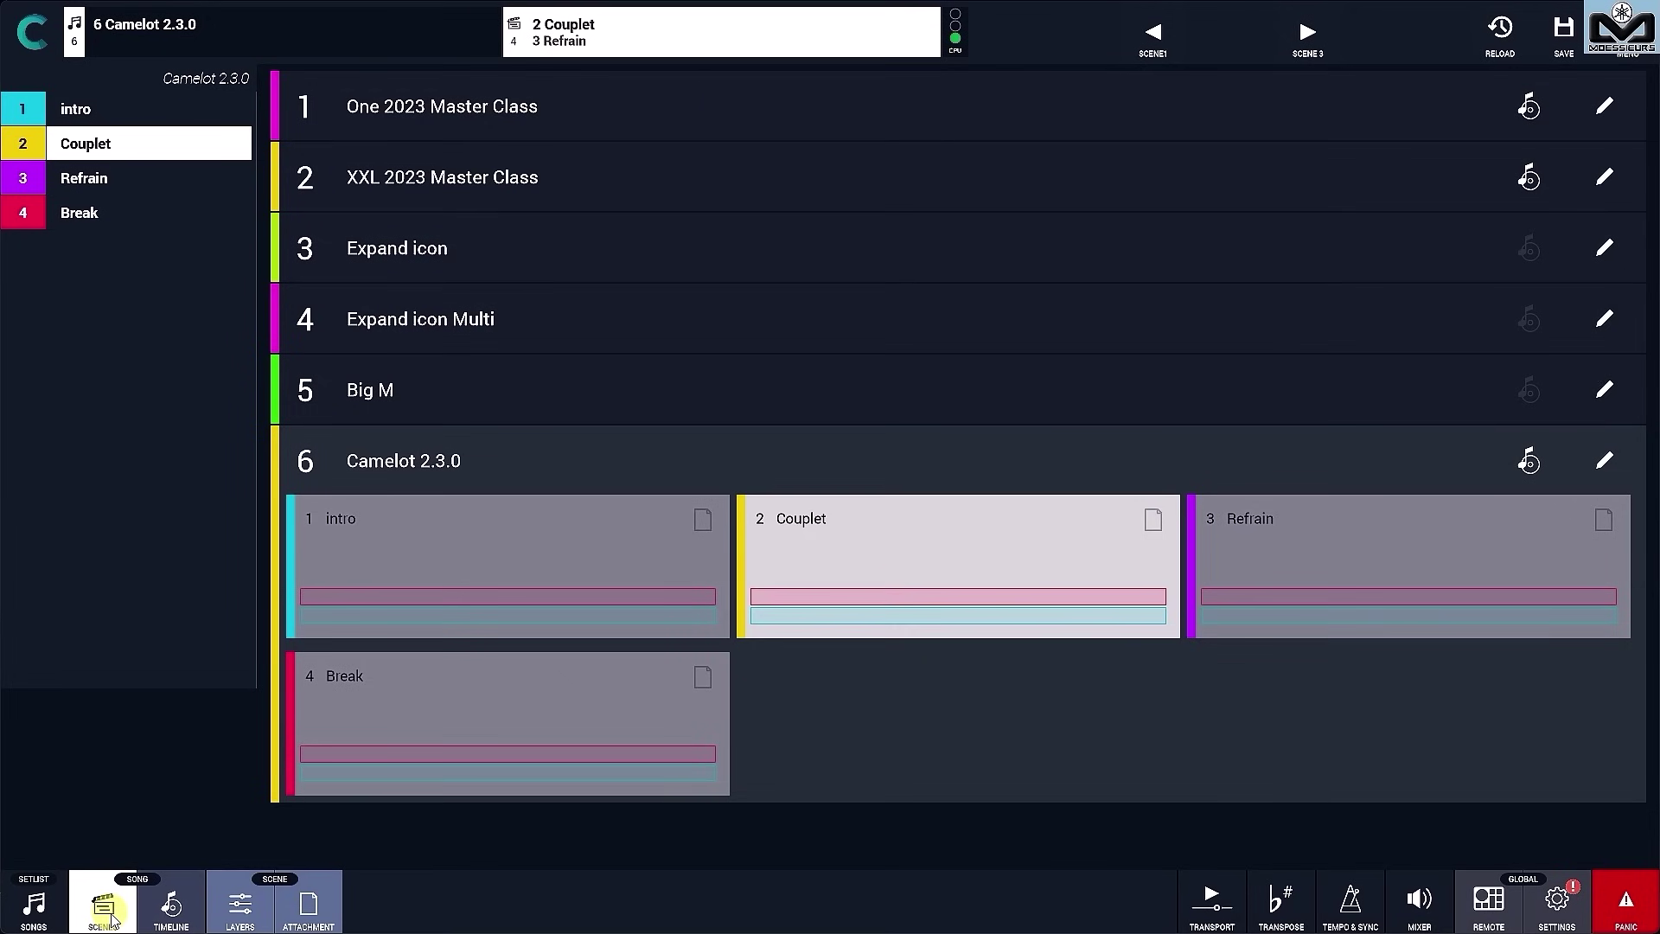
{"action": "left_click", "coordinate": [169, 906]}
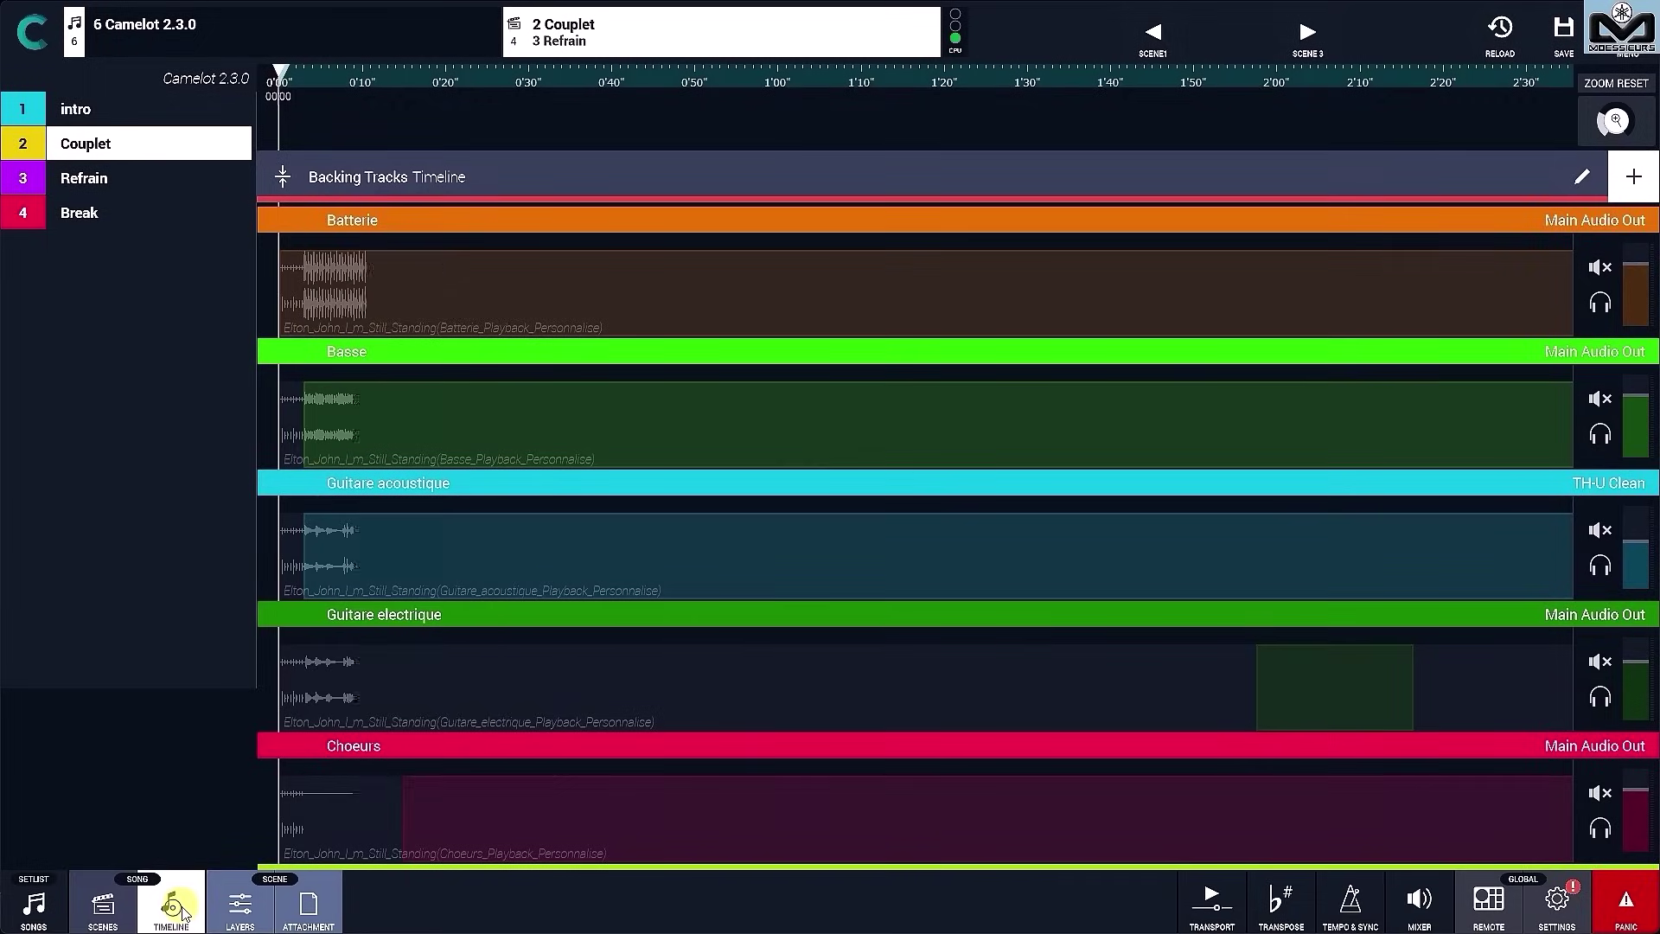
{"action": "left_click", "coordinate": [242, 910]}
{"action": "left_click", "coordinate": [306, 910]}
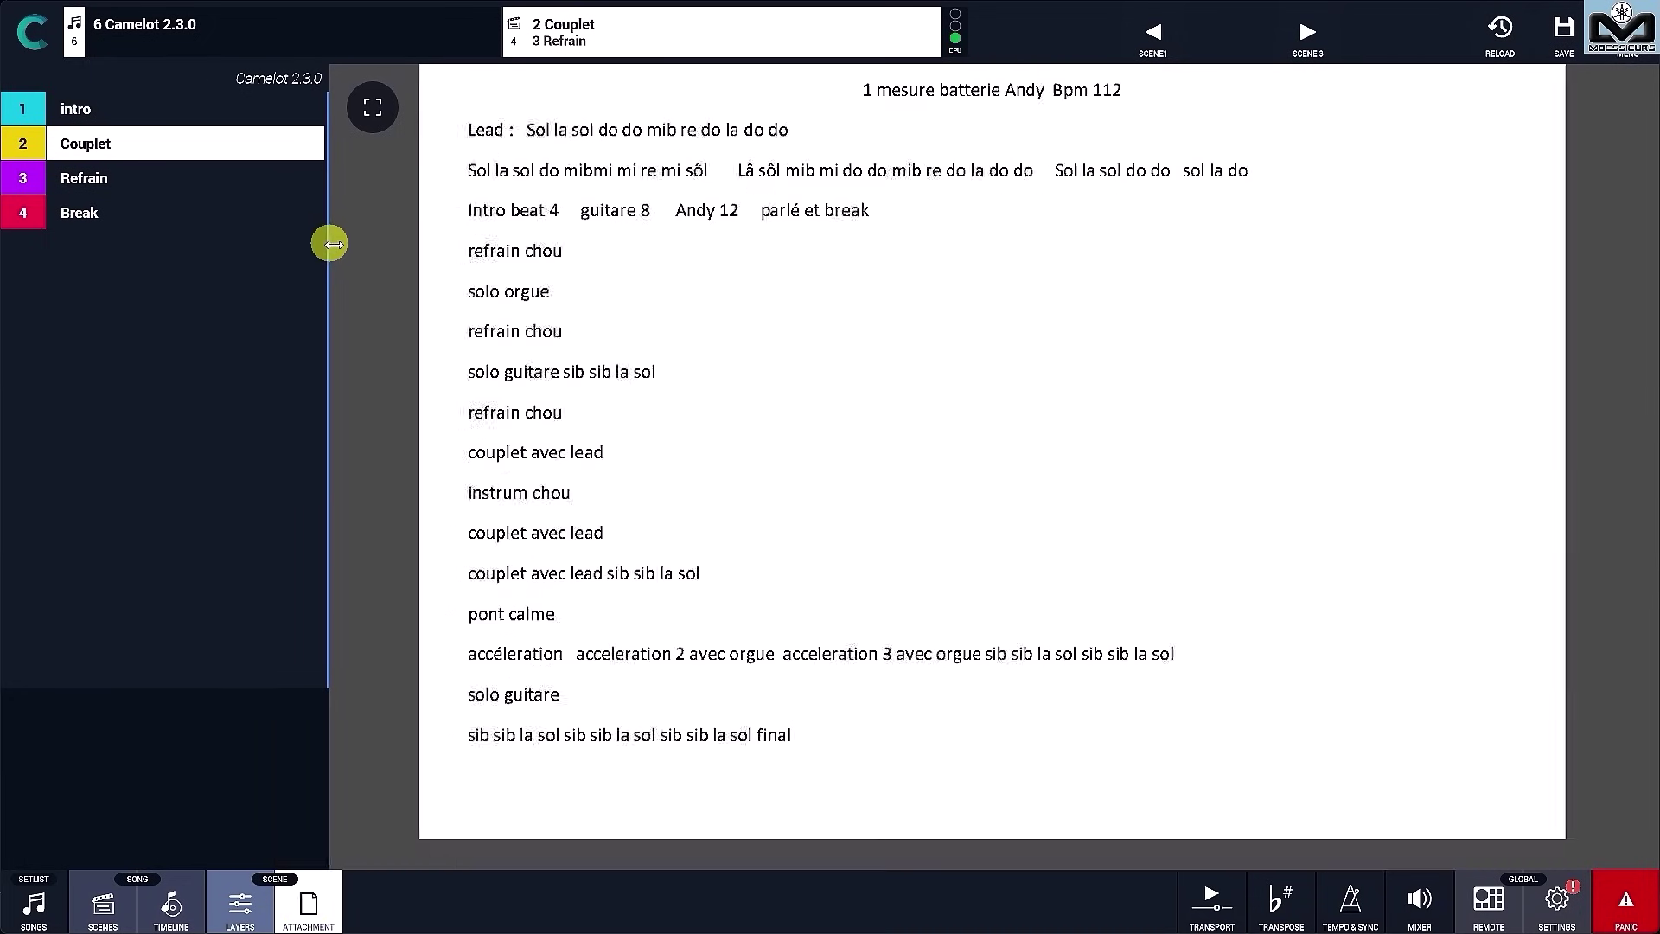
{"action": "mouse_move", "coordinate": [256, 237]}
{"action": "left_mouse_down"}
{"action": "mouse_move", "coordinate": [246, 253]}
{"action": "mouse_move", "coordinate": [164, 253]}
{"action": "mouse_move", "coordinate": [349, 271]}
{"action": "mouse_move", "coordinate": [174, 293]}
{"action": "mouse_move", "coordinate": [288, 289]}
{"action": "left_mouse_up"}
{"action": "left_click", "coordinate": [692, 48]}
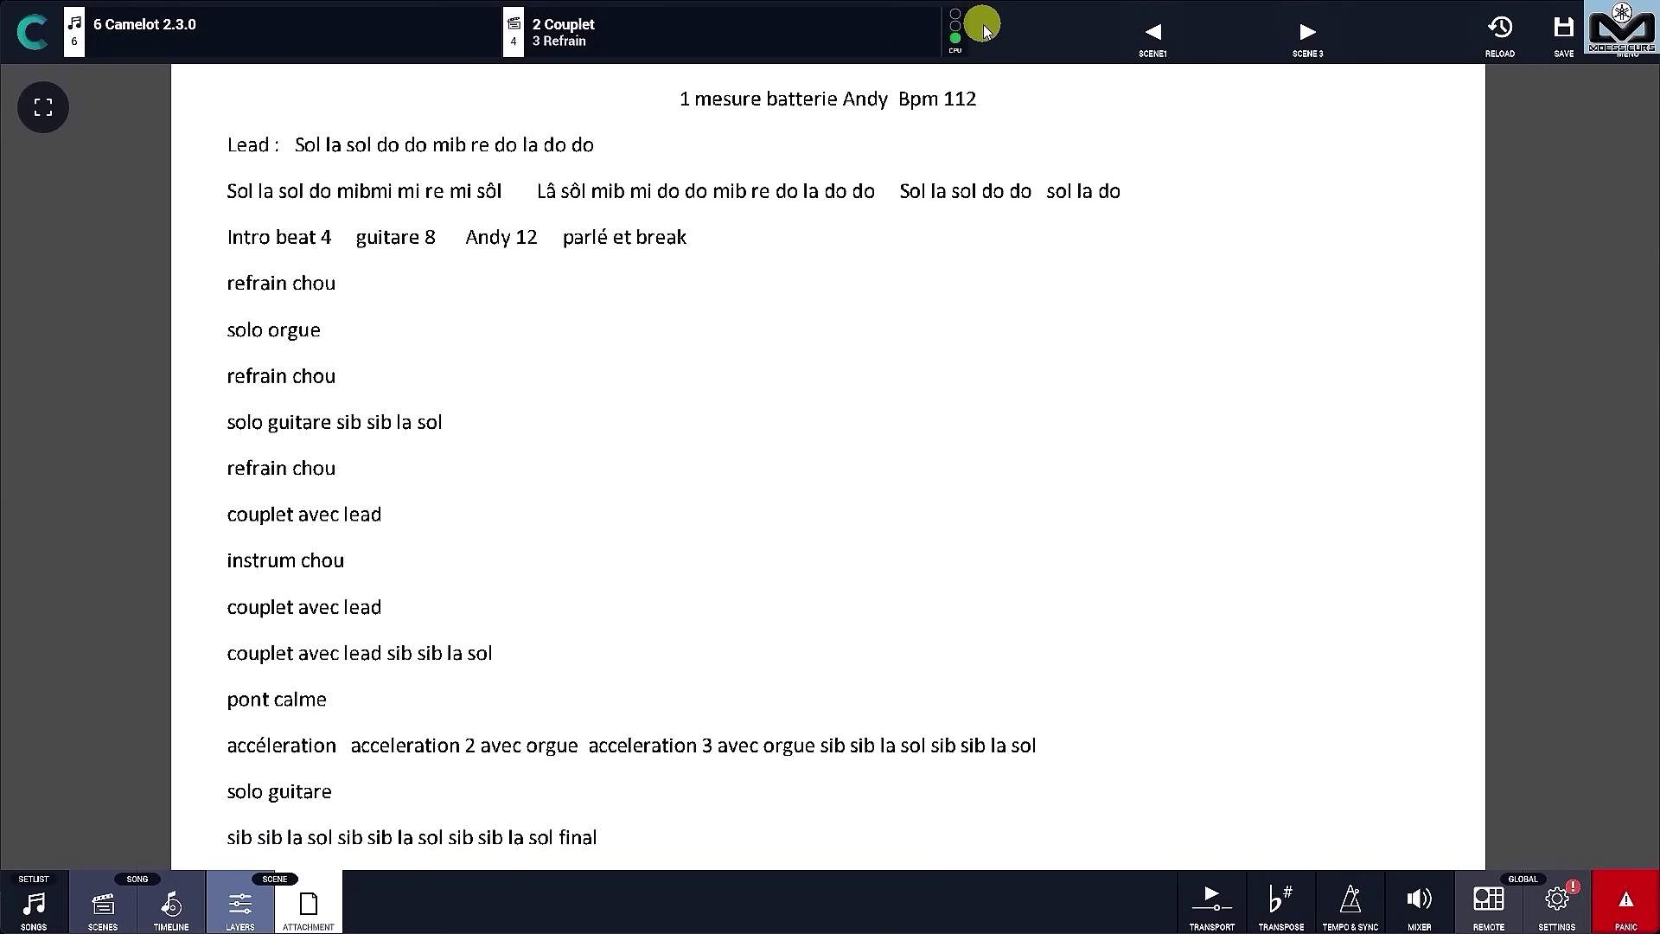
{"action": "left_click", "coordinate": [34, 904]}
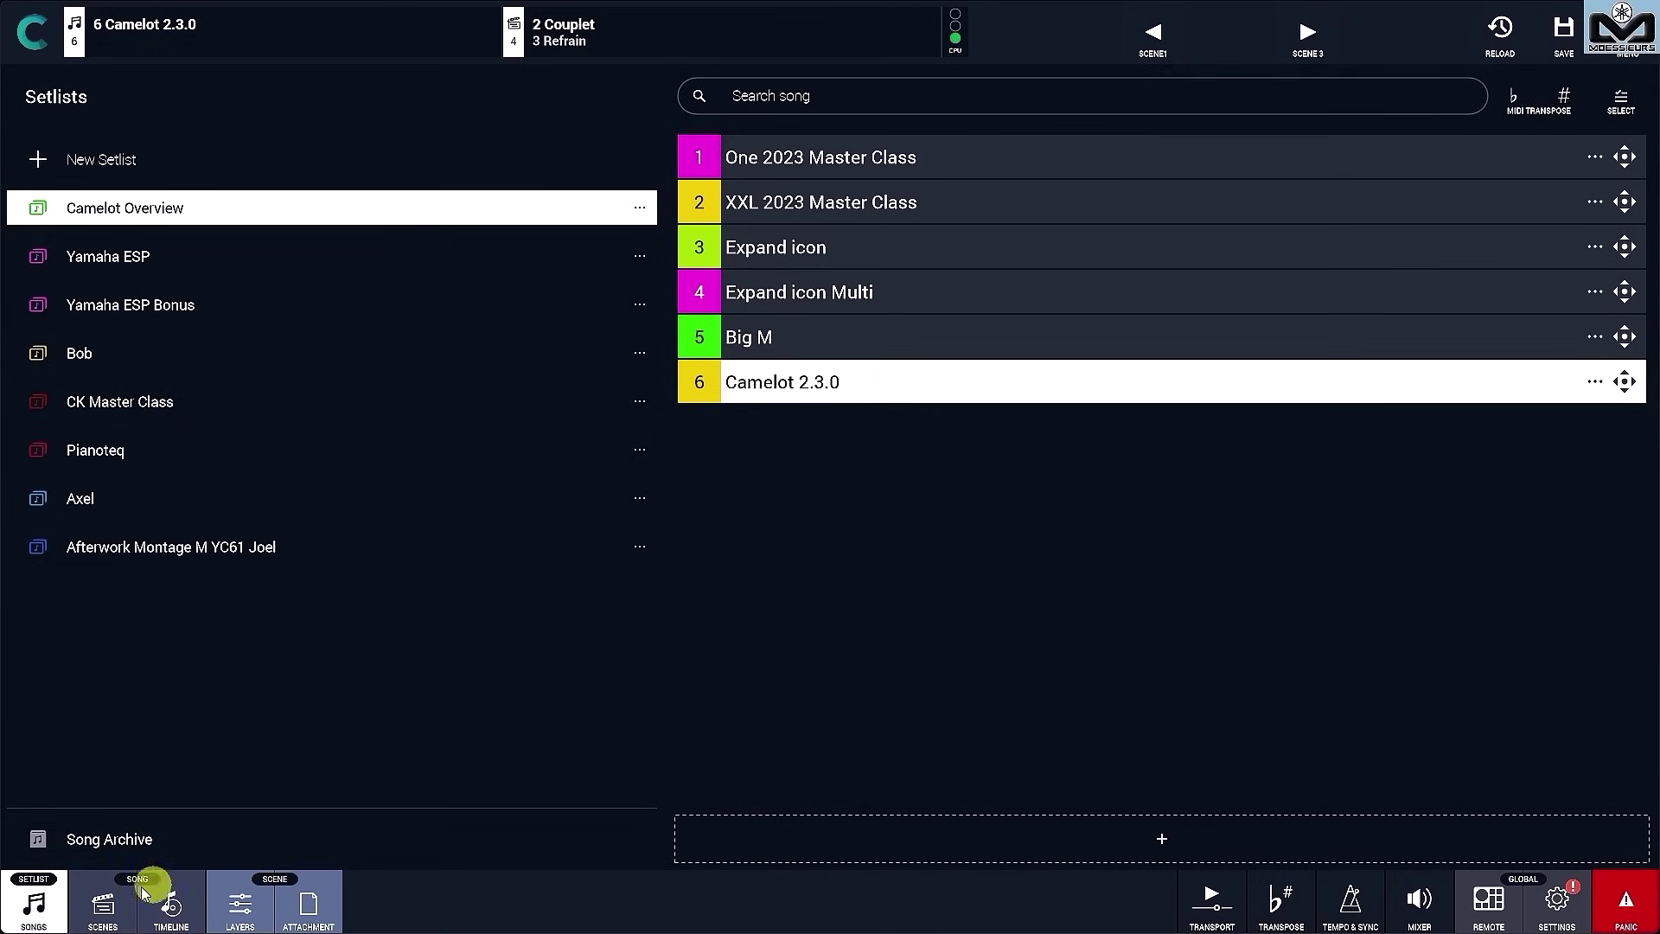
Step: Switch between timeline, notes and layers, ending on the Keylab Mk3 and Reverb Plate layers
{"action": "left_click", "coordinate": [170, 905]}
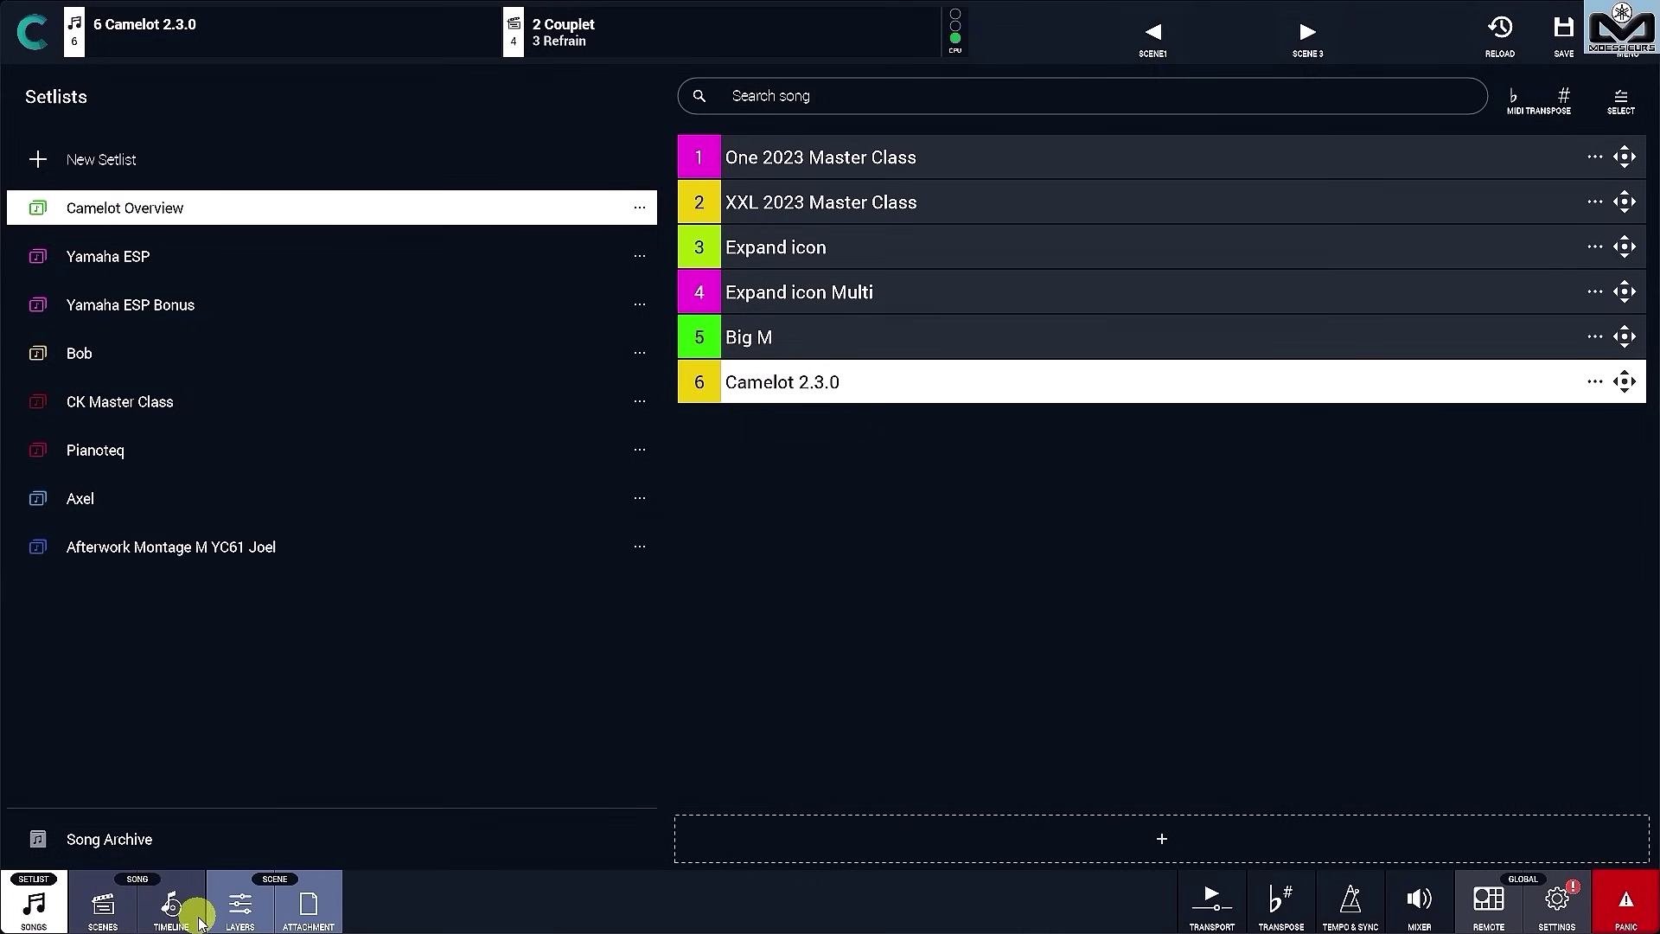
{"action": "left_click", "coordinate": [176, 904]}
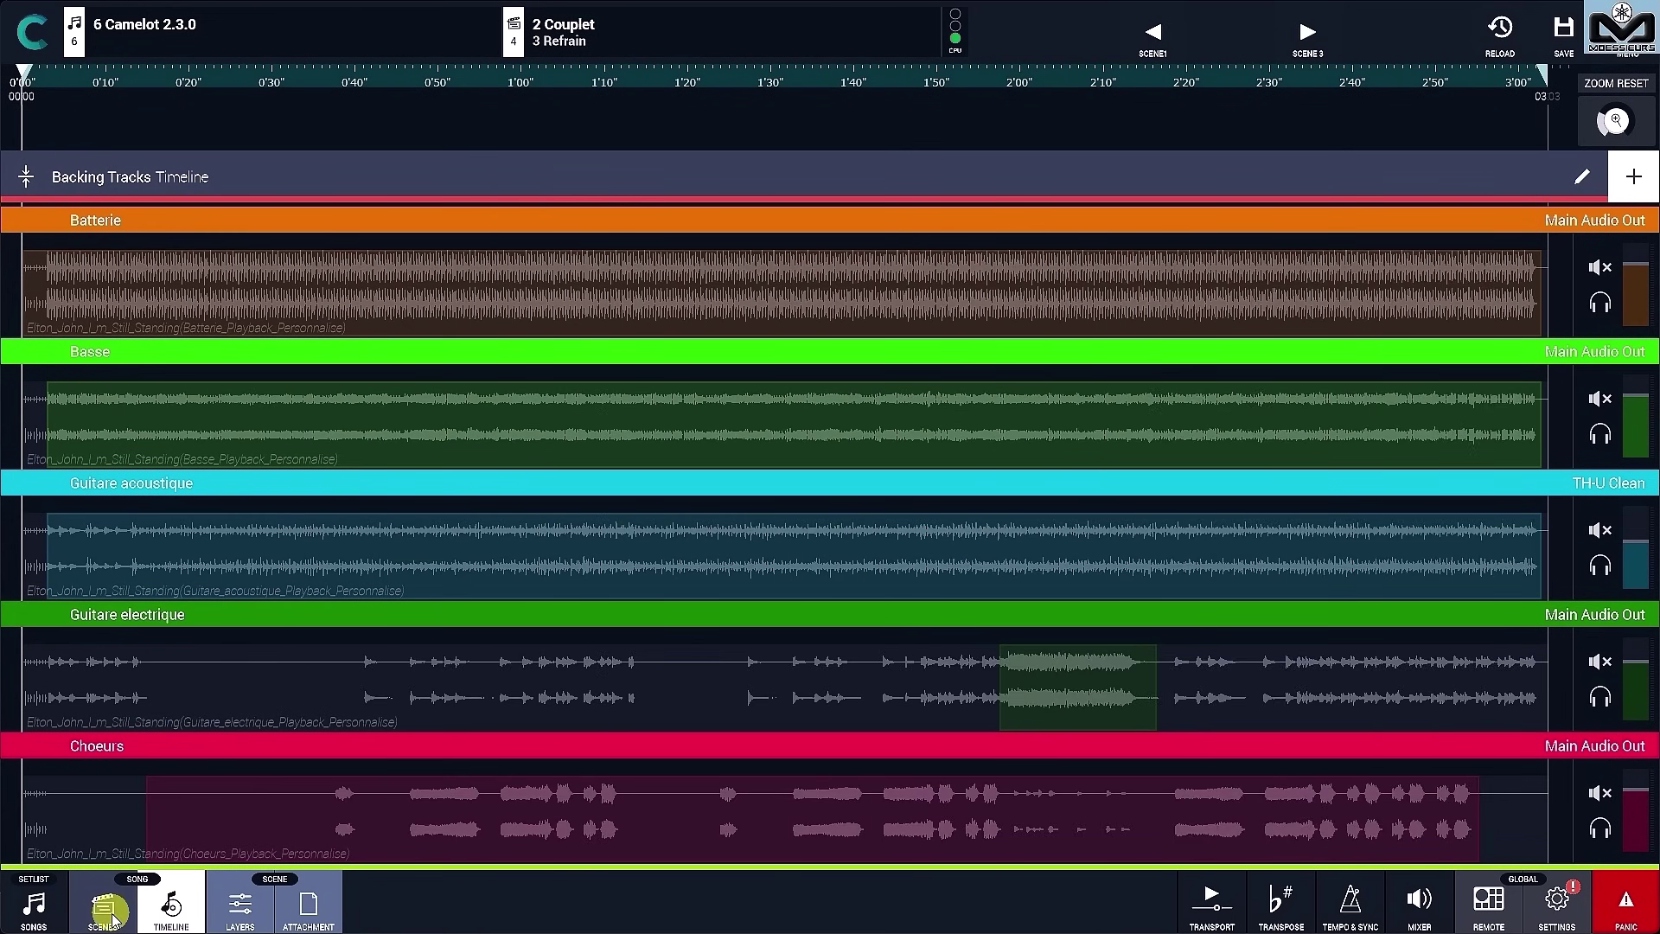
{"action": "left_click", "coordinate": [240, 908]}
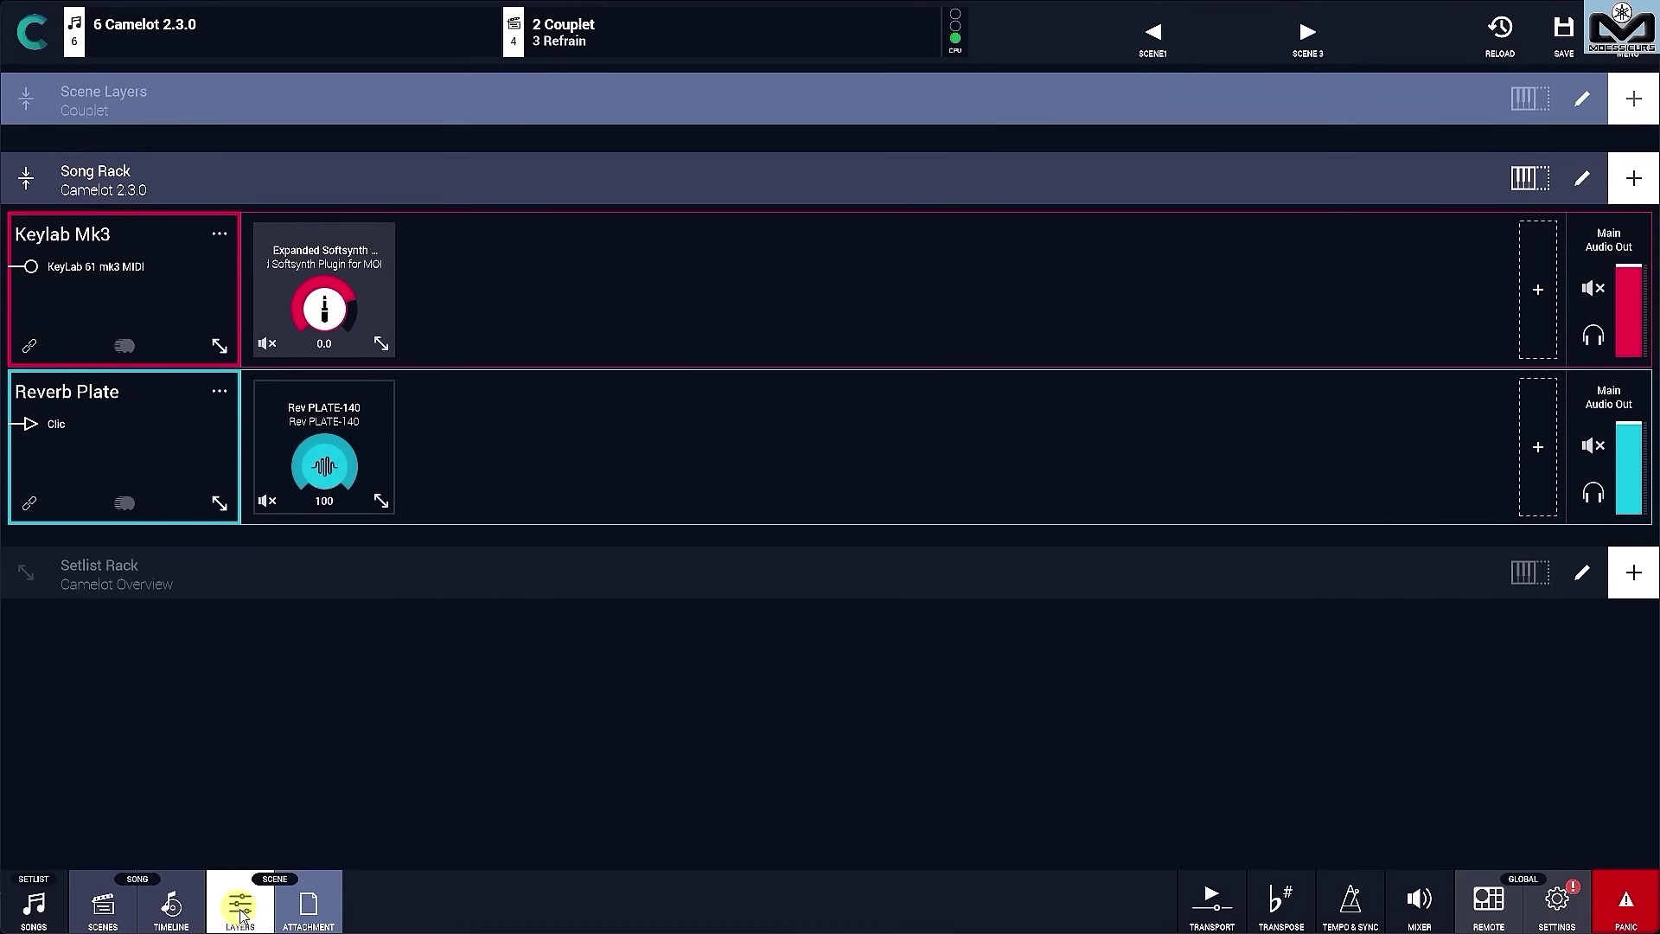
{"action": "left_click", "coordinate": [308, 912]}
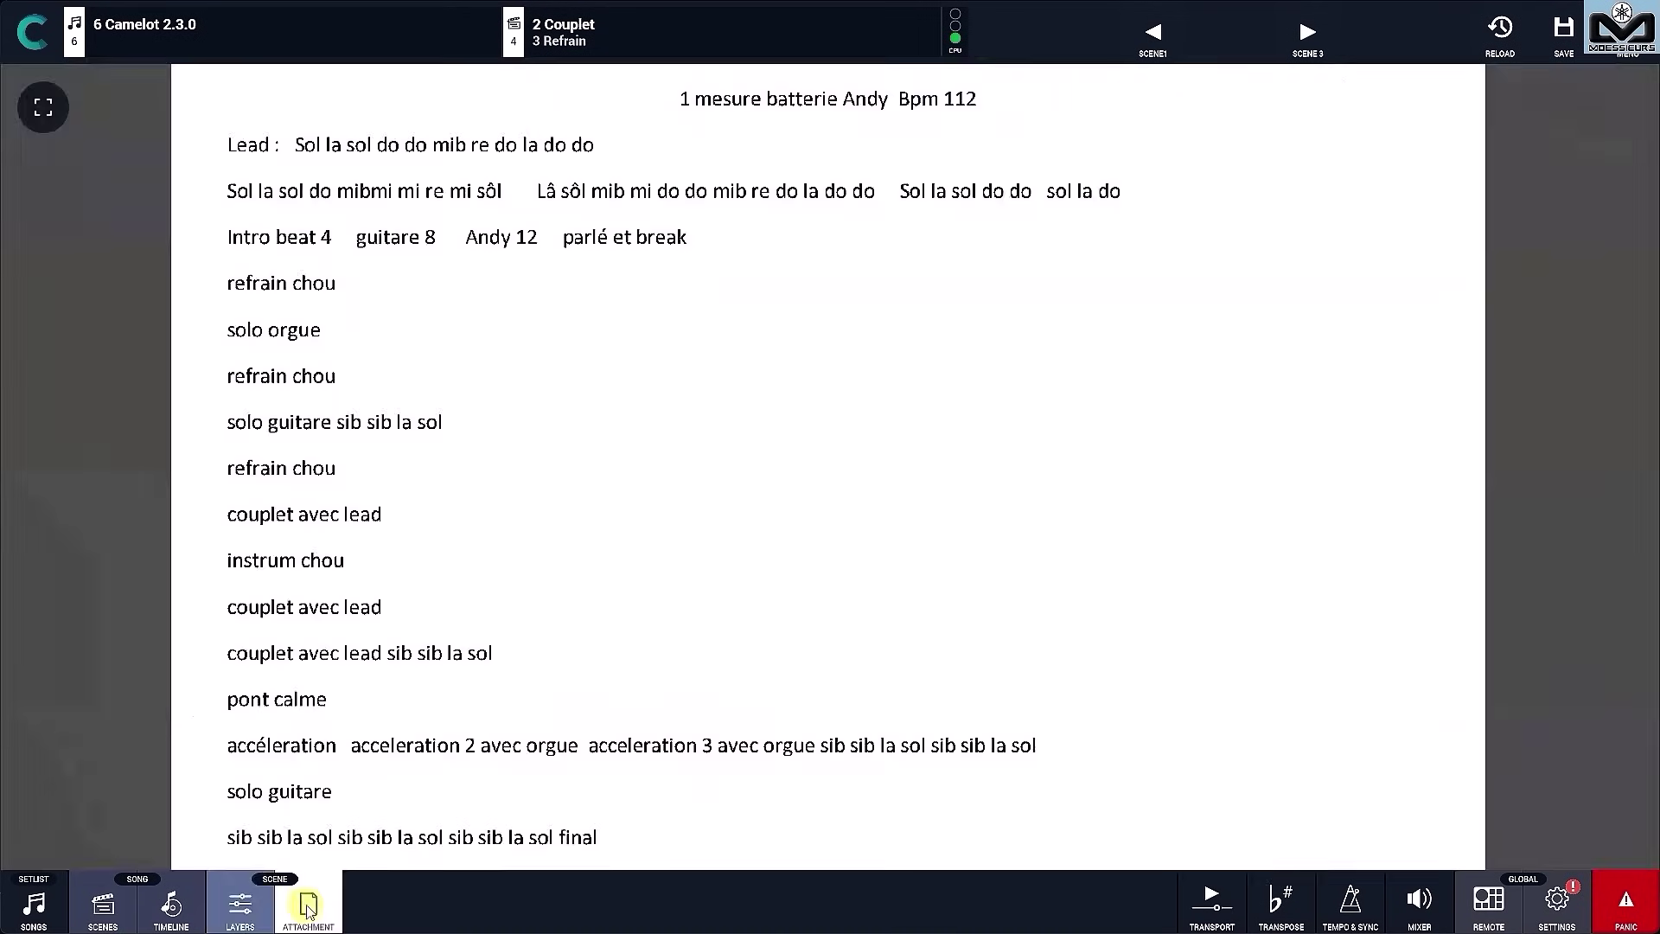
{"action": "left_click", "coordinate": [258, 907]}
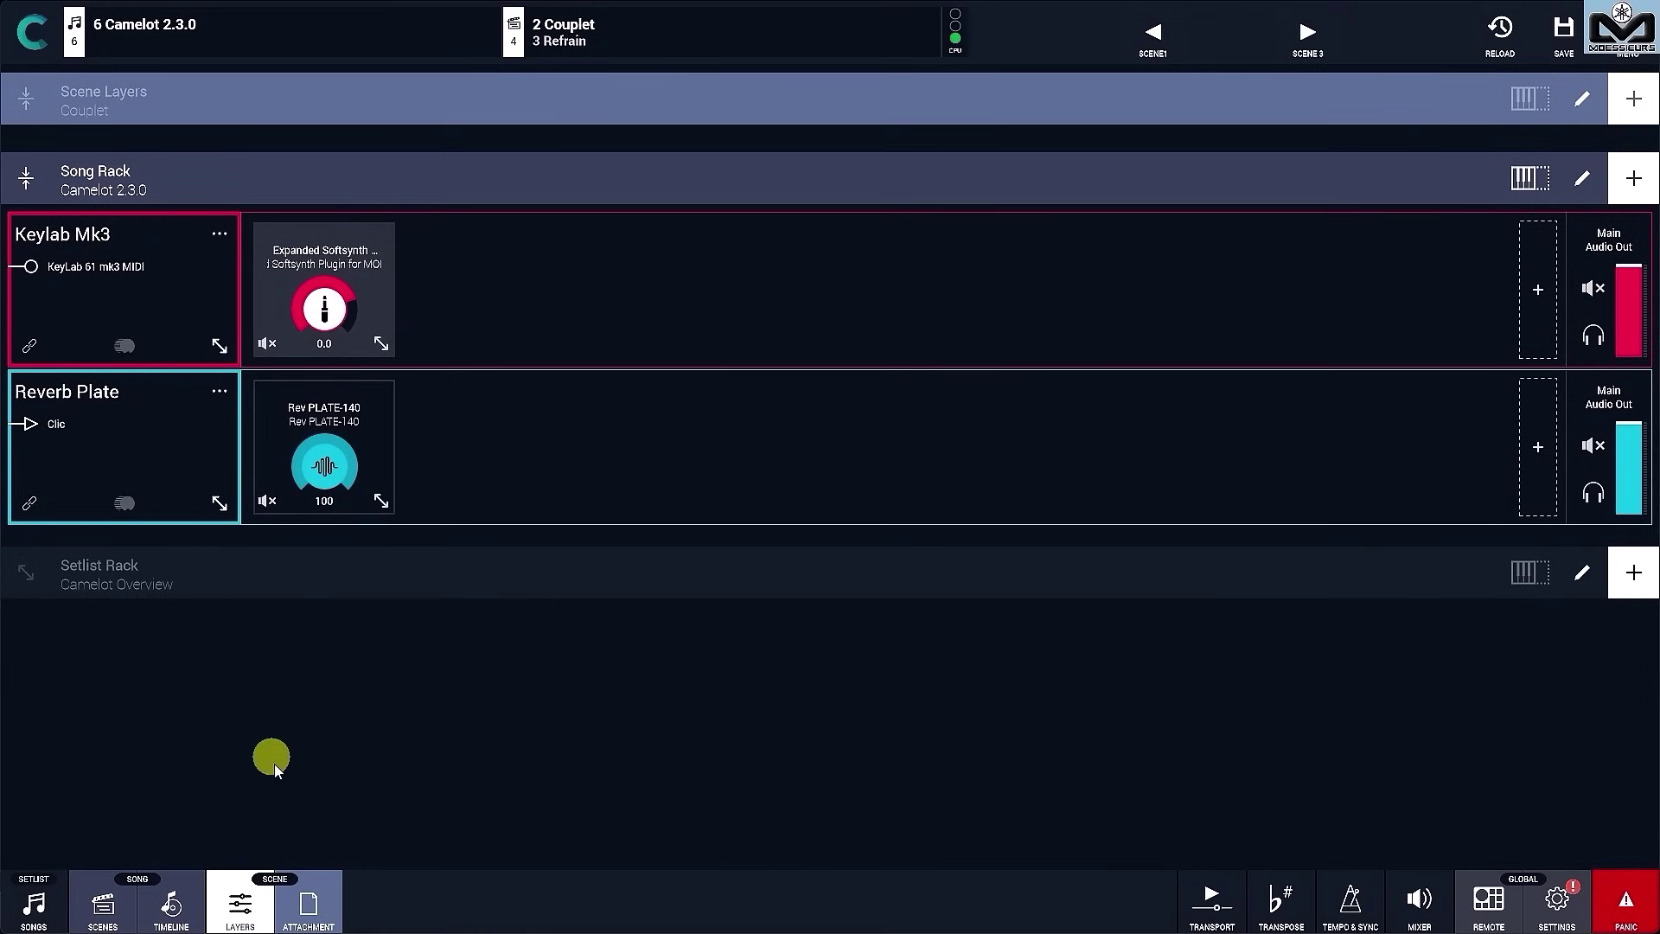
{"action": "left_click", "coordinate": [298, 897]}
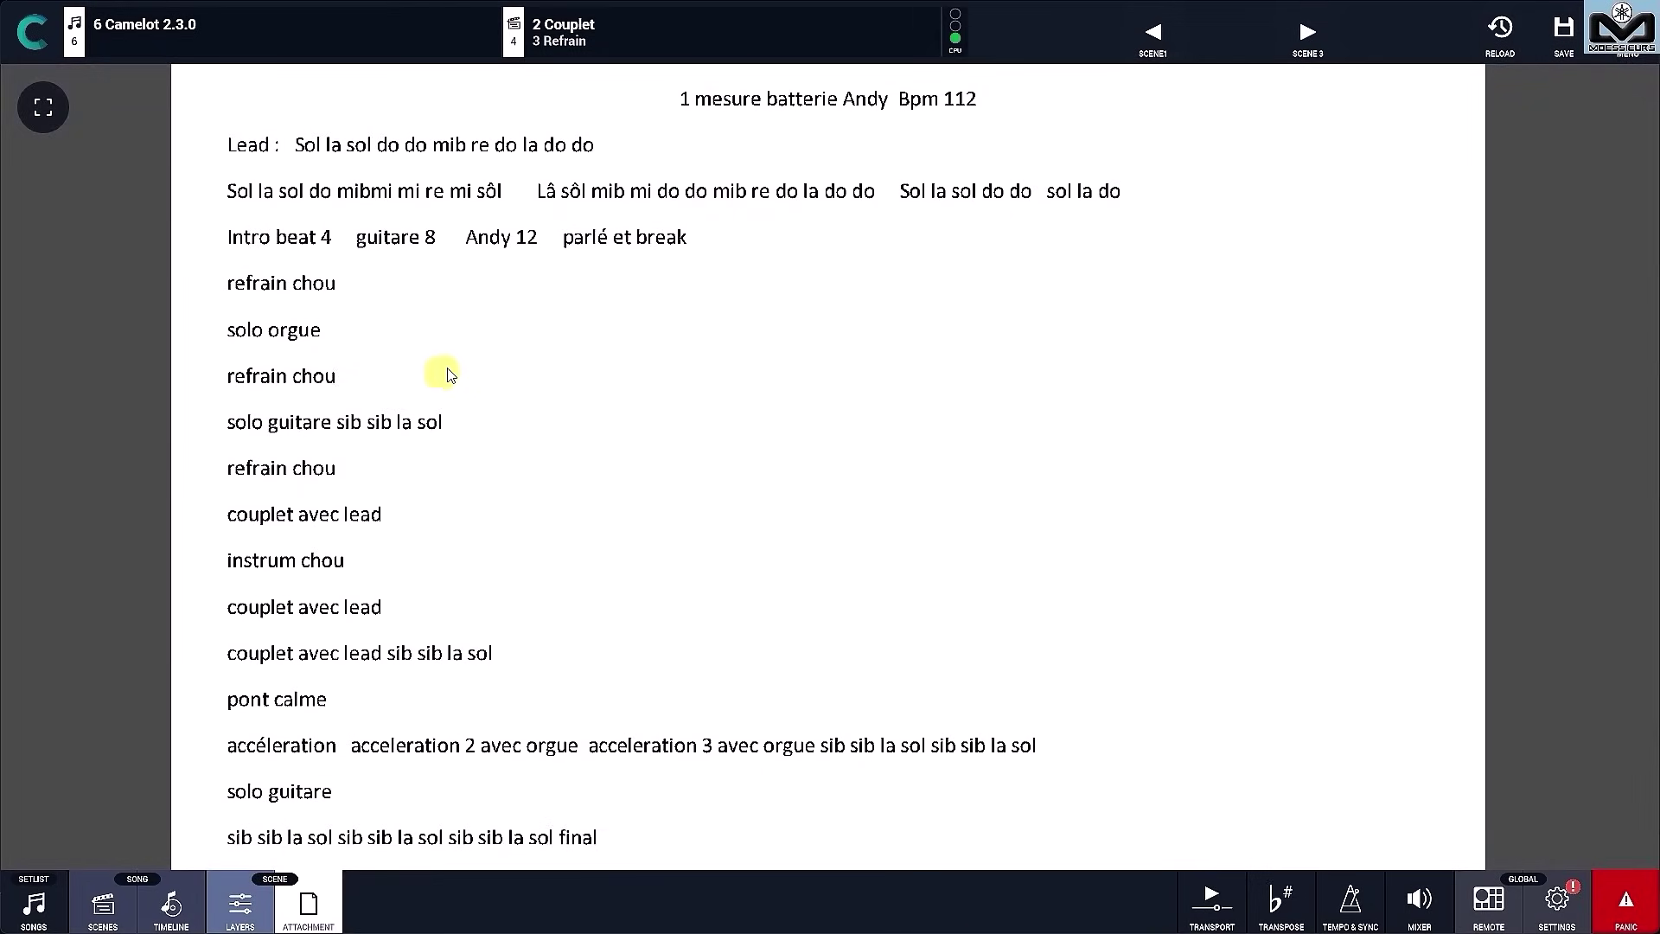
{"action": "left_click", "coordinate": [246, 913]}
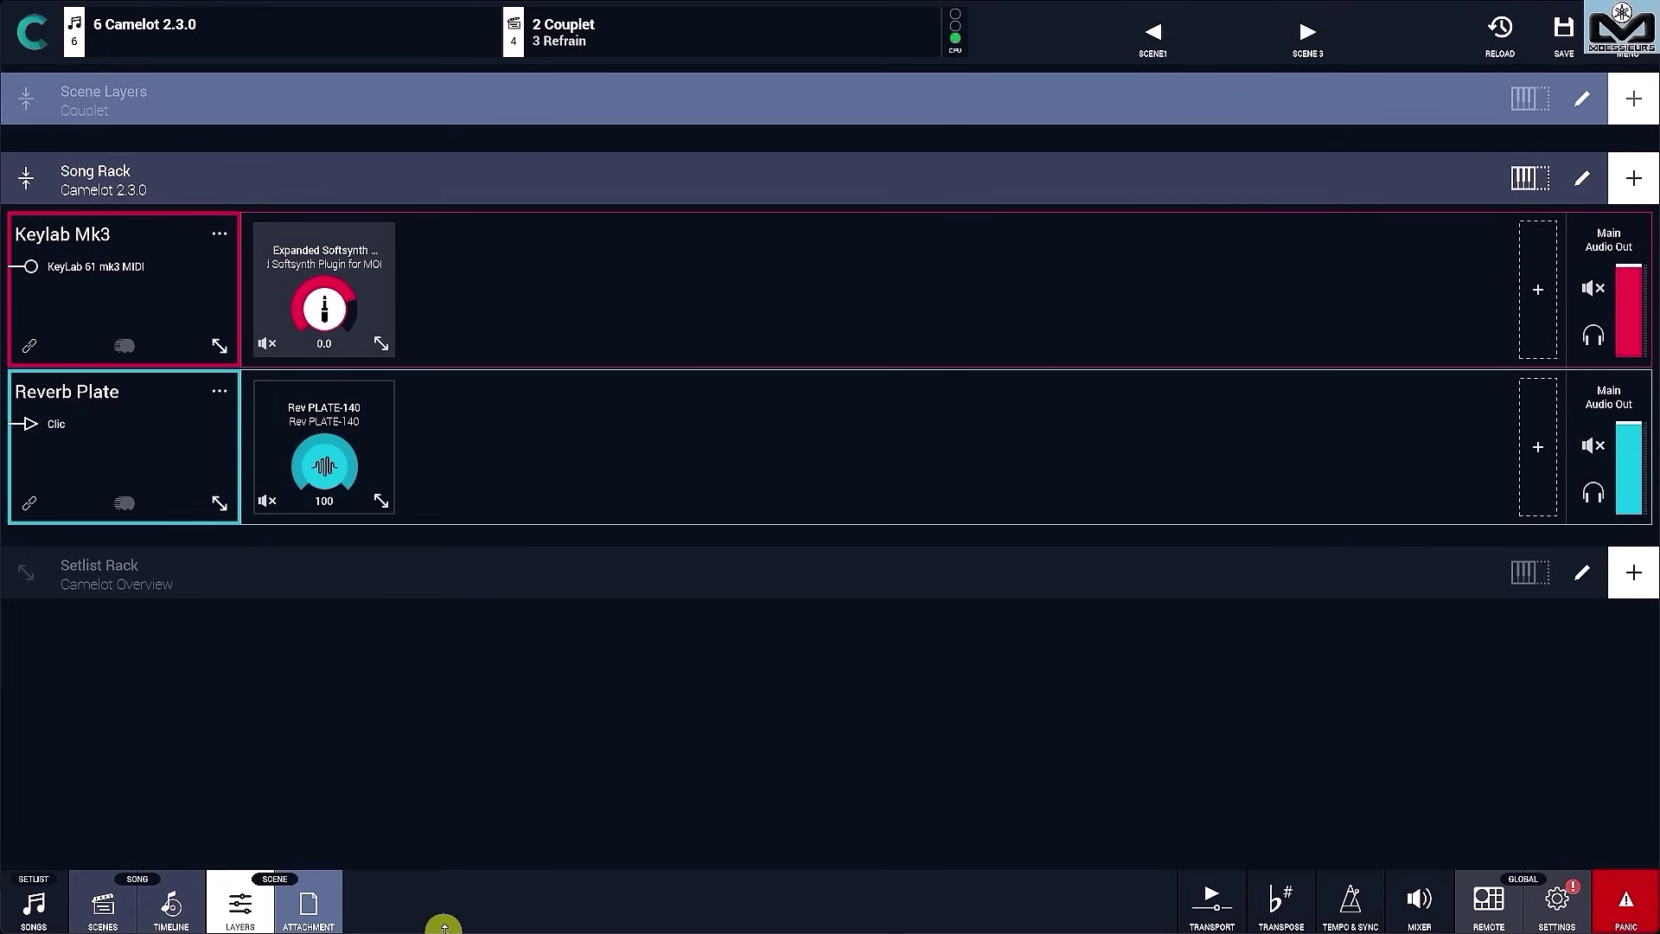
Step: Toggle the layers' key range and velocity view on, then back to plugins and outputs
{"action": "left_click", "coordinate": [1530, 180]}
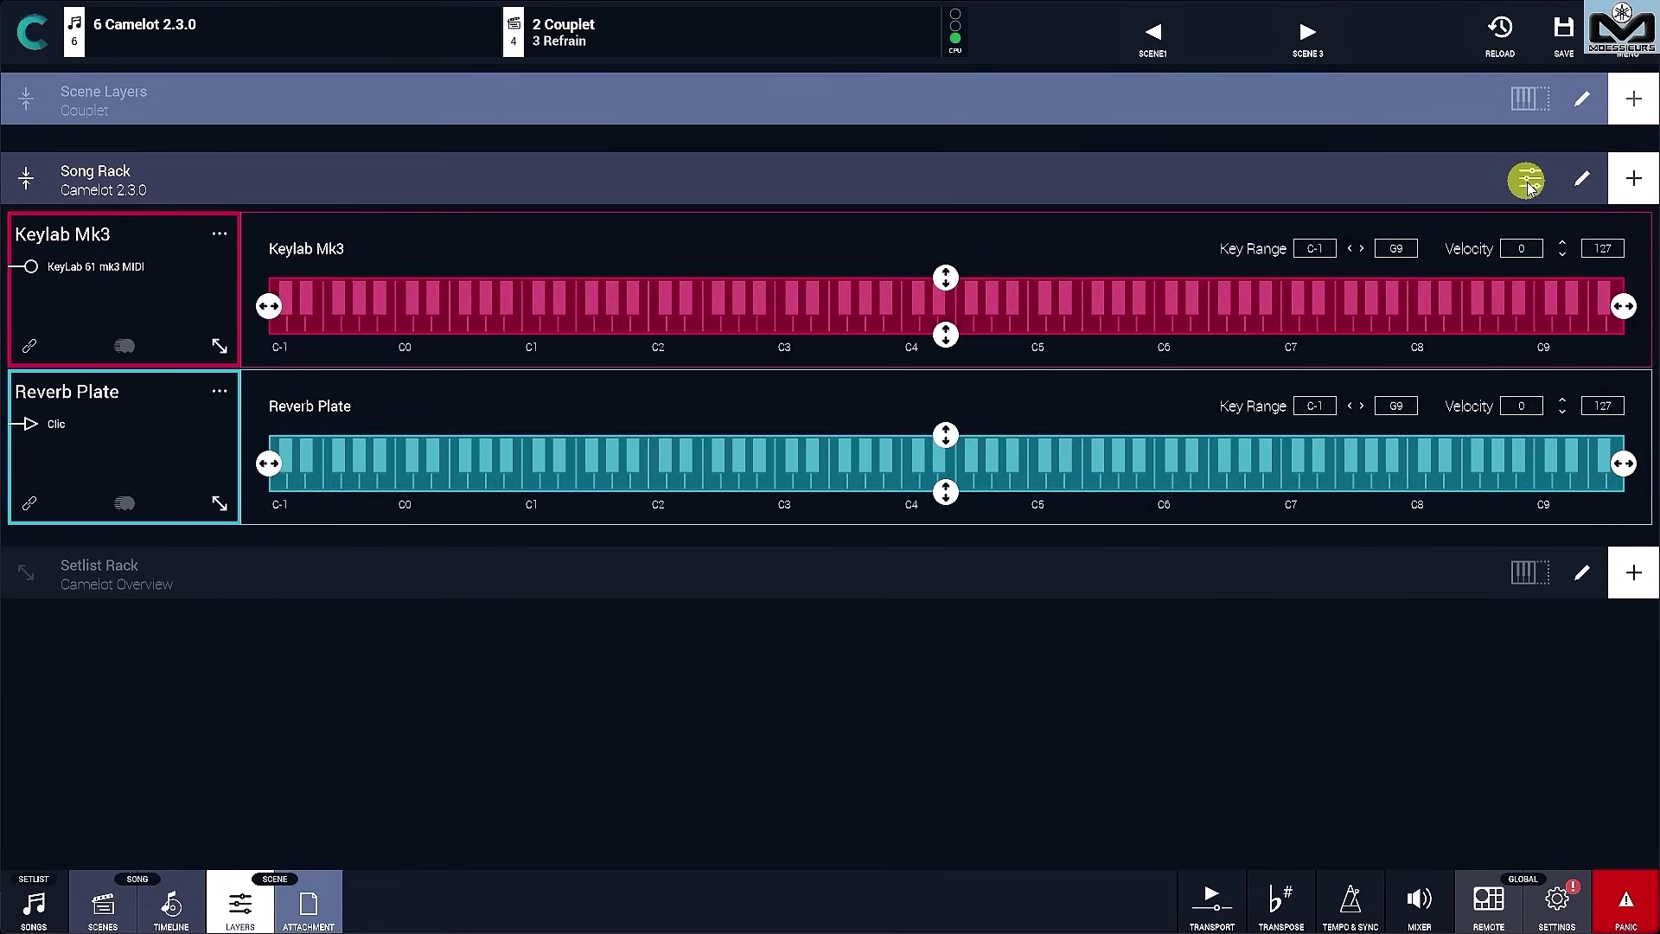
{"action": "left_click", "coordinate": [1529, 182]}
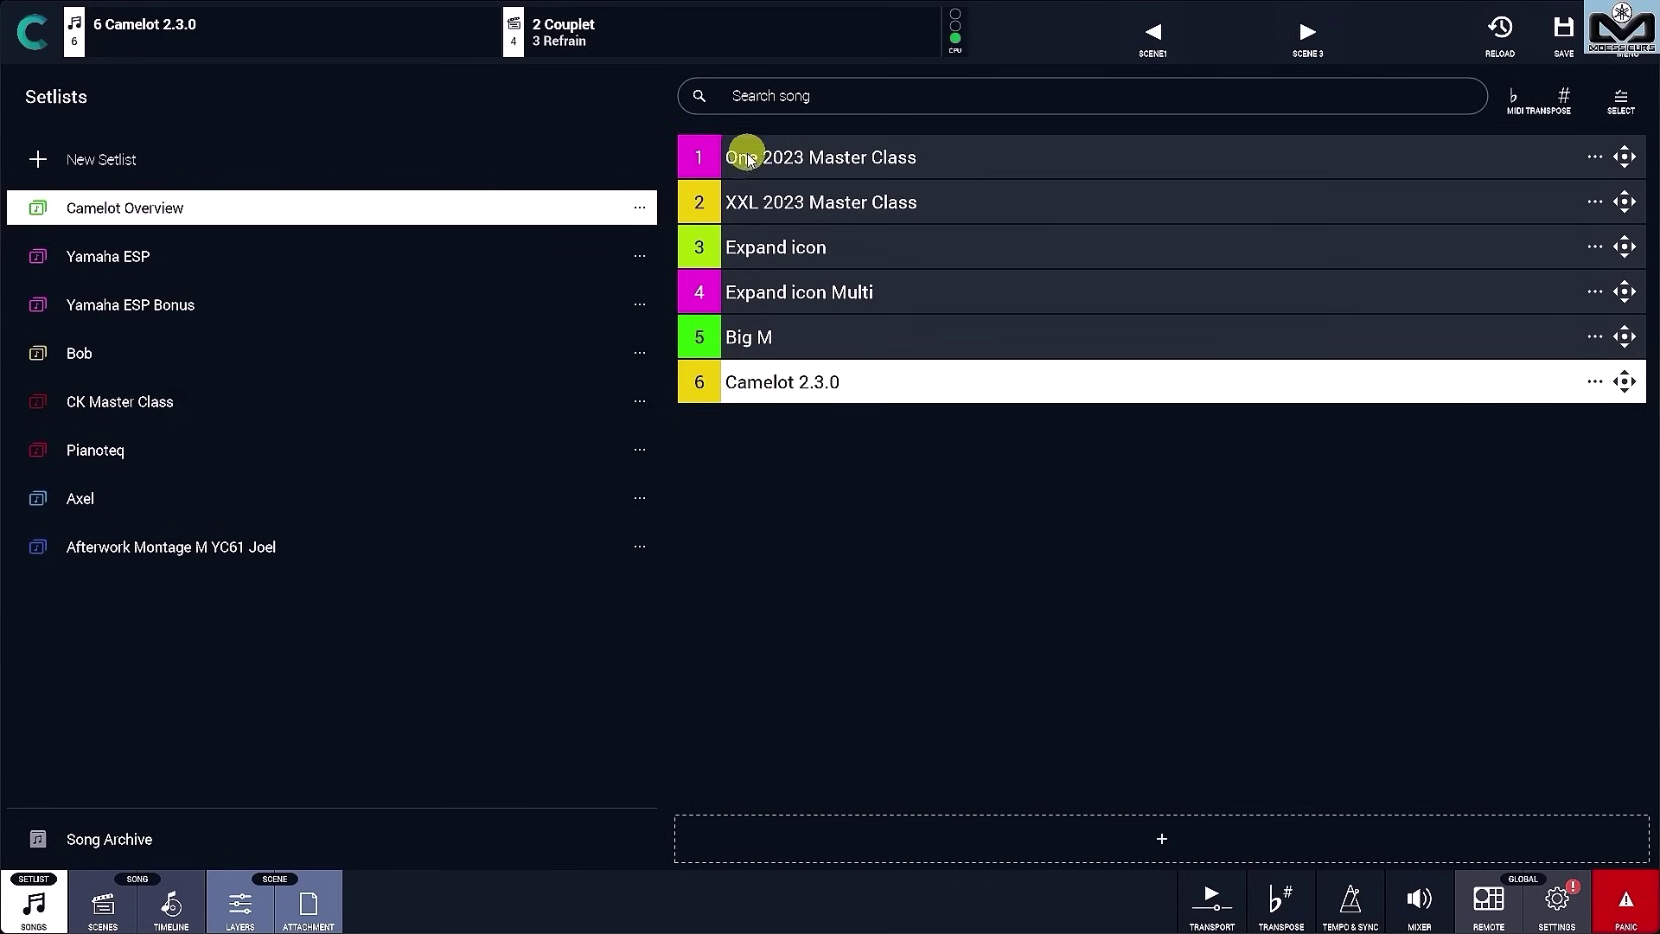
Step: Show and hide the Camelot Overview song panel, then view Camelot 2.3.0's four scene tiles
{"action": "left_click", "coordinate": [699, 159]}
{"action": "left_click", "coordinate": [698, 169]}
{"action": "left_click", "coordinate": [729, 296]}
{"action": "left_click", "coordinate": [371, 46]}
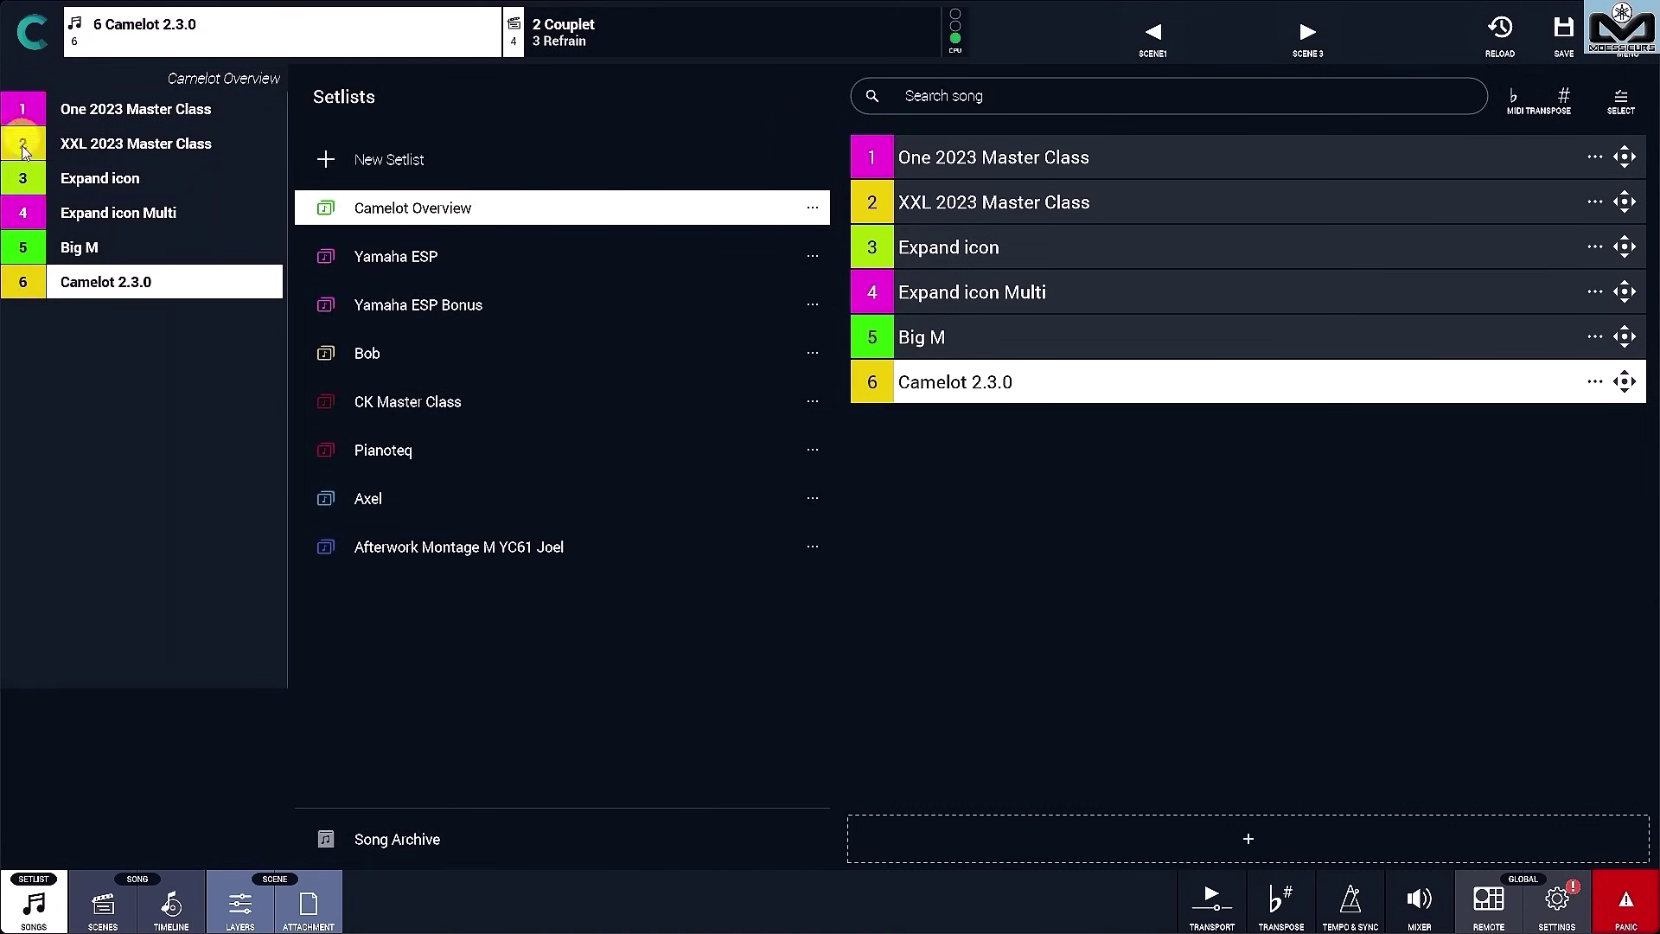
{"action": "left_click", "coordinate": [314, 34]}
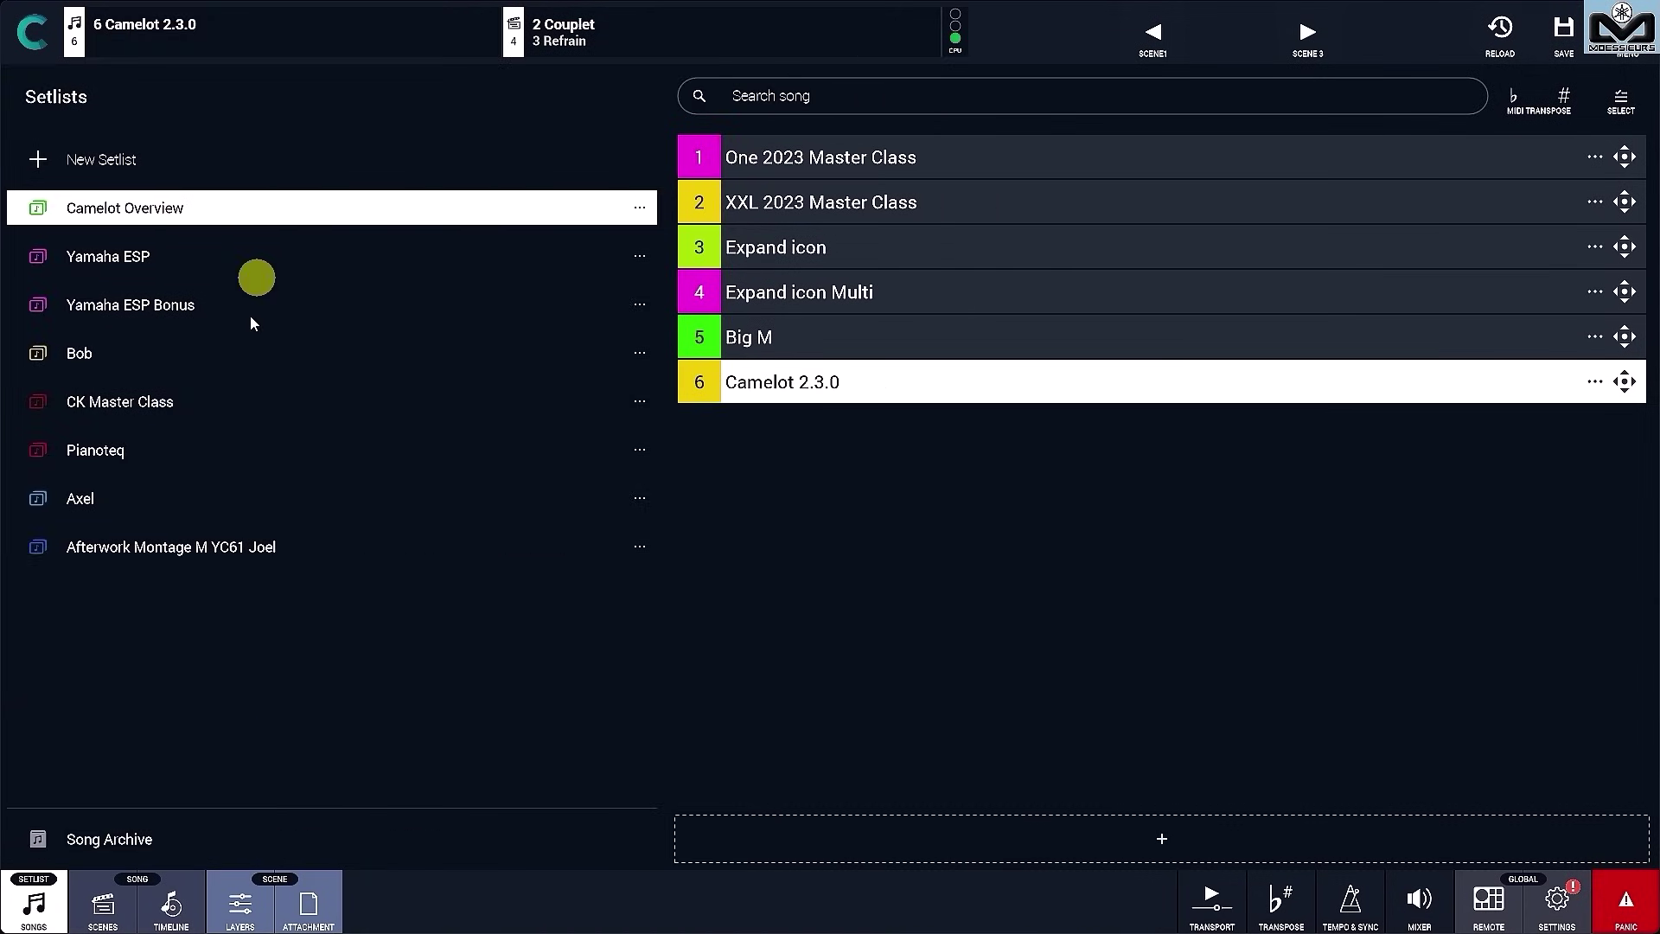
{"action": "left_click", "coordinate": [103, 901]}
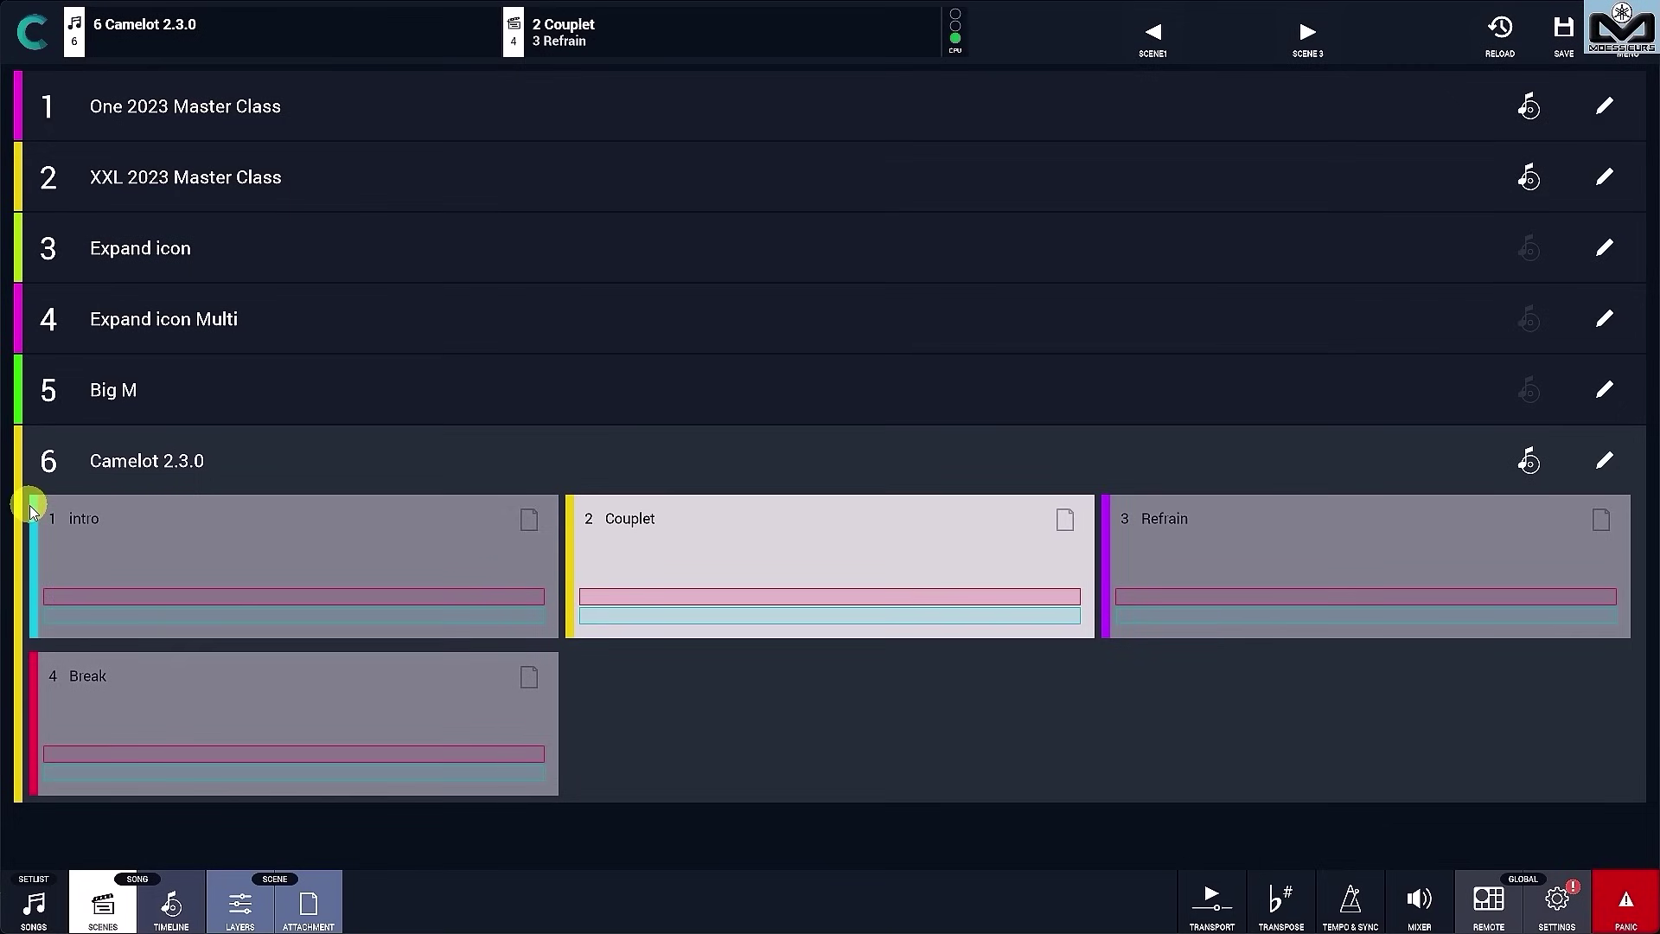
Step: Show Camelot 2.3.0's scene list and bring up its backing tracks timeline
{"action": "left_click", "coordinate": [629, 49]}
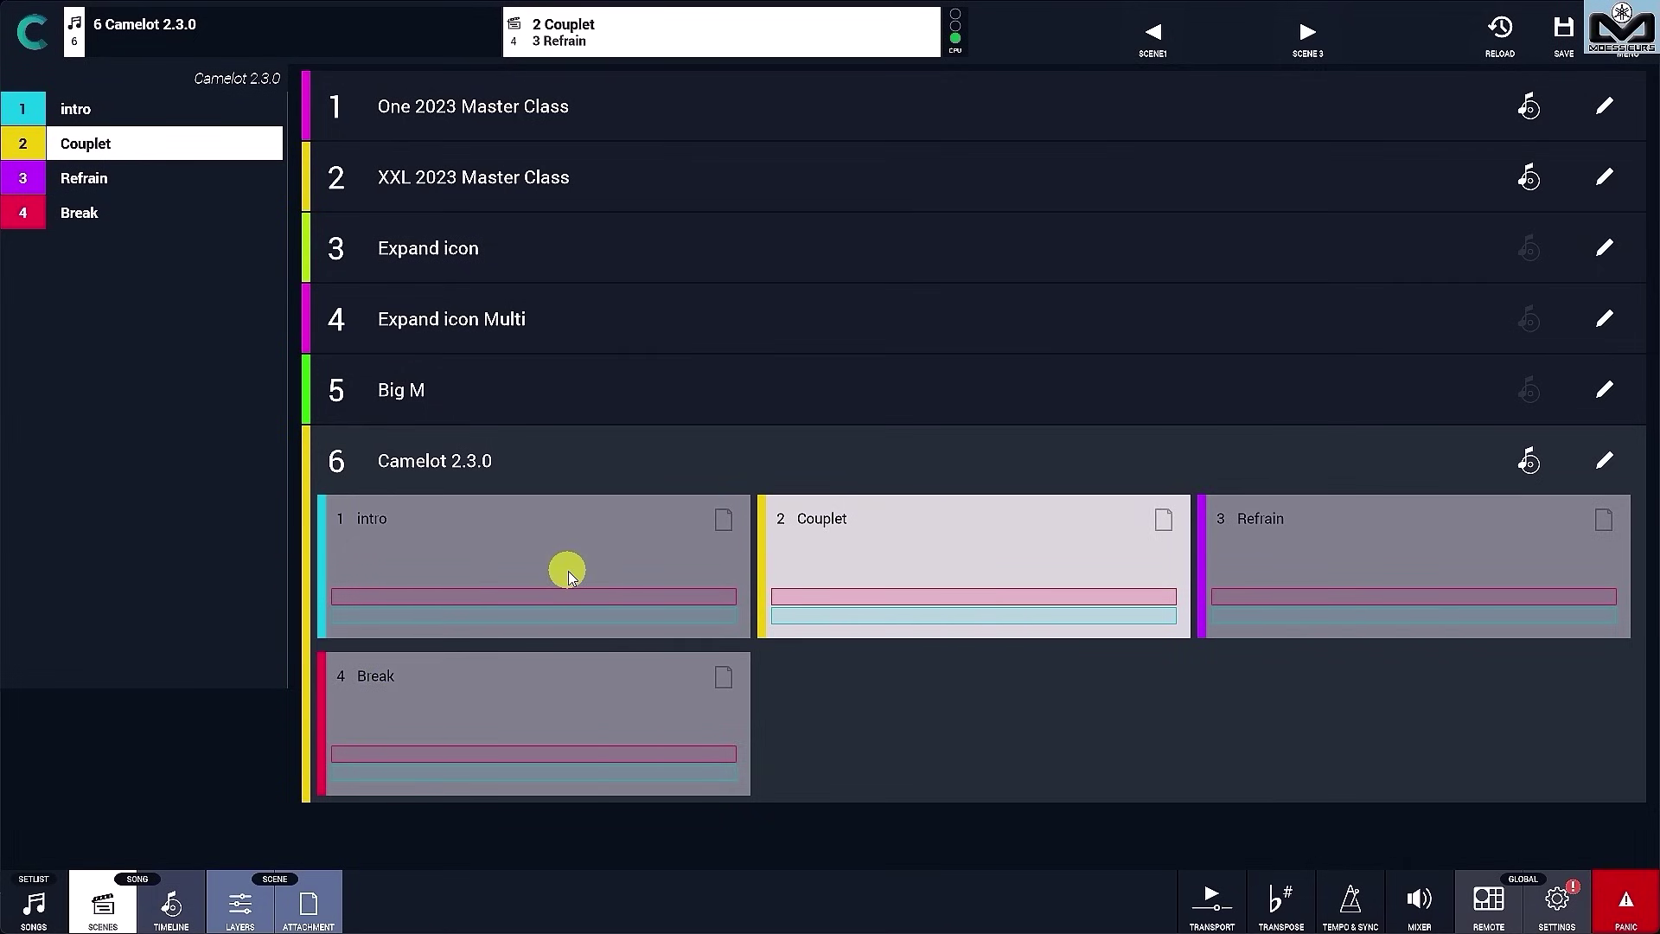
{"action": "left_click", "coordinate": [1082, 599]}
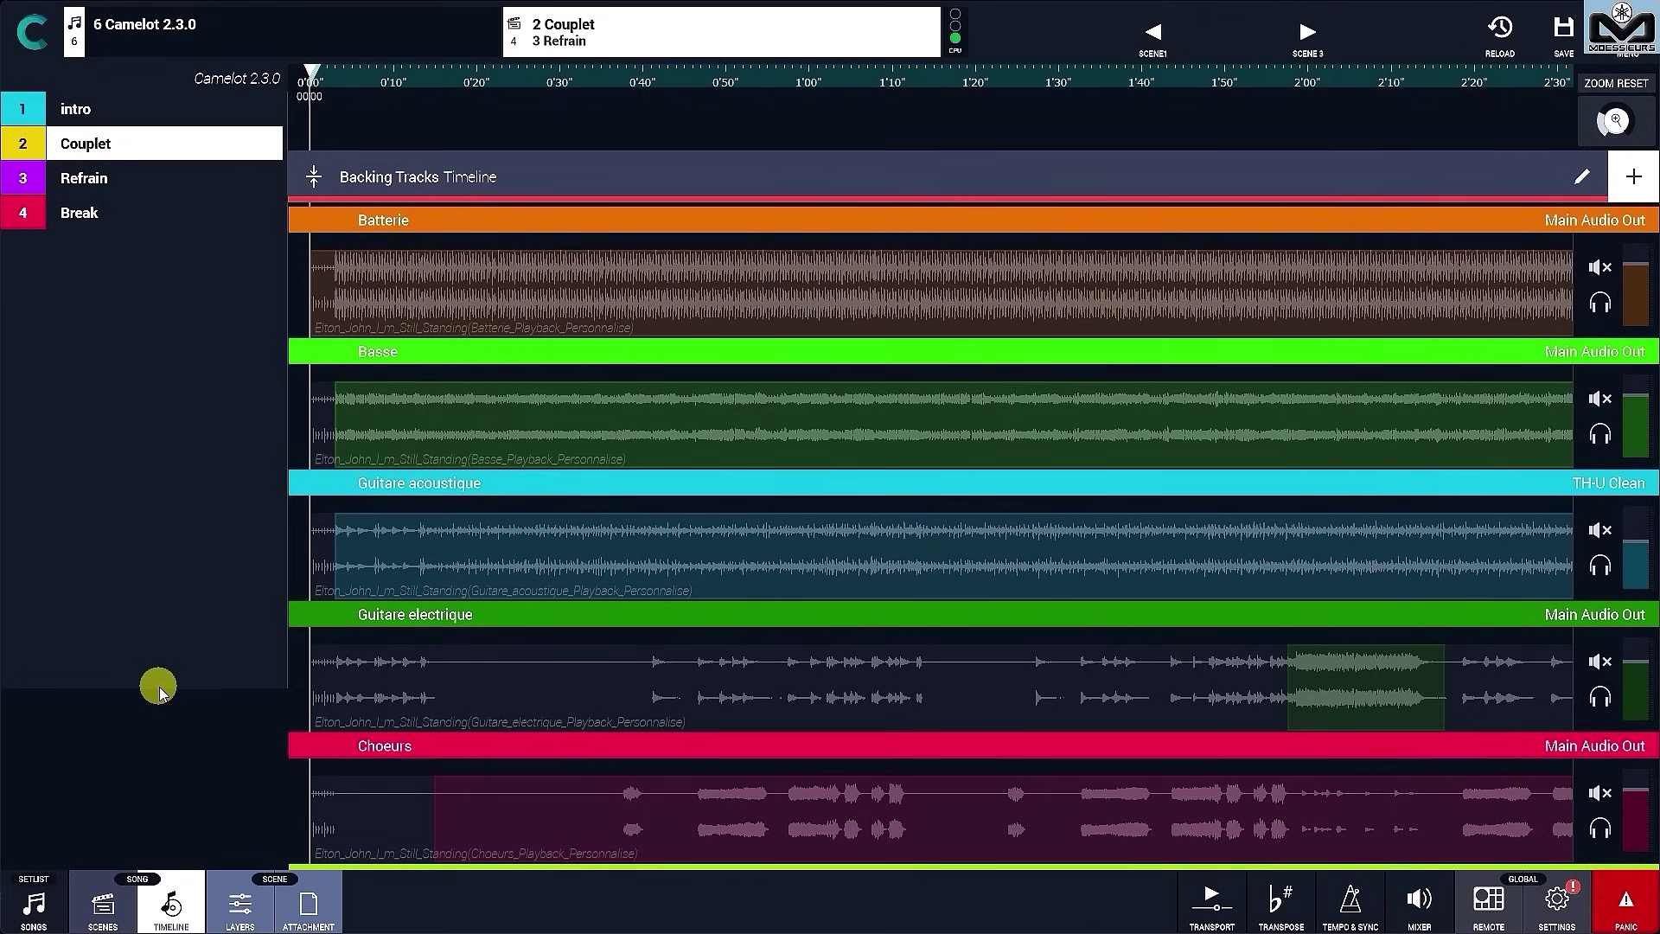
Step: Show and then hide the playback transport controls beneath the backing tracks
{"action": "left_click", "coordinate": [1211, 902]}
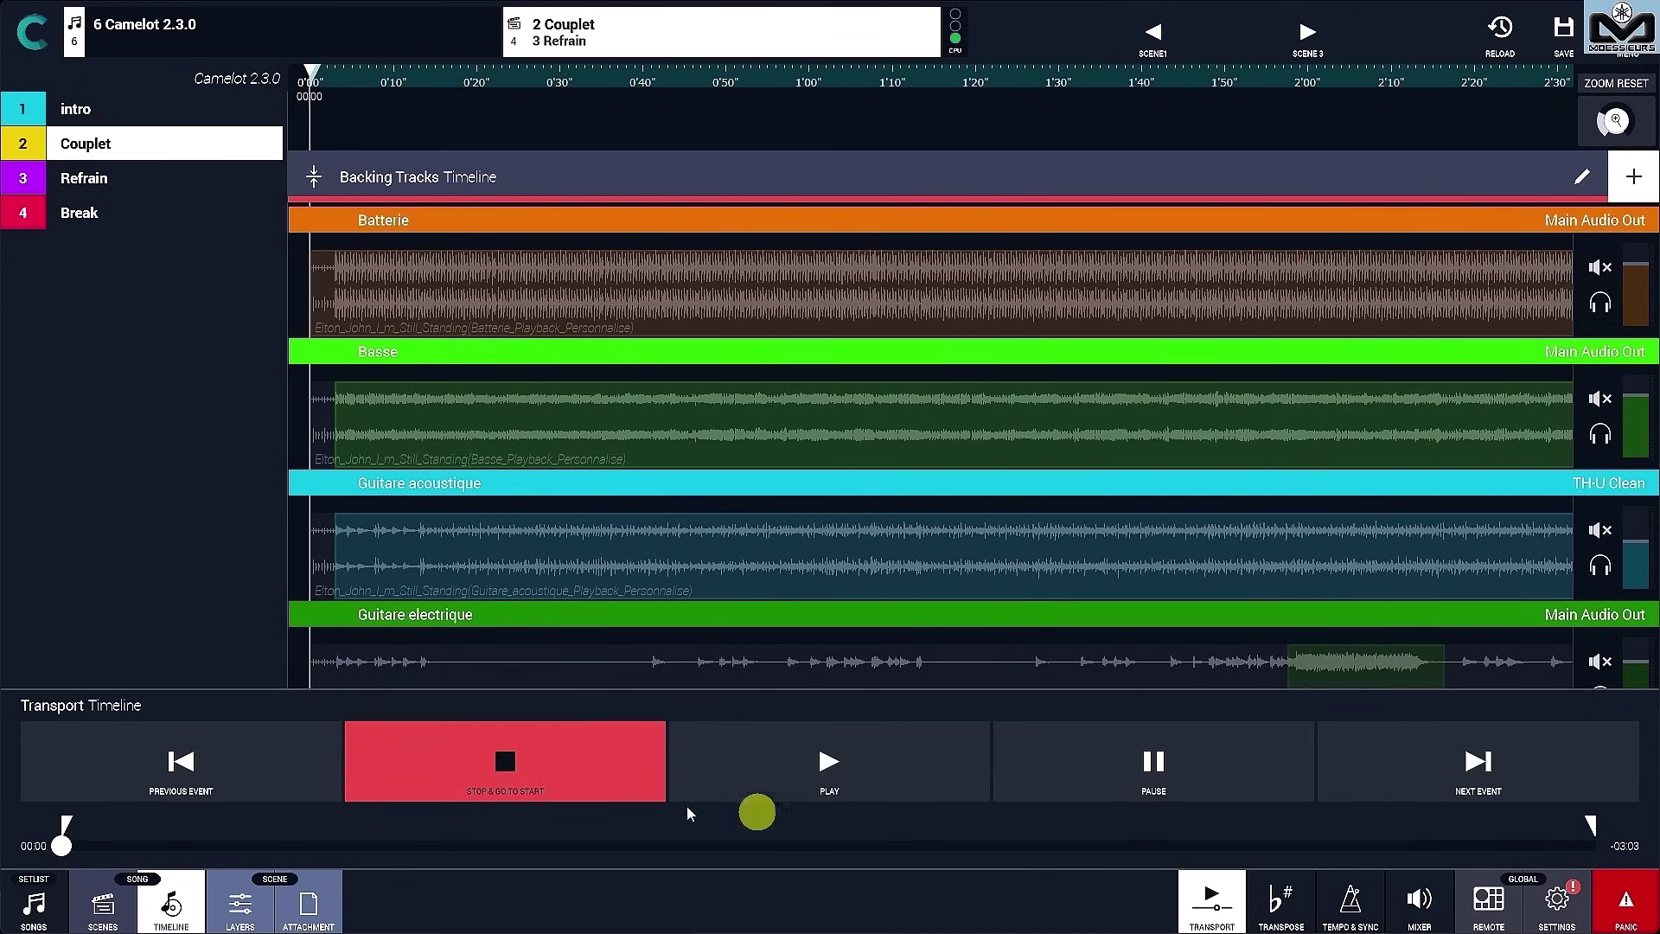
{"action": "left_click", "coordinate": [1218, 908]}
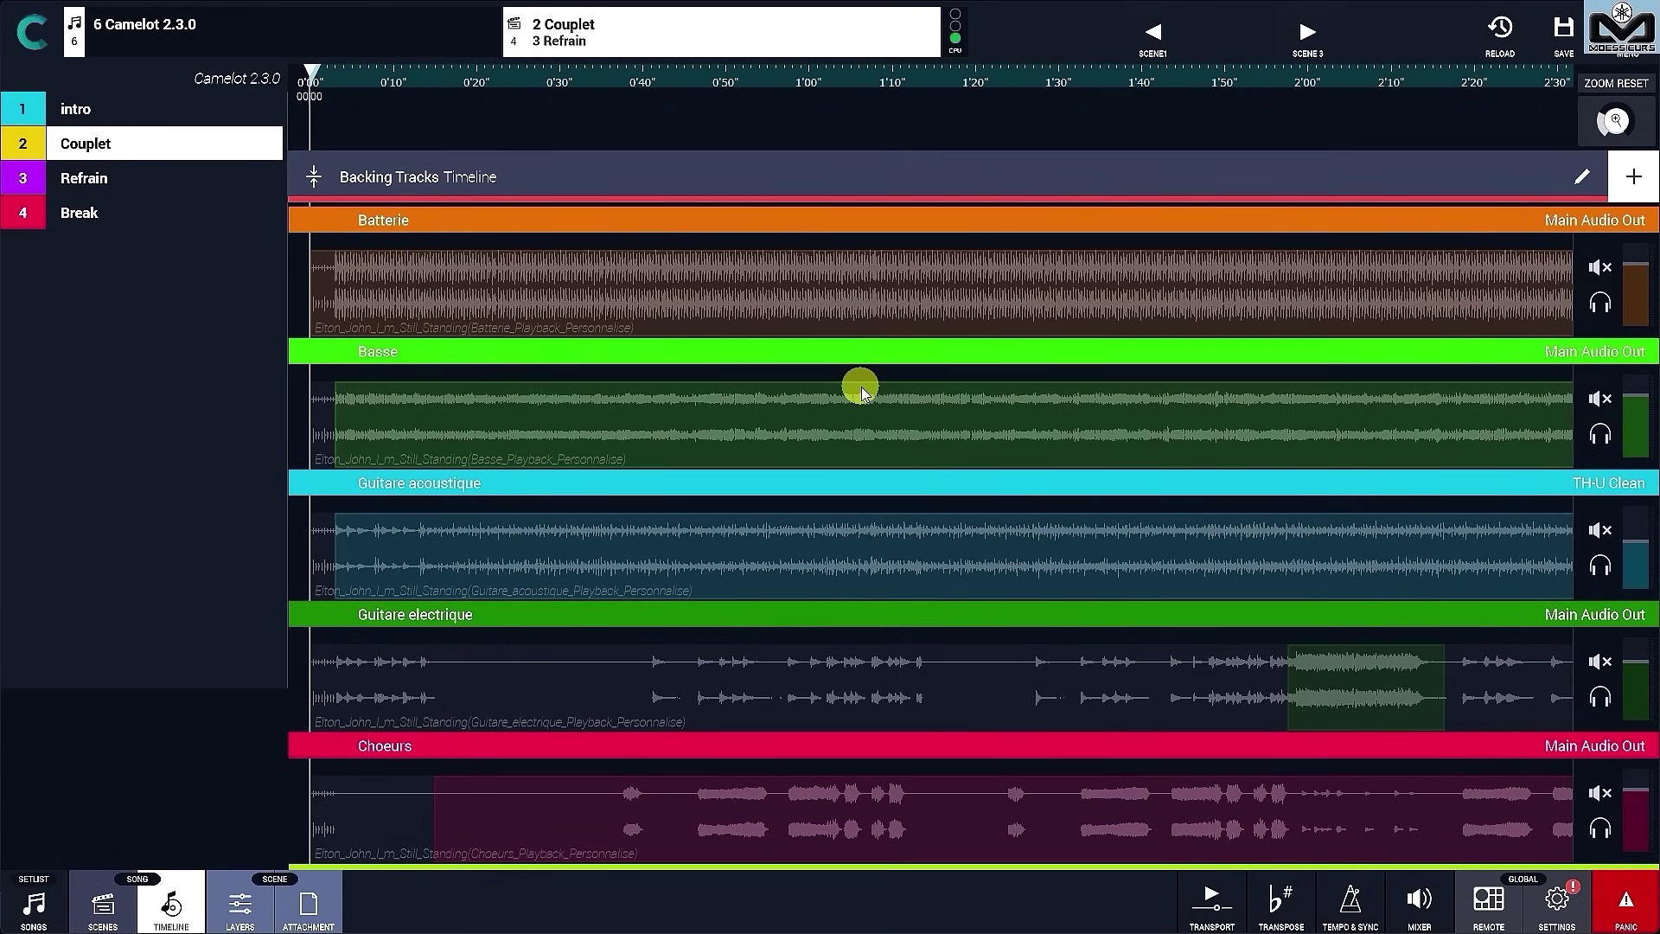
{"action": "scroll", "coordinate": [860, 393], "scroll_direction": "down", "scroll_amount": 5}
{"action": "scroll", "coordinate": [859, 414], "scroll_direction": "up", "scroll_amount": 2}
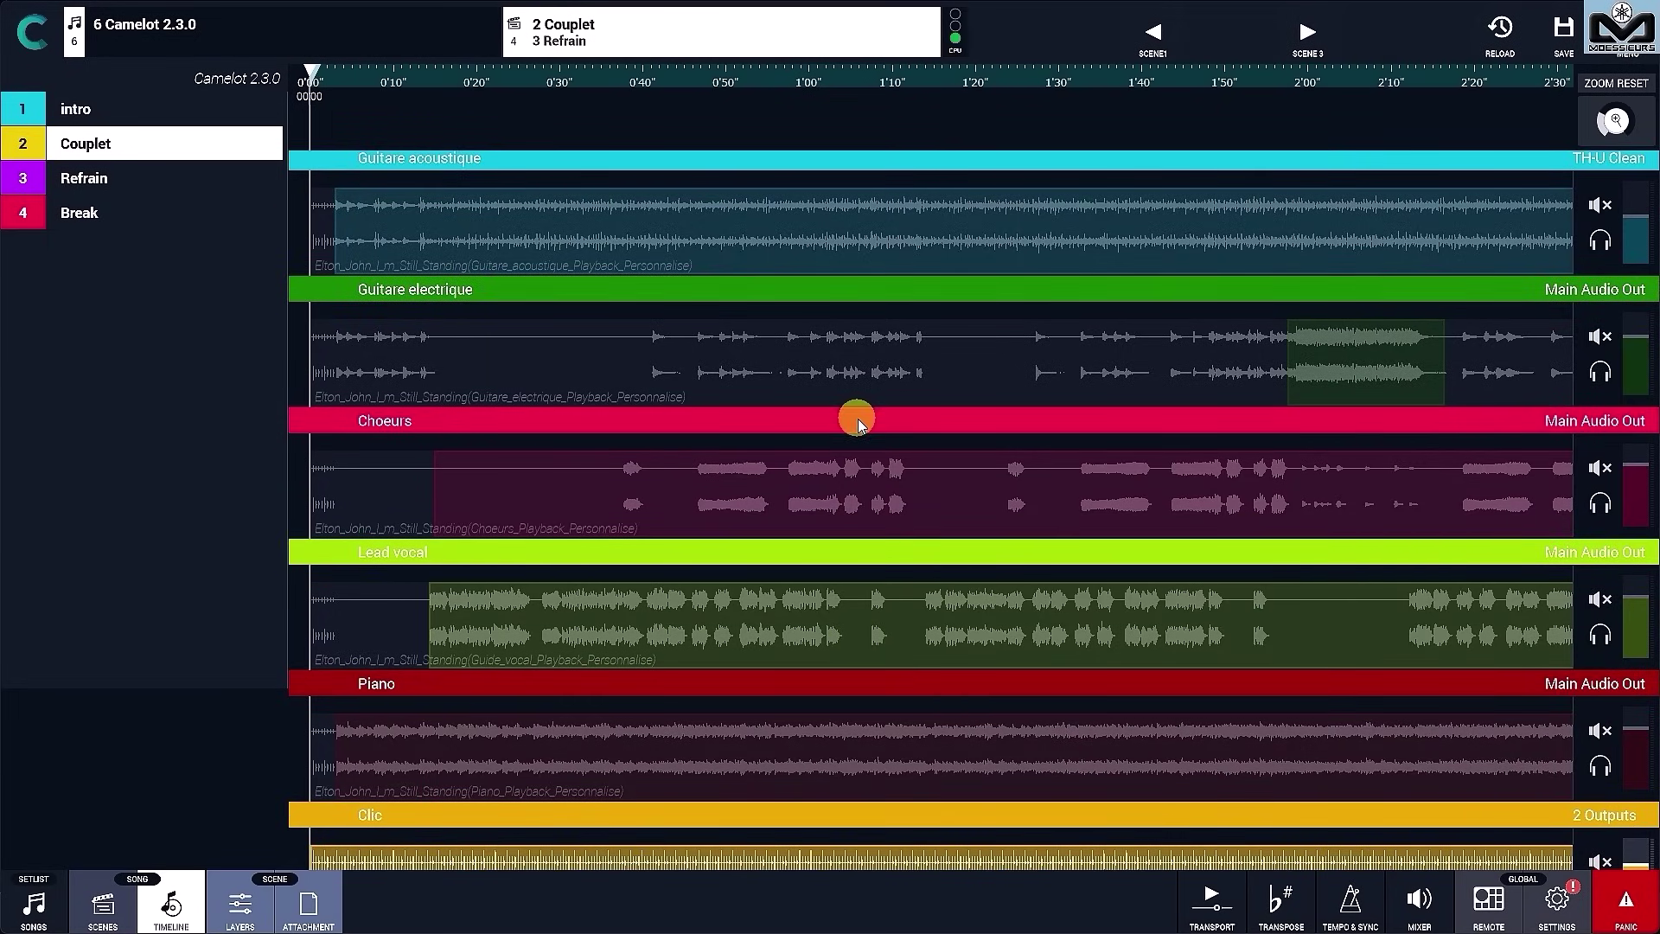
{"action": "scroll", "coordinate": [857, 419], "scroll_direction": "up", "scroll_amount": 3}
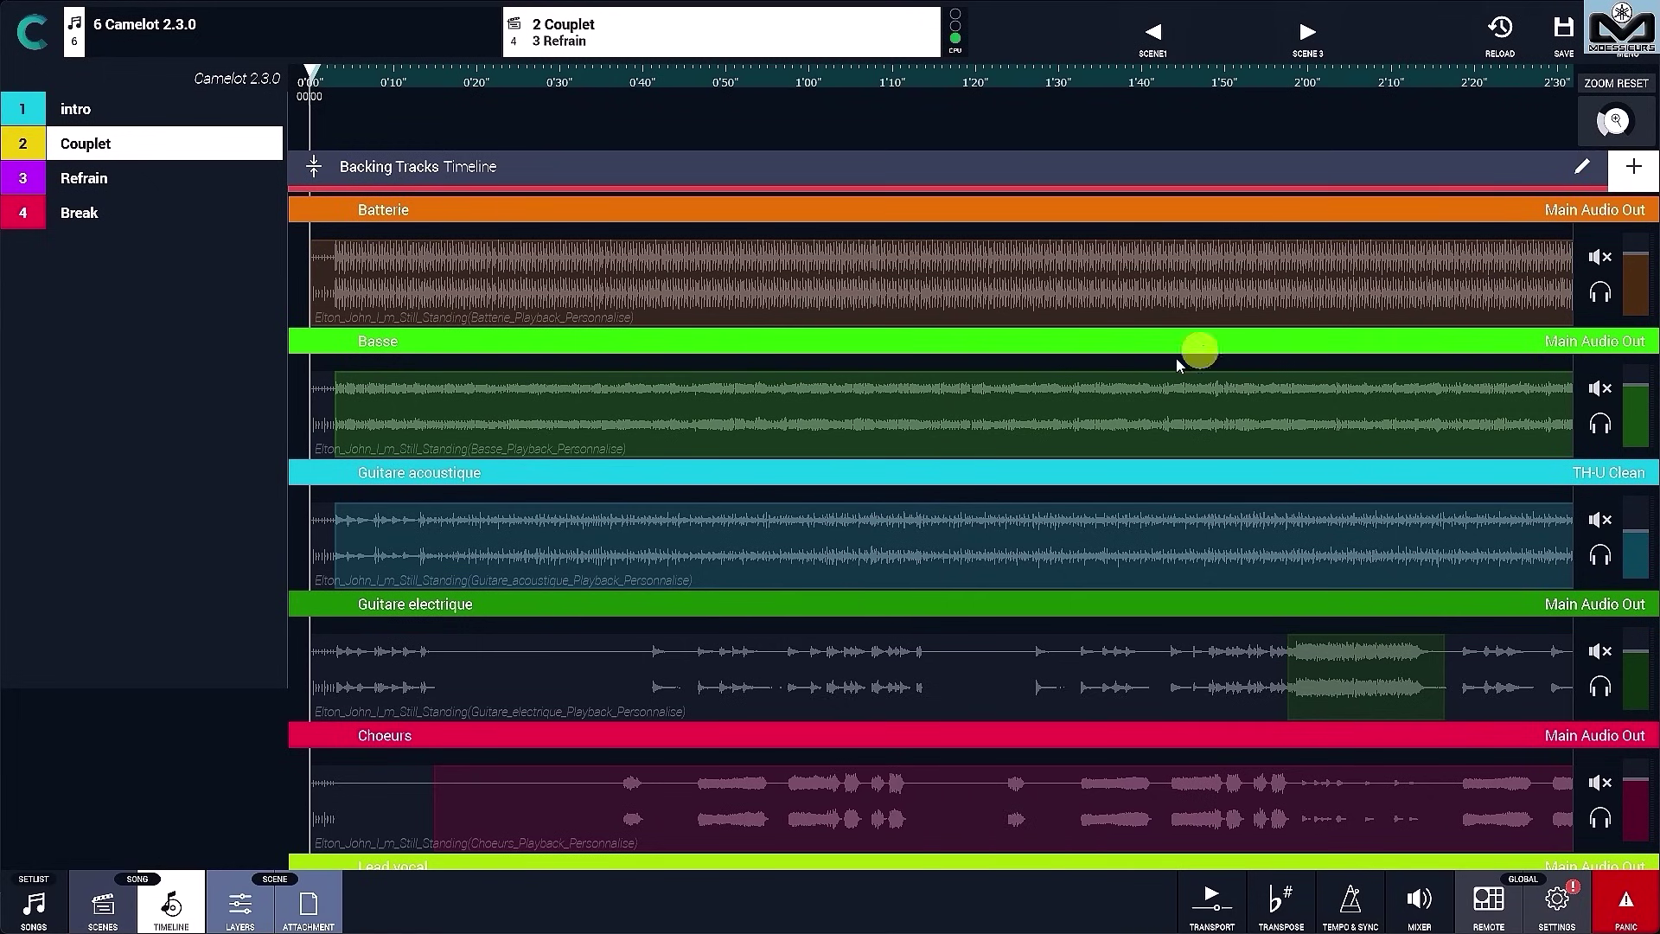
{"action": "scroll", "coordinate": [818, 585], "scroll_direction": "down", "scroll_amount": 5}
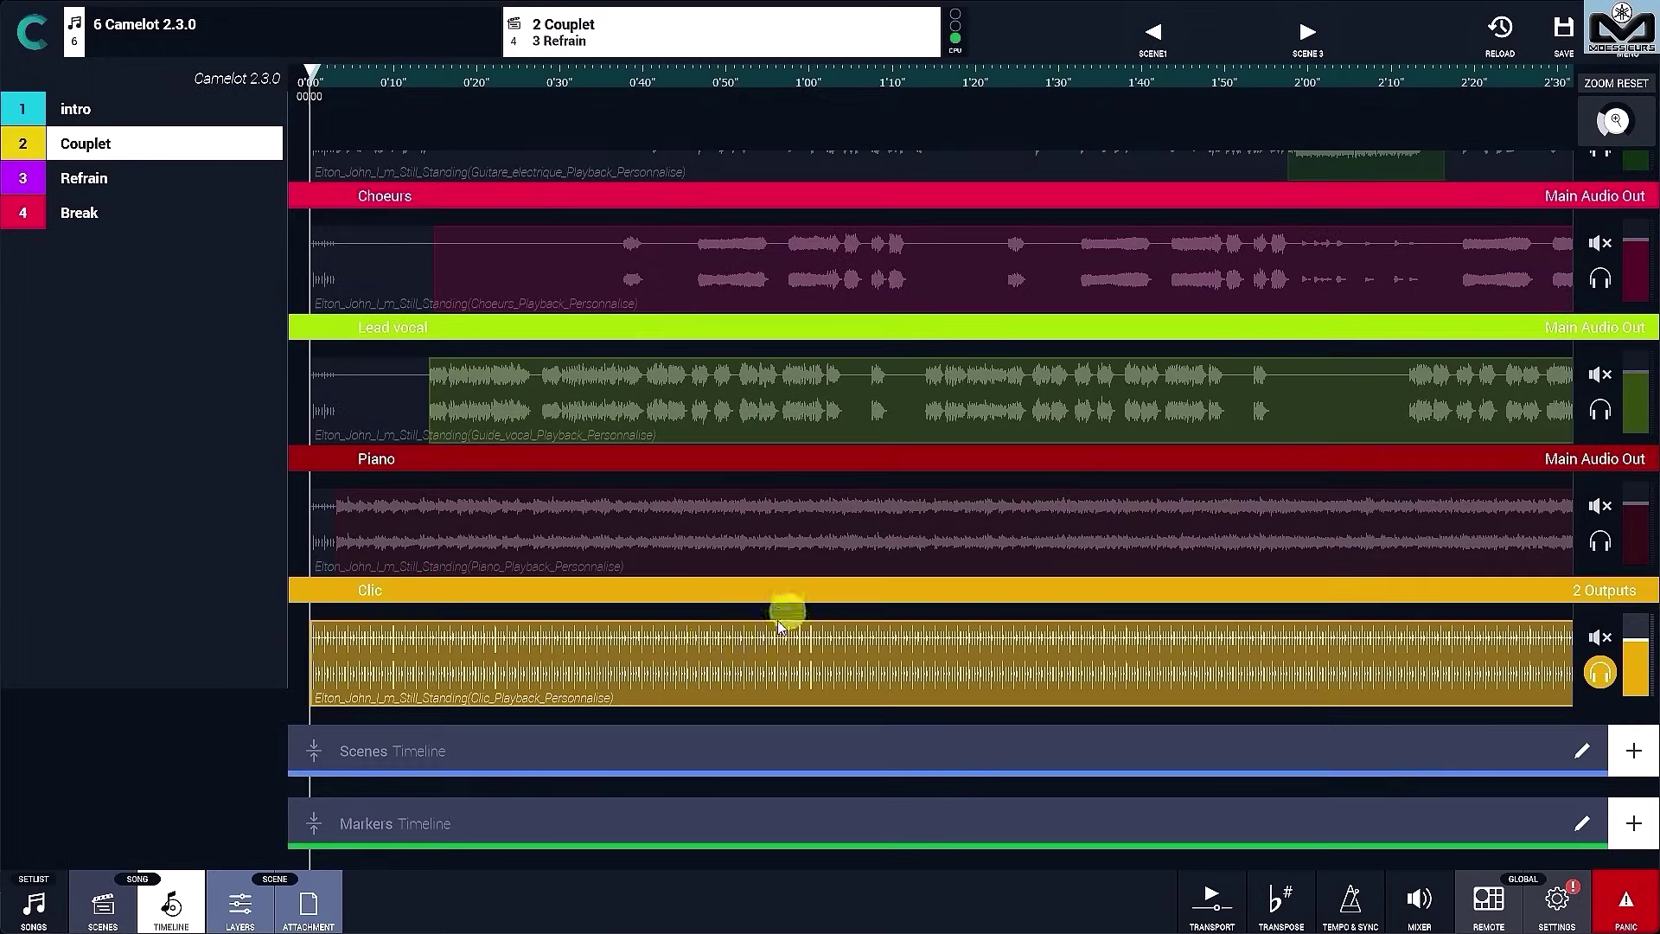
Step: Edit and finish the backing track clips, glance at the chart notes, then view the layer rack
{"action": "left_click", "coordinate": [691, 593]}
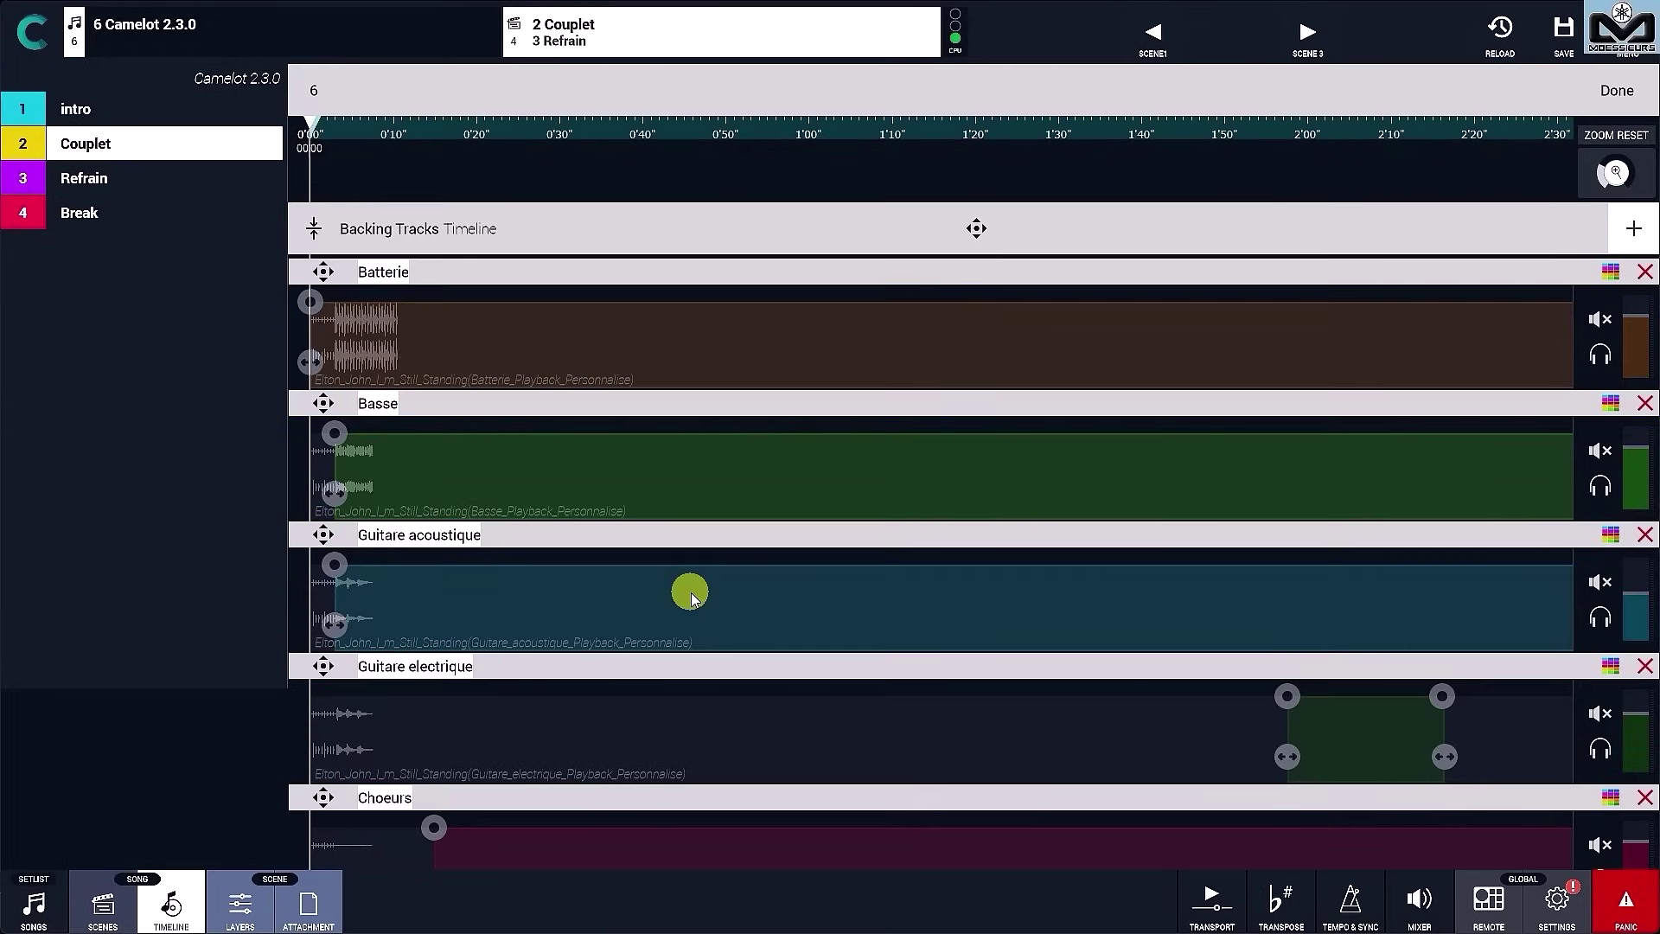
{"action": "scroll", "coordinate": [692, 603], "scroll_direction": "down", "scroll_amount": 5}
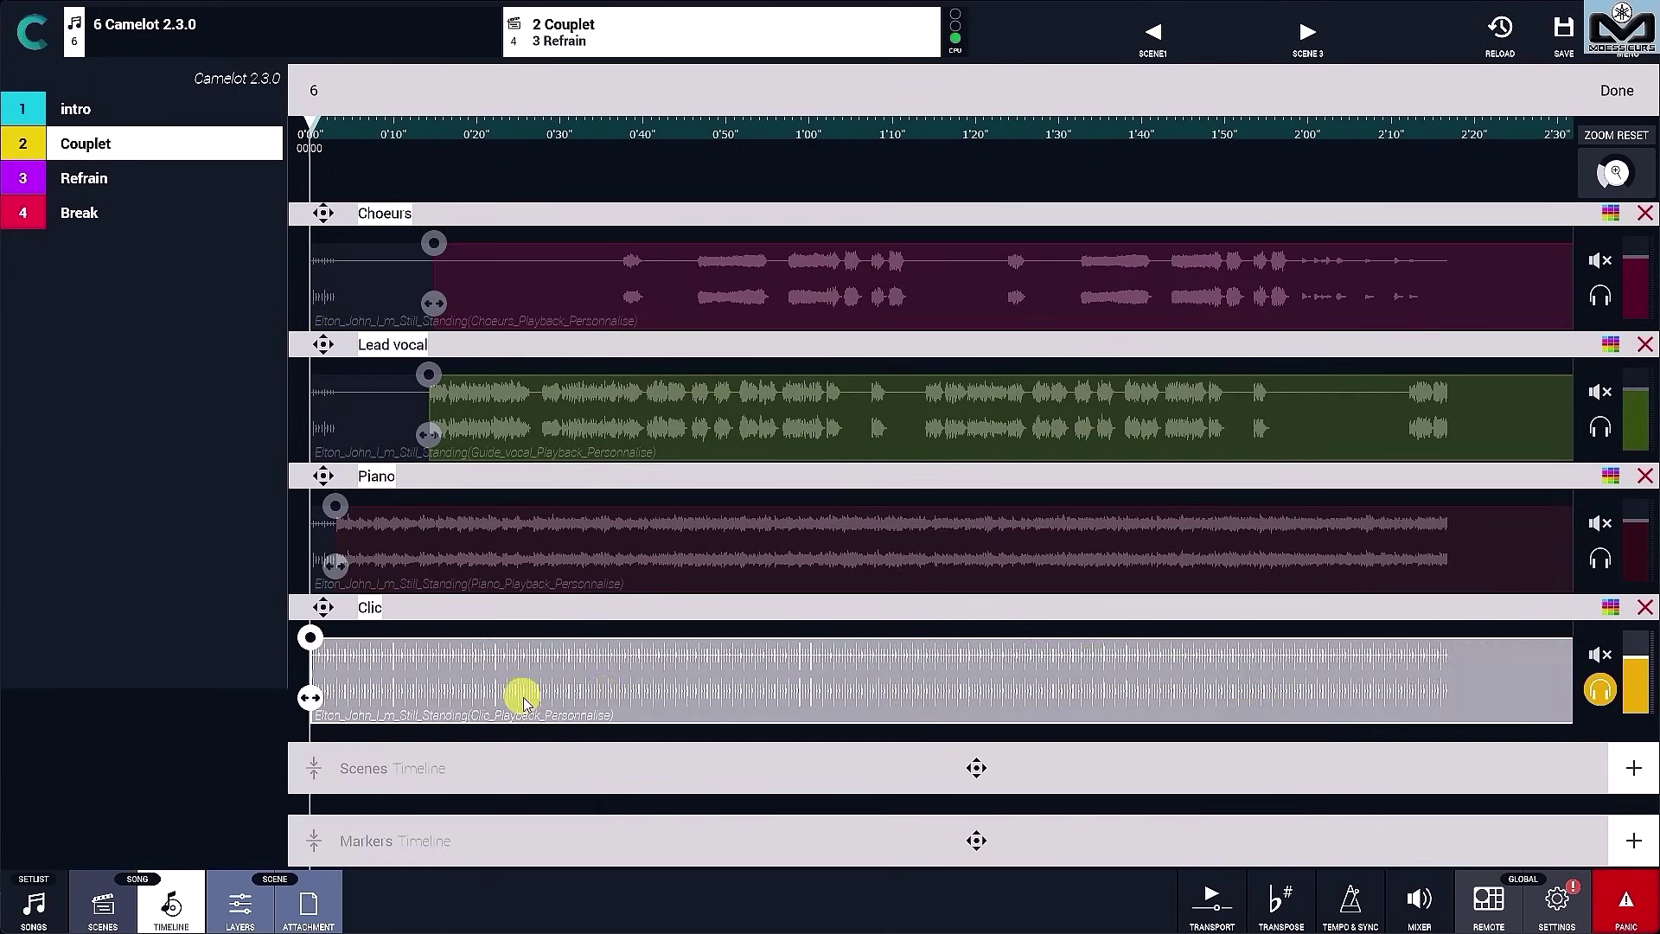
{"action": "mouse_move", "coordinate": [519, 689]}
{"action": "left_mouse_down"}
{"action": "mouse_move", "coordinate": [618, 689]}
{"action": "mouse_move", "coordinate": [507, 693]}
{"action": "left_mouse_up"}
{"action": "scroll", "coordinate": [510, 700], "scroll_direction": "up", "scroll_amount": 5}
{"action": "scroll", "coordinate": [509, 704], "scroll_direction": "down", "scroll_amount": 2}
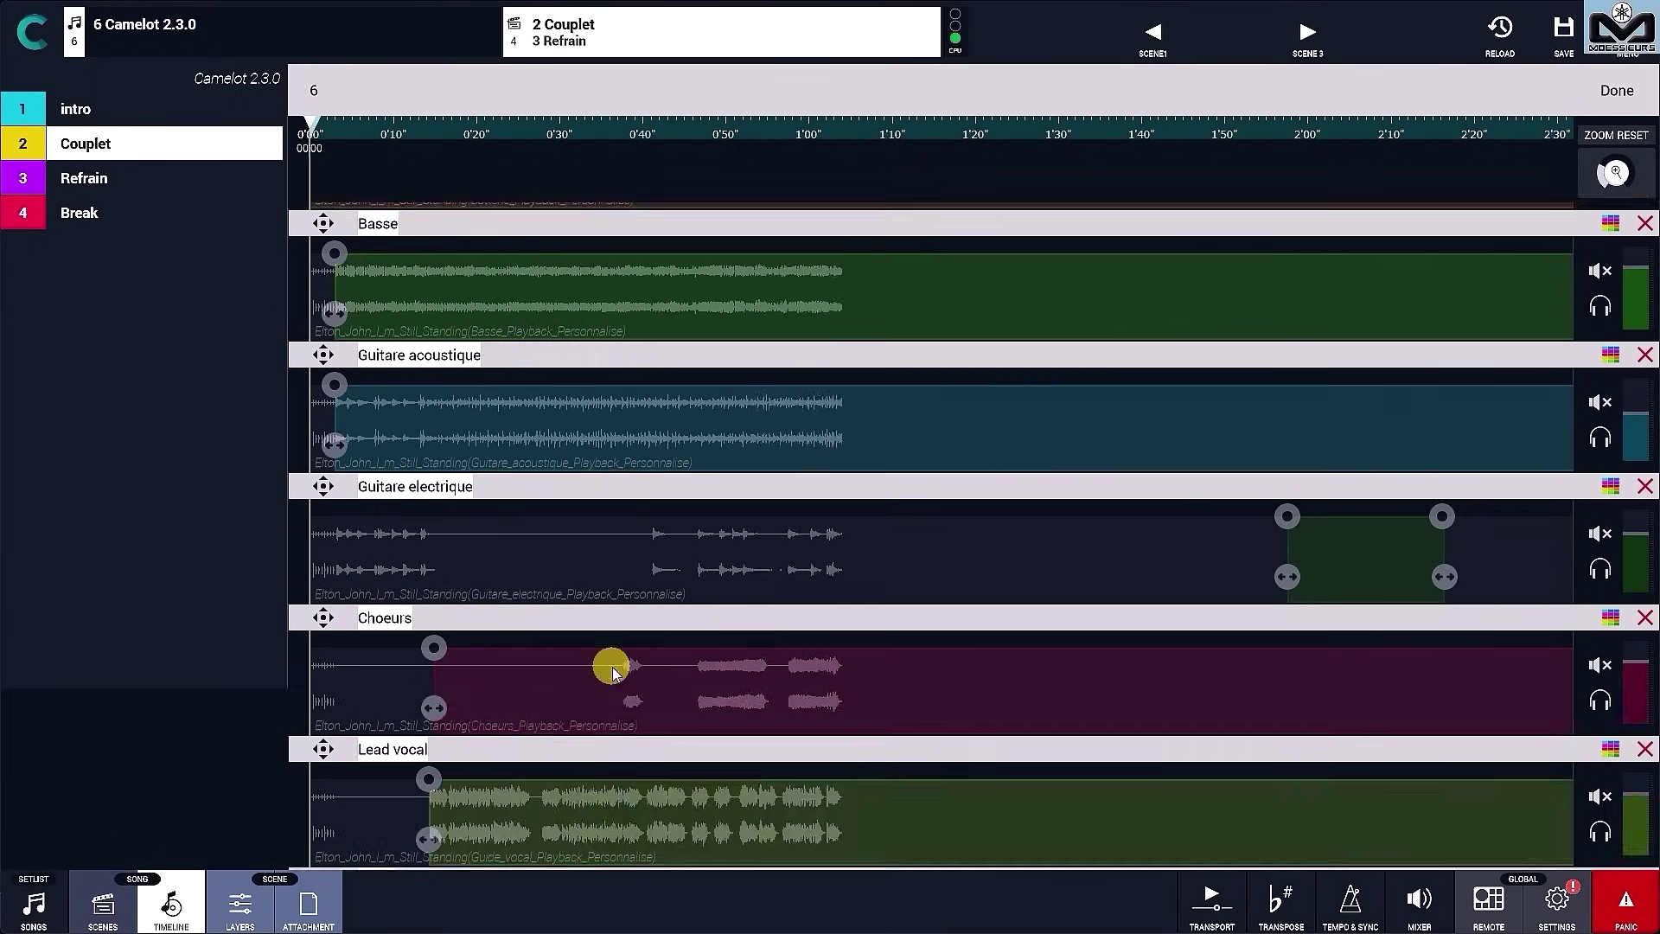
{"action": "scroll", "coordinate": [609, 667], "scroll_direction": "down", "scroll_amount": 3}
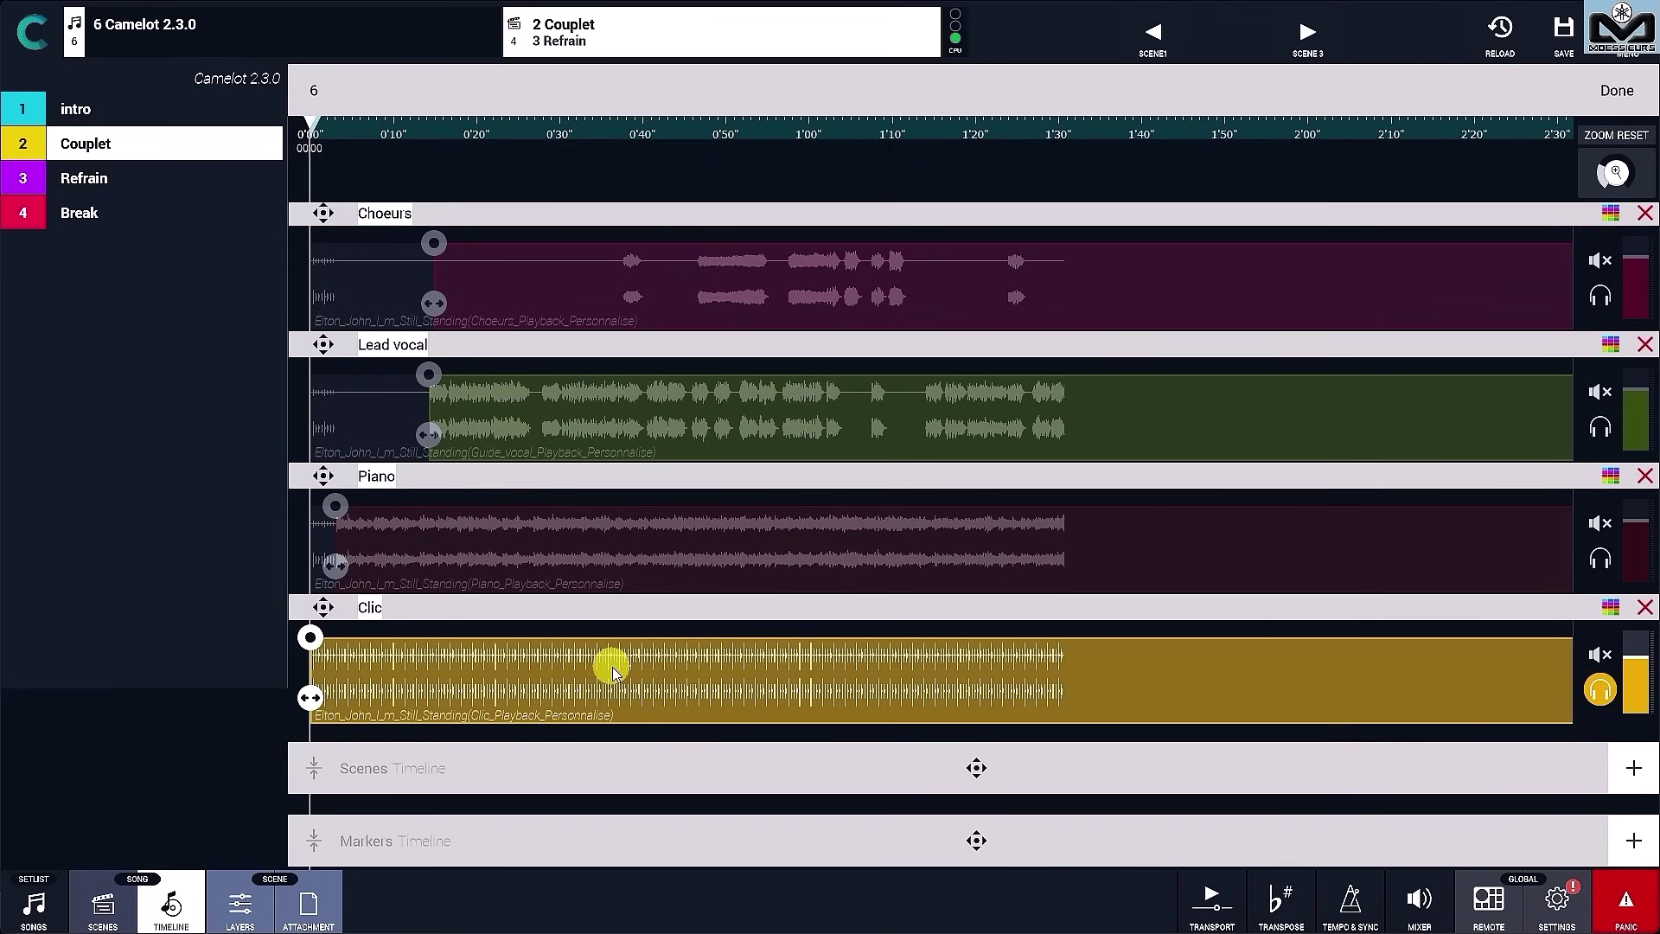
{"action": "left_click", "coordinate": [1617, 90]}
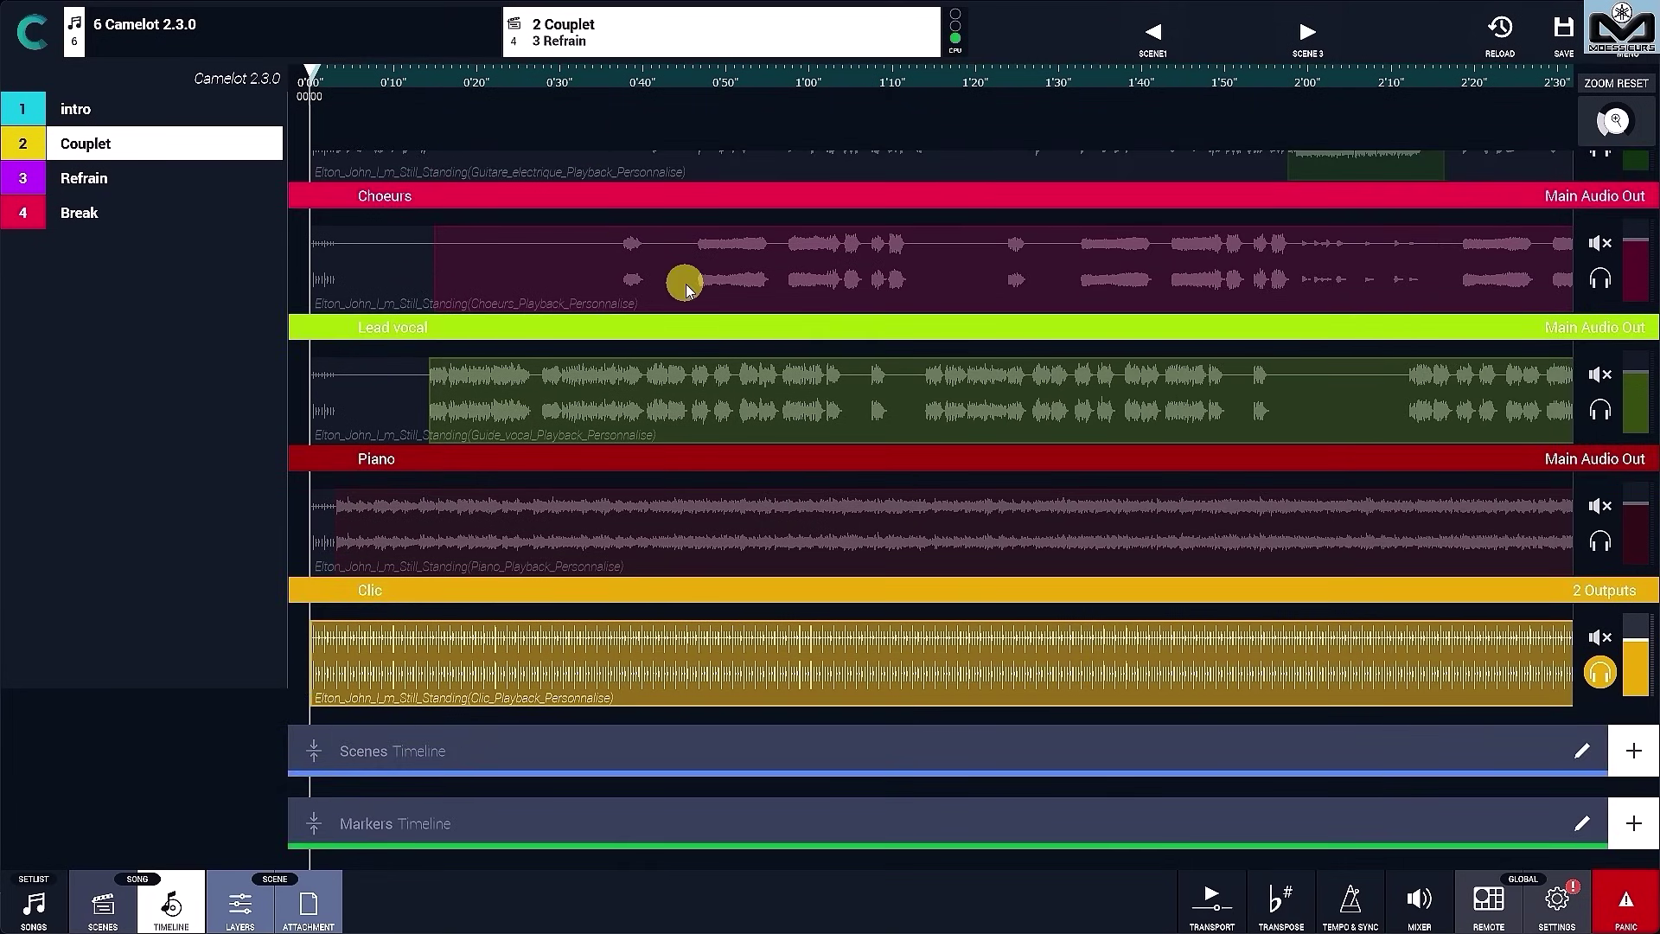
{"action": "left_click", "coordinate": [311, 908]}
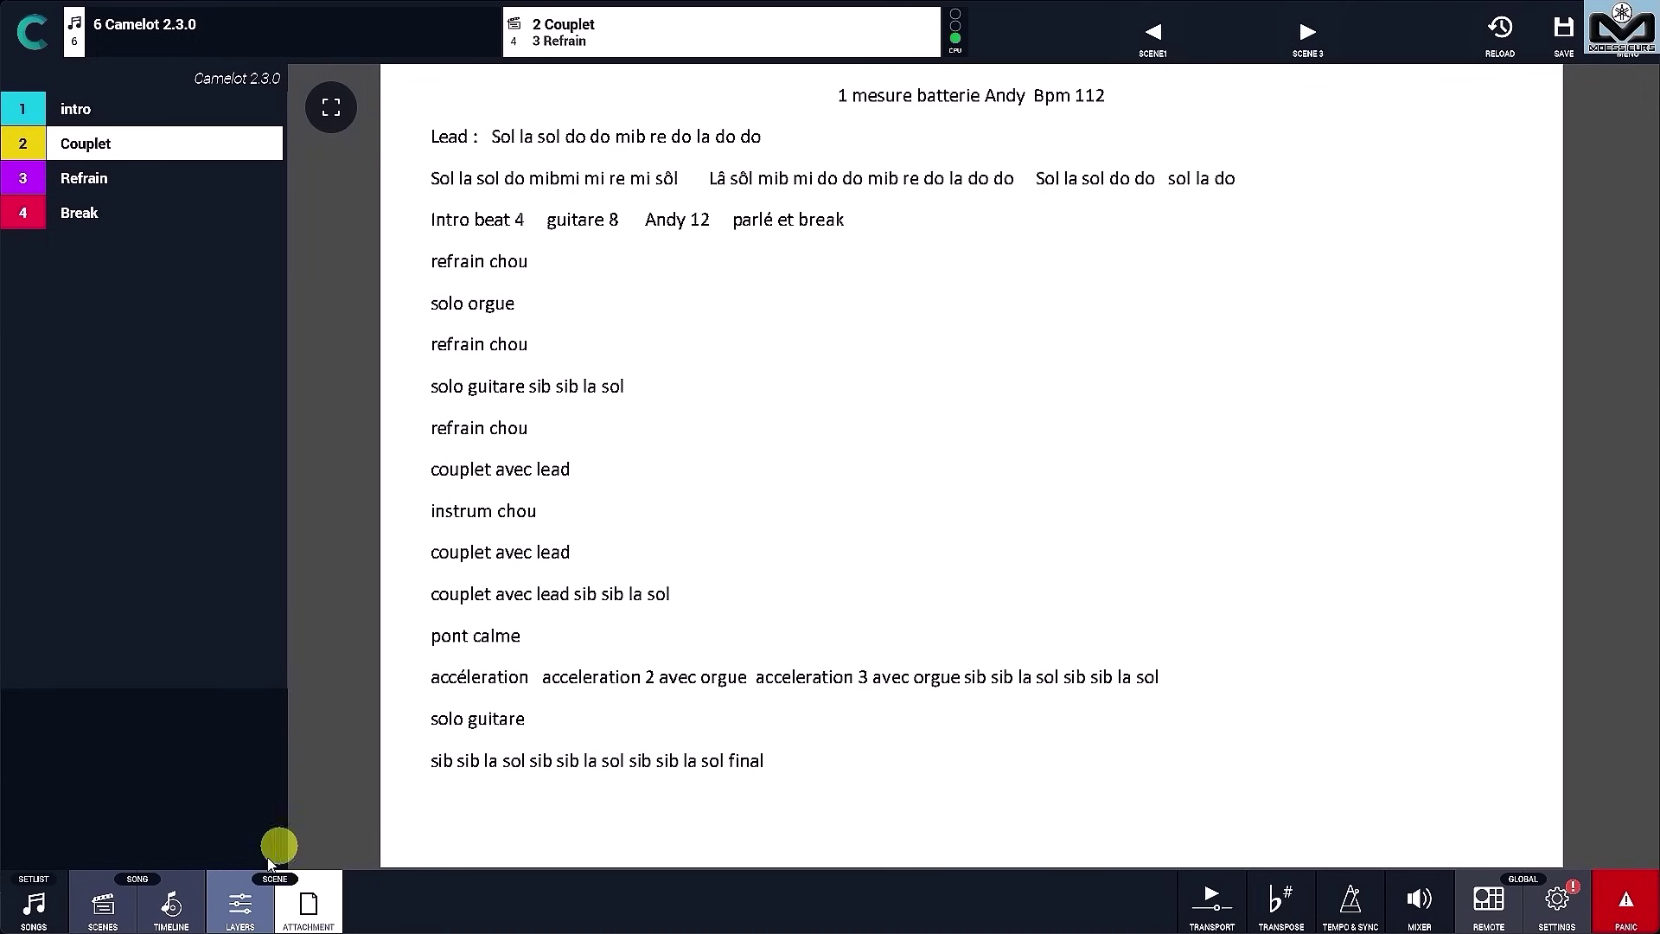
{"action": "left_click", "coordinate": [234, 905]}
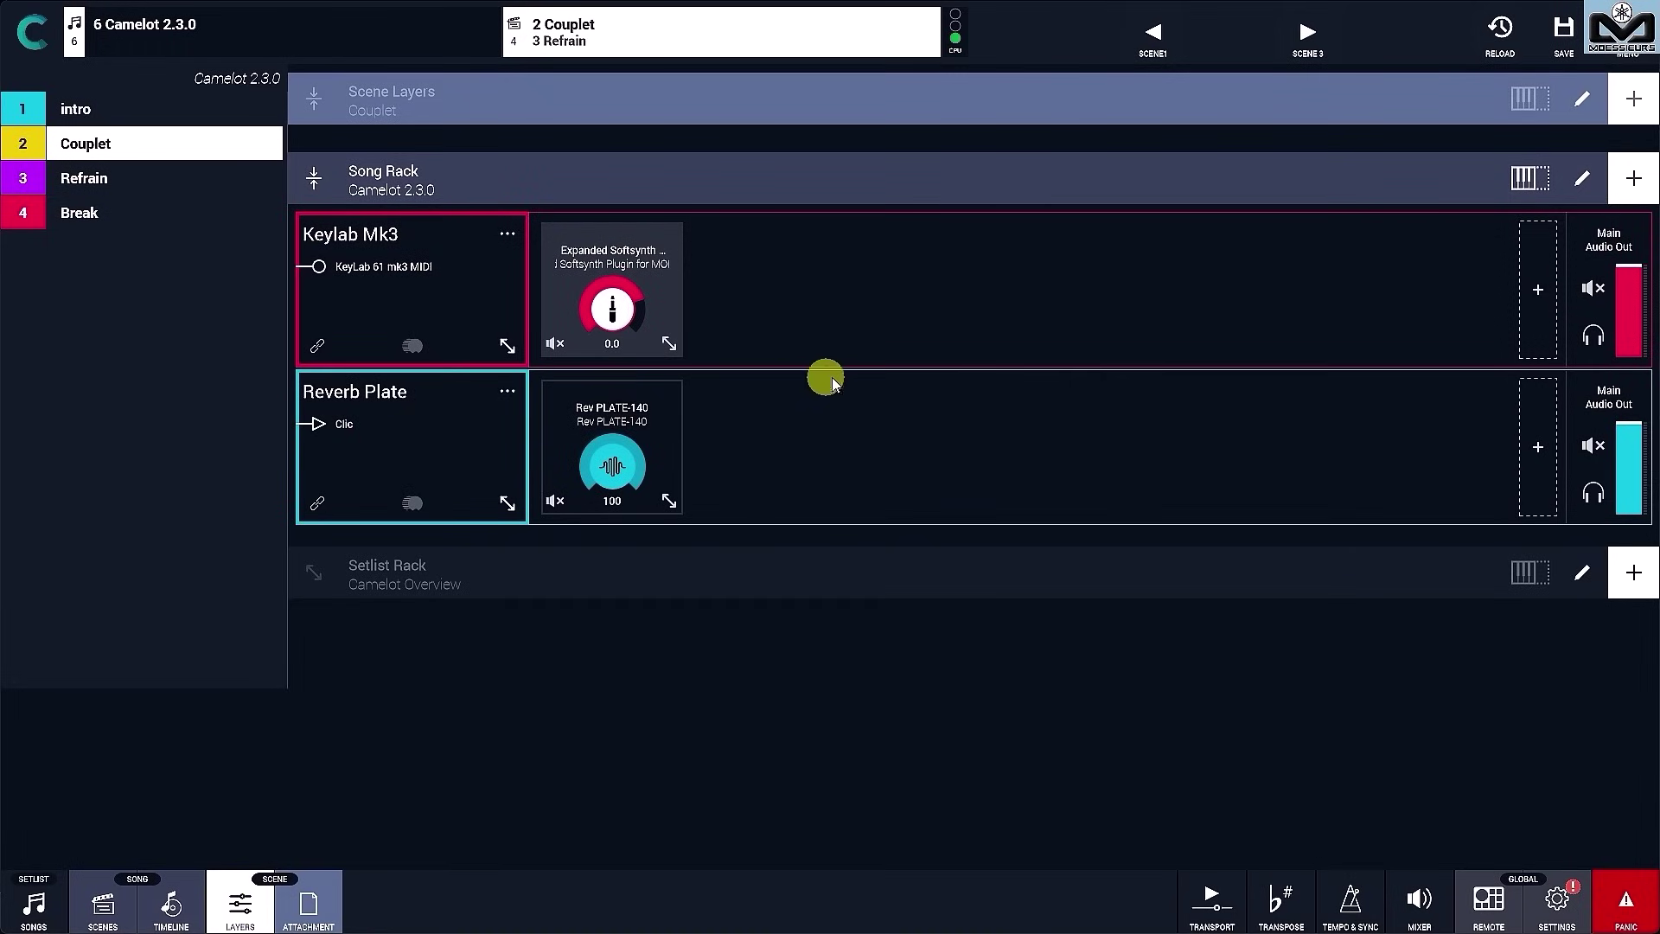
Step: Enter and leave layer-rack and Camelot 2.3.0 scene editing without changes, showing its four scenes
{"action": "left_click", "coordinate": [827, 408]}
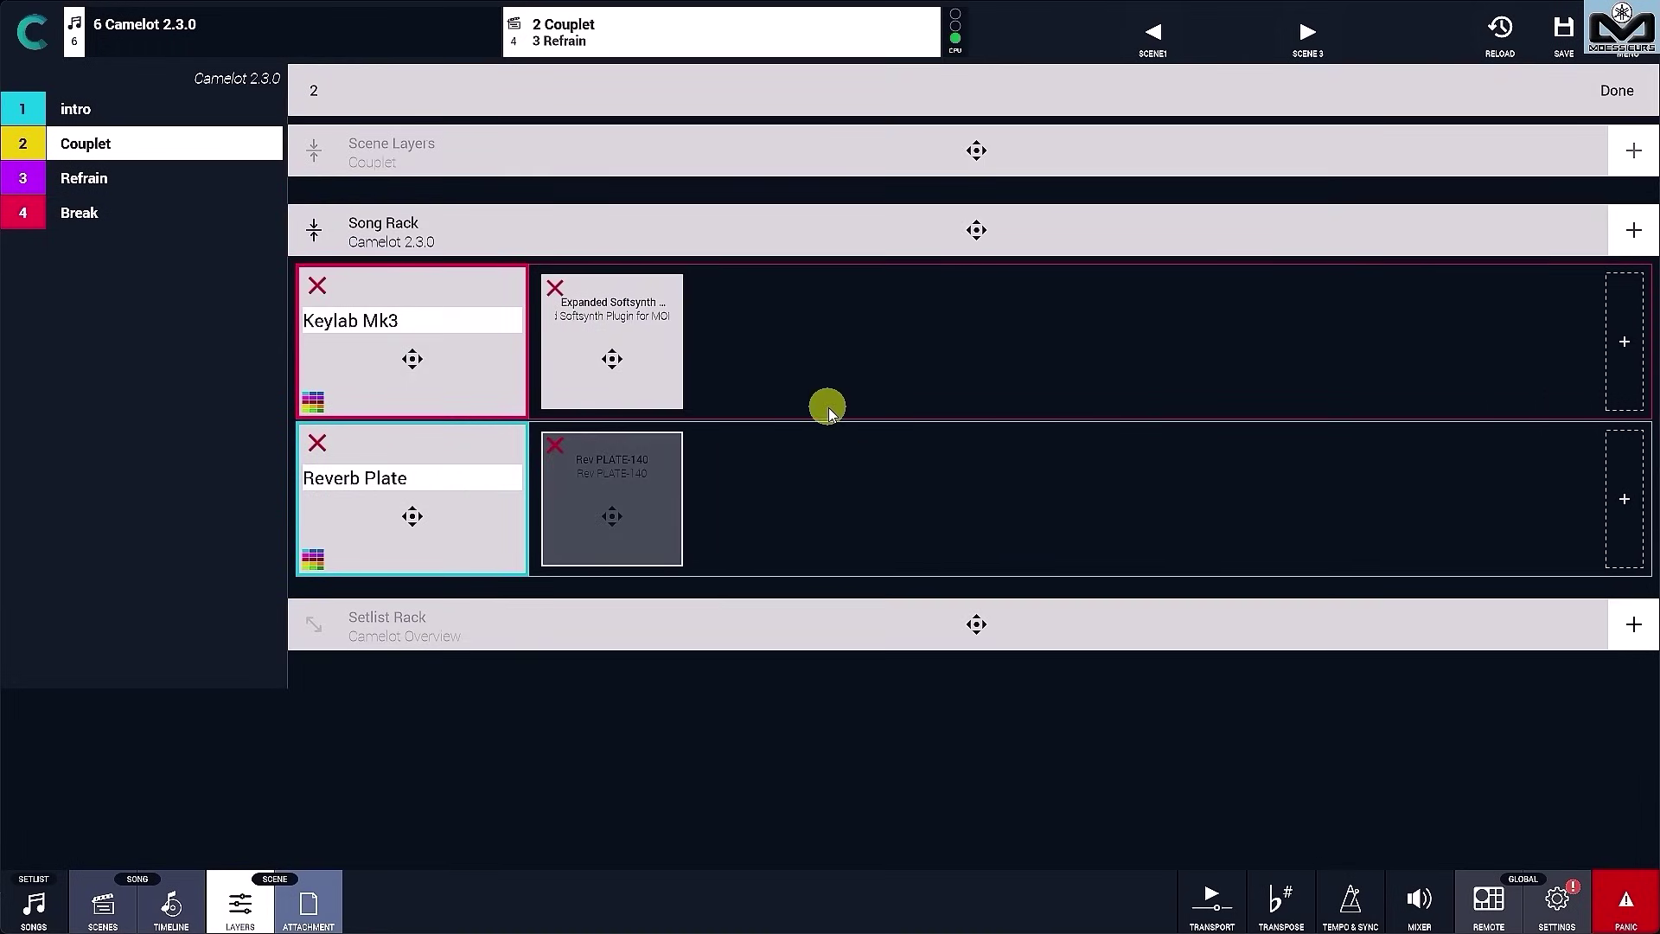
{"action": "left_click", "coordinate": [1617, 91]}
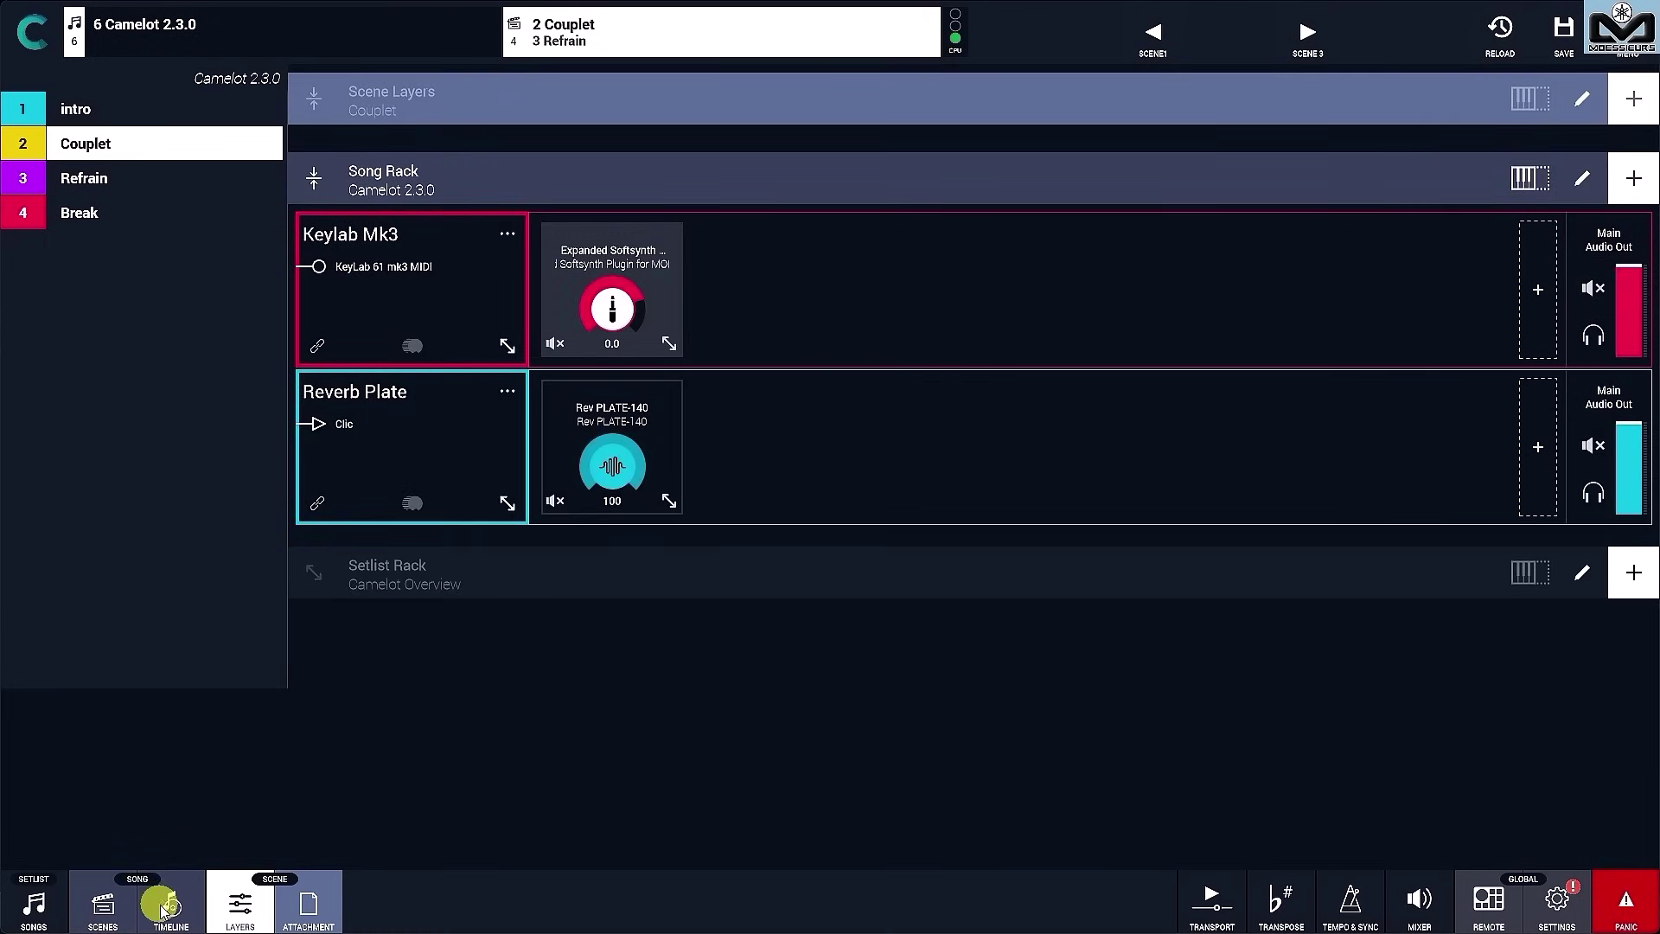
{"action": "left_click", "coordinate": [104, 901]}
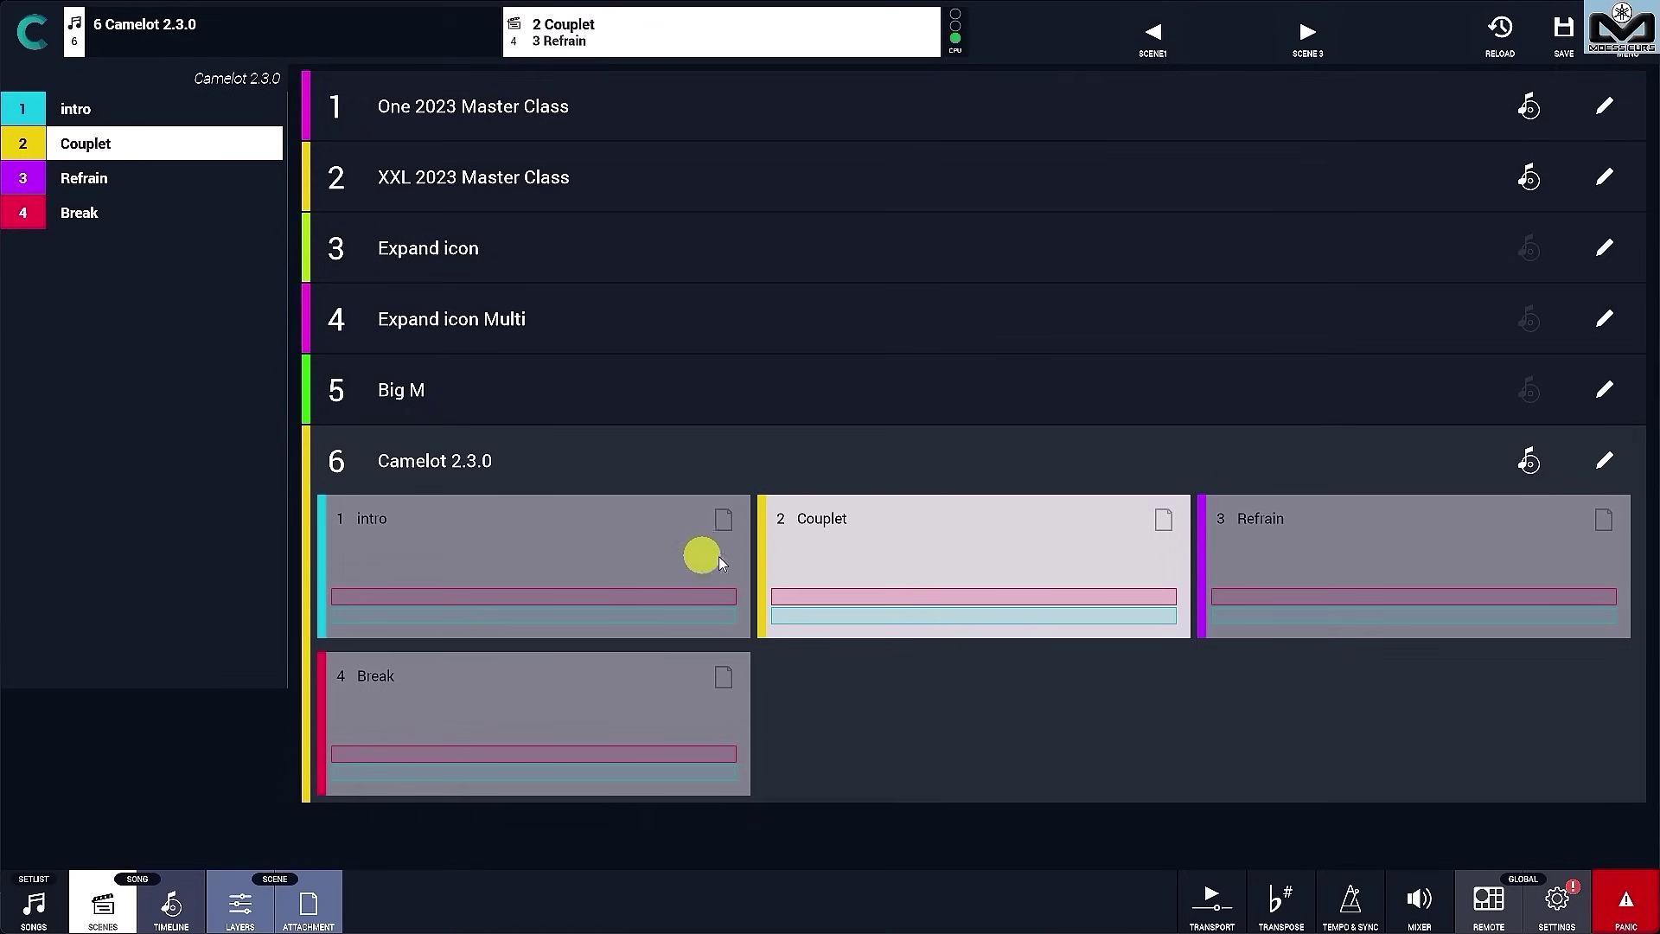
{"action": "left_click", "coordinate": [904, 554]}
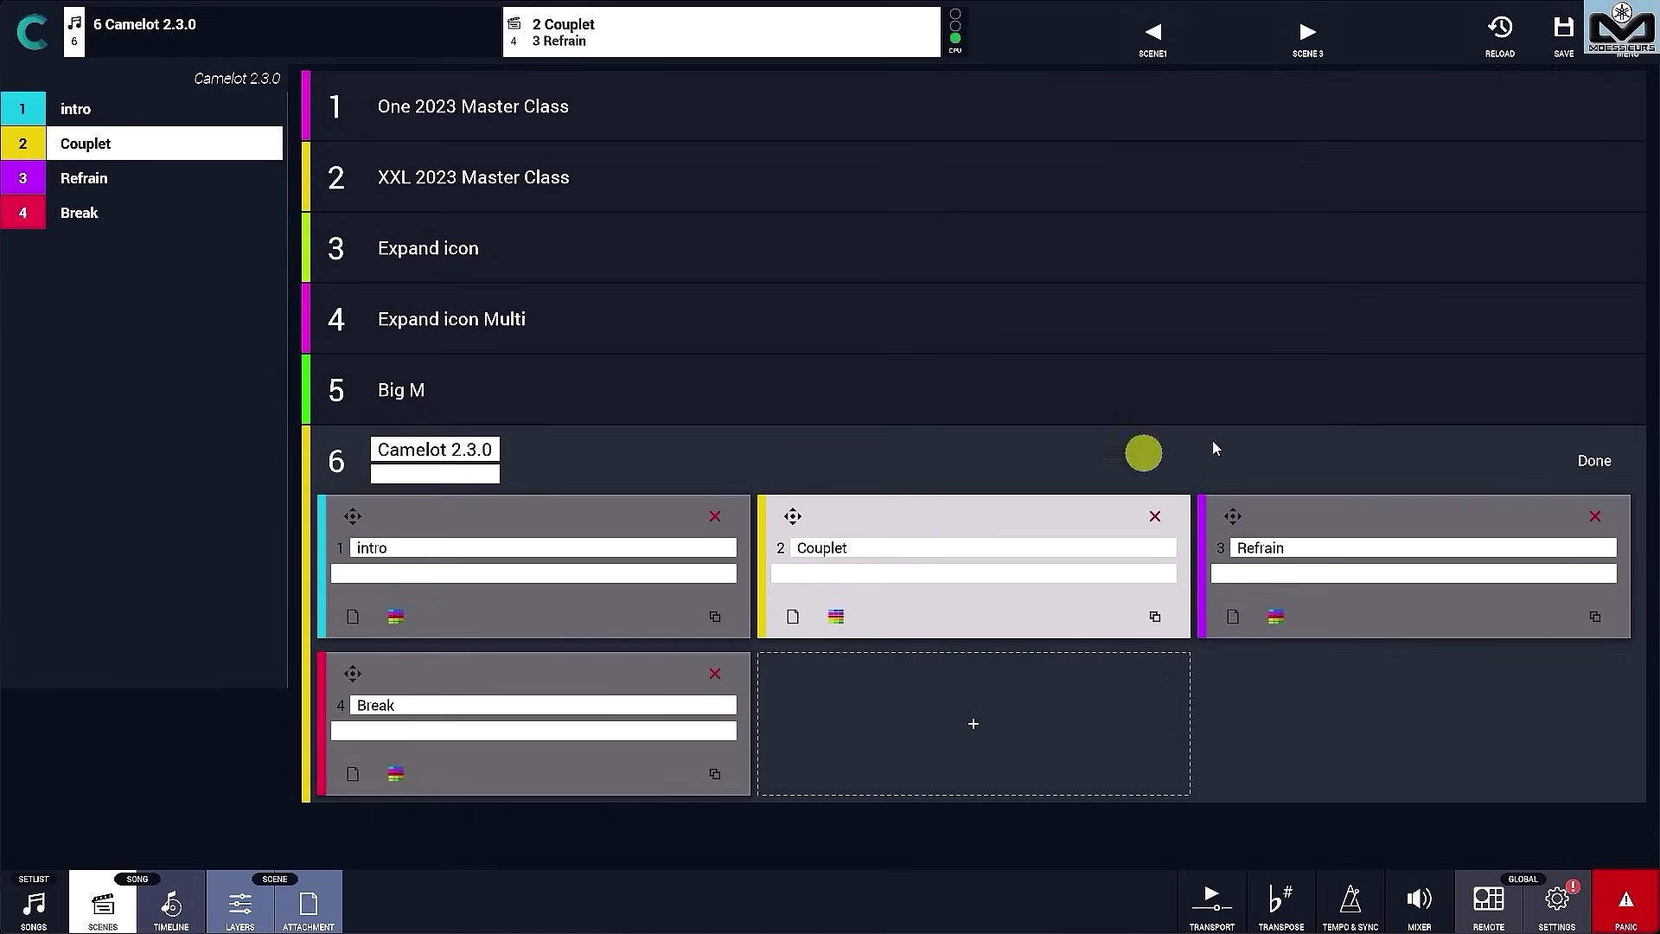
{"action": "left_click", "coordinate": [1605, 461]}
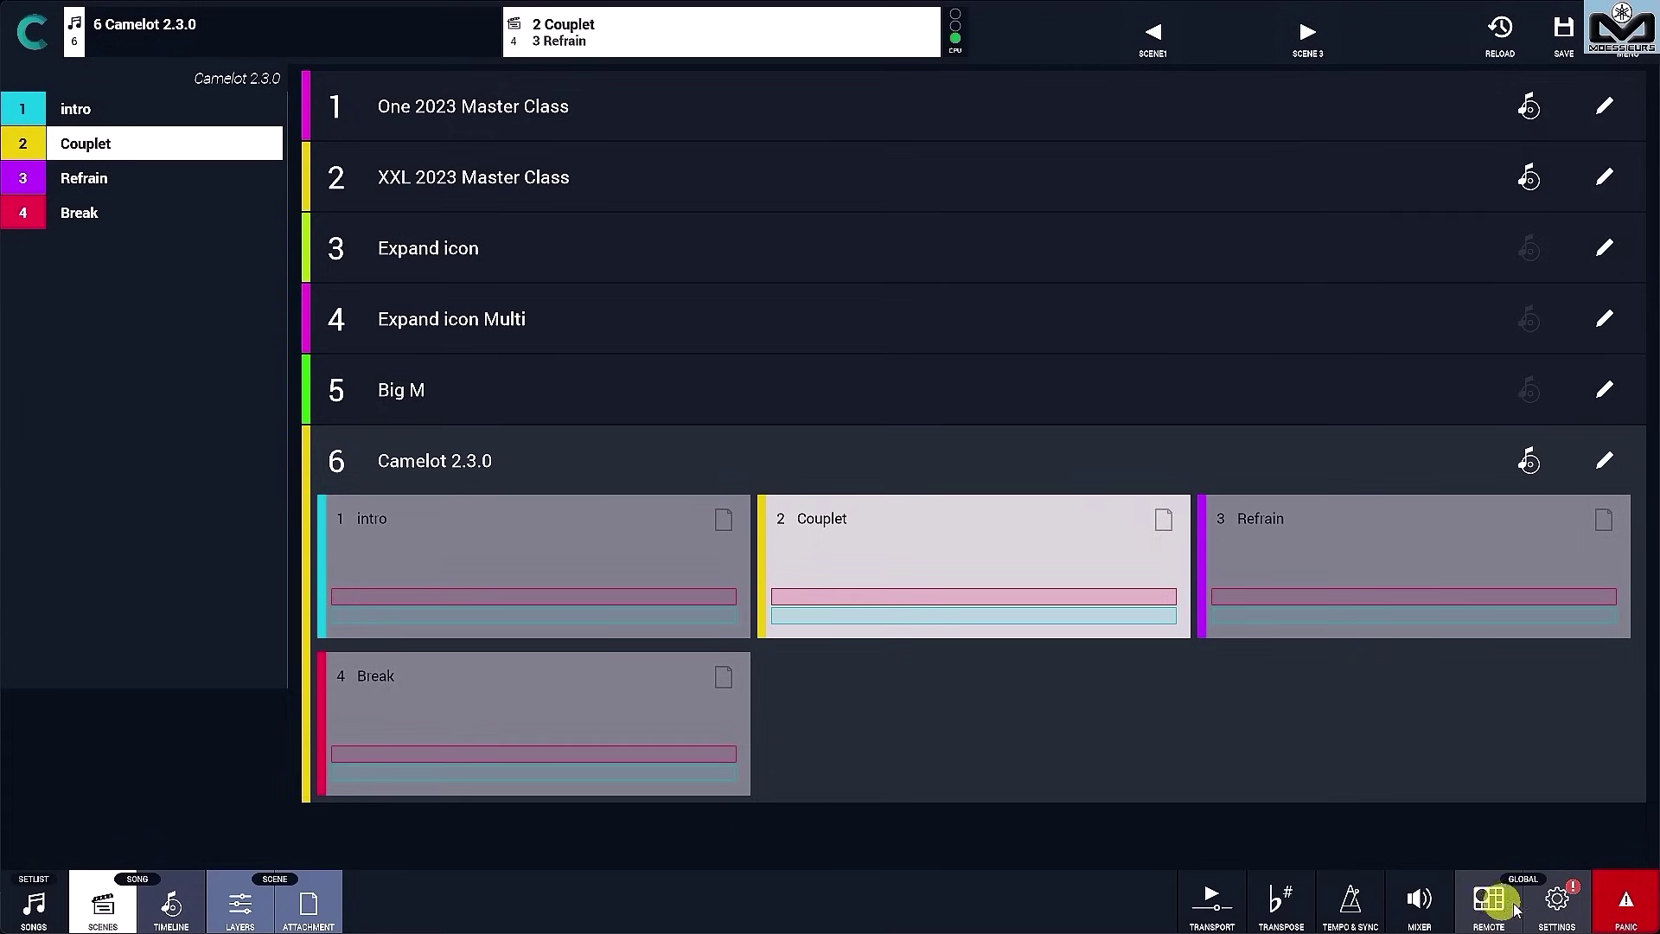
Step: Check the remote mappings, then view Audio settings: ASIO driver, 44100 Hz, 512-sample buffer
{"action": "left_click", "coordinate": [1556, 898]}
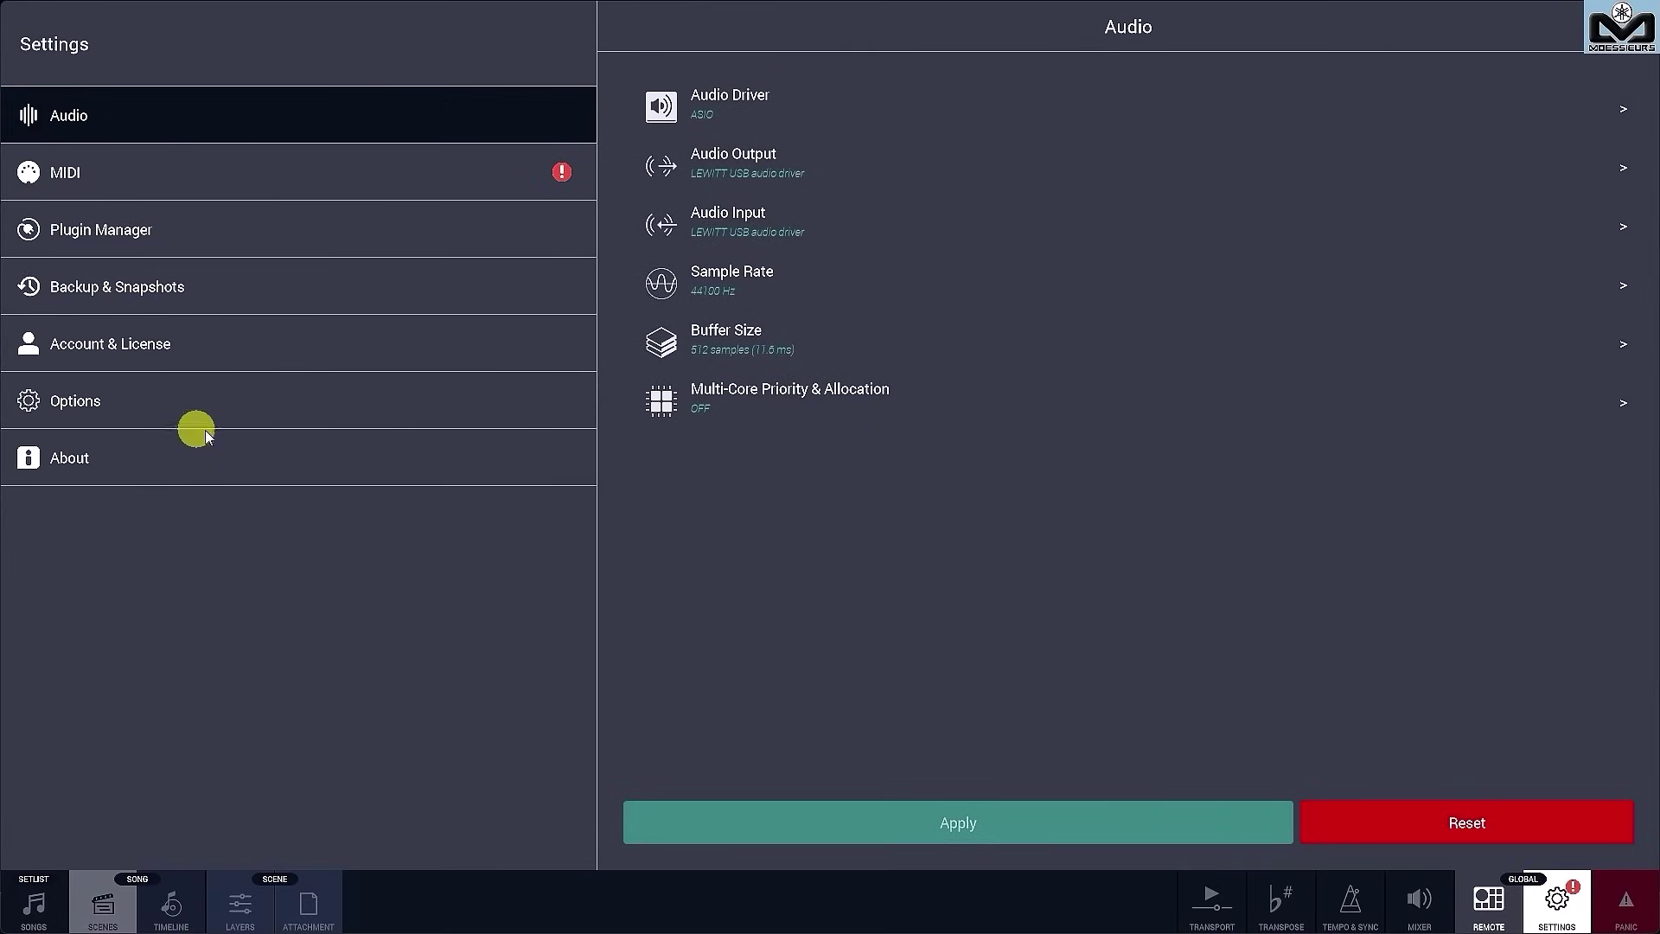
{"action": "left_click", "coordinate": [1492, 905]}
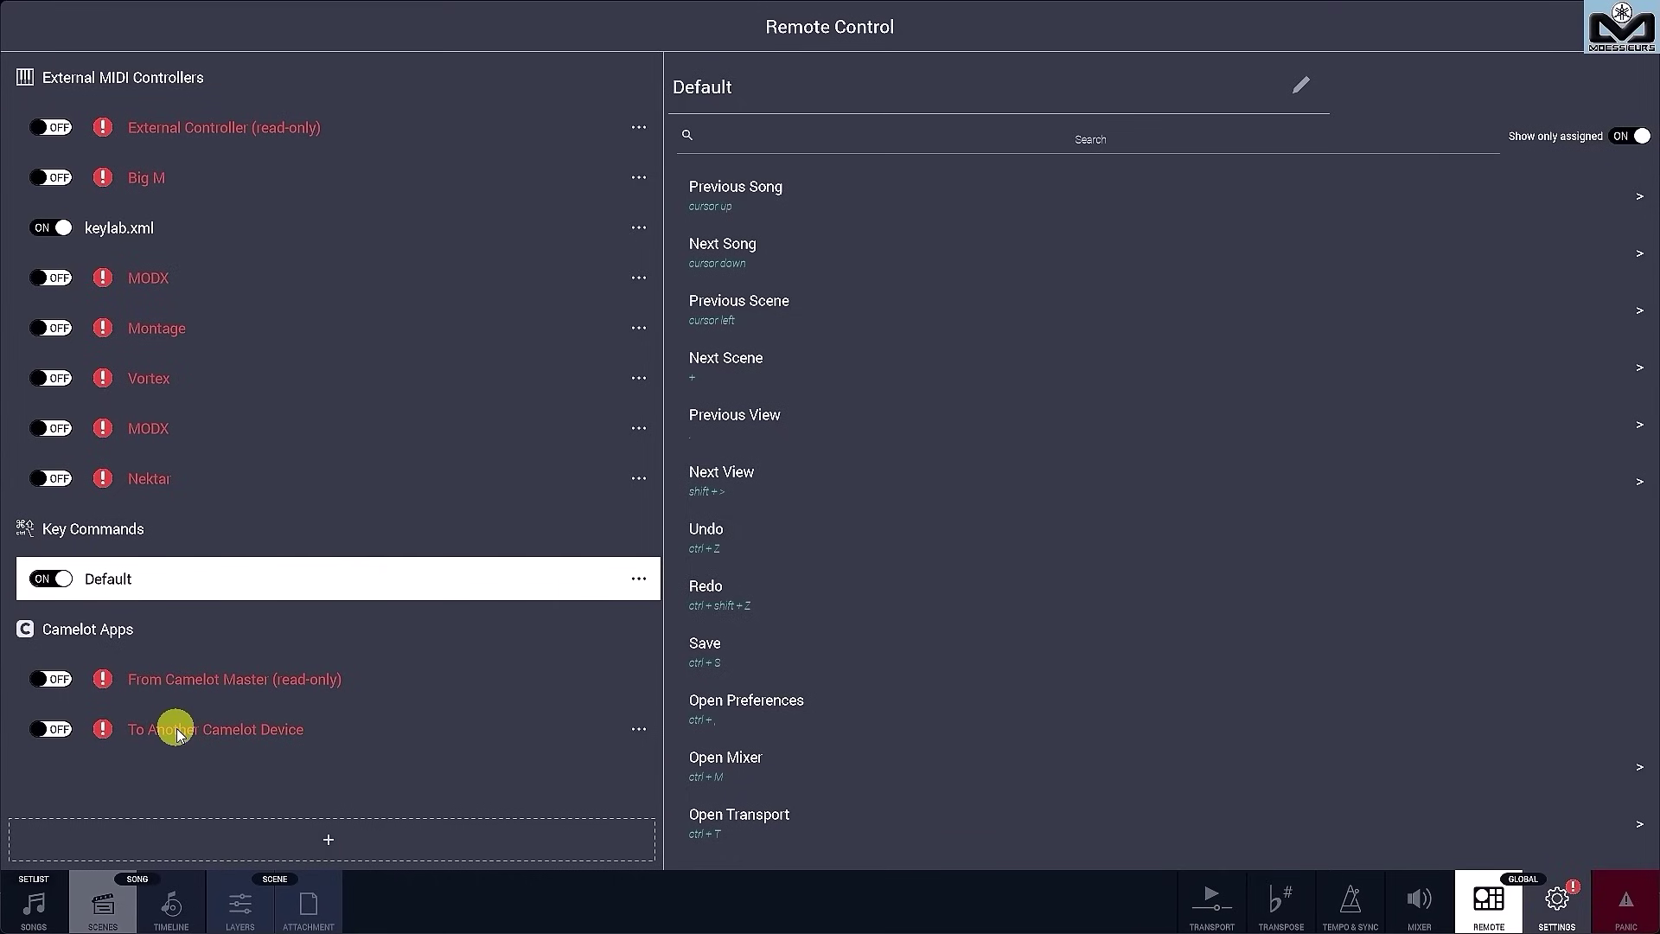
{"action": "left_click", "coordinate": [1557, 908]}
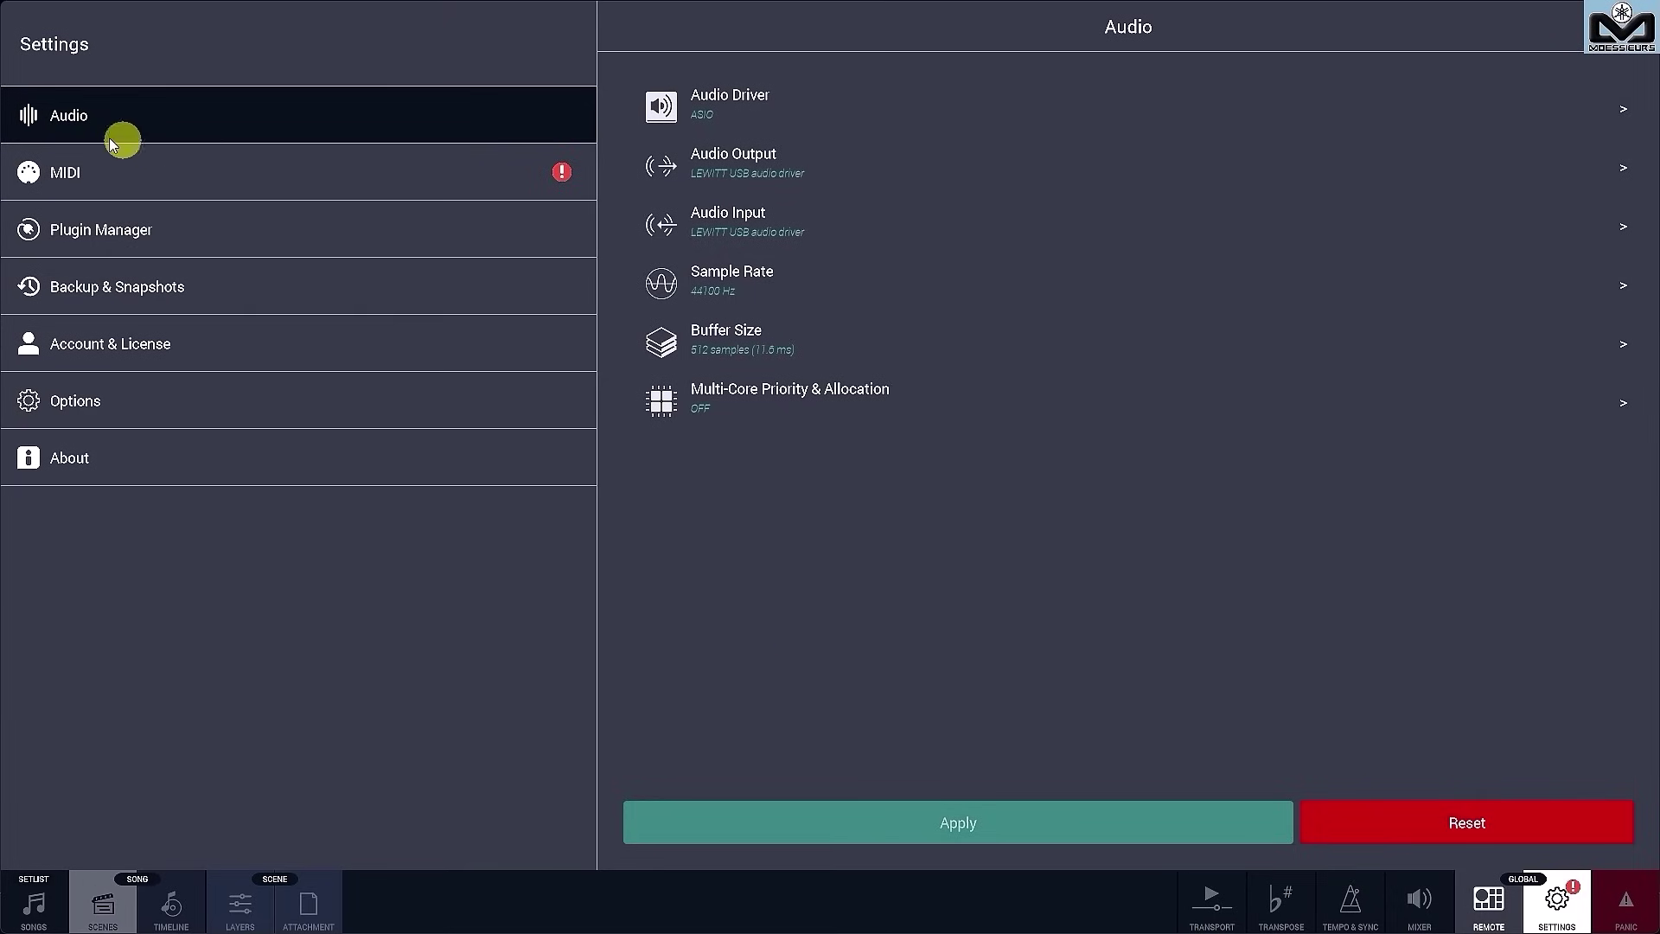
Step: Open the Multi-Core Priority & Allocation row in Audio settings, leaving it set to OFF
{"action": "left_click", "coordinate": [742, 401]}
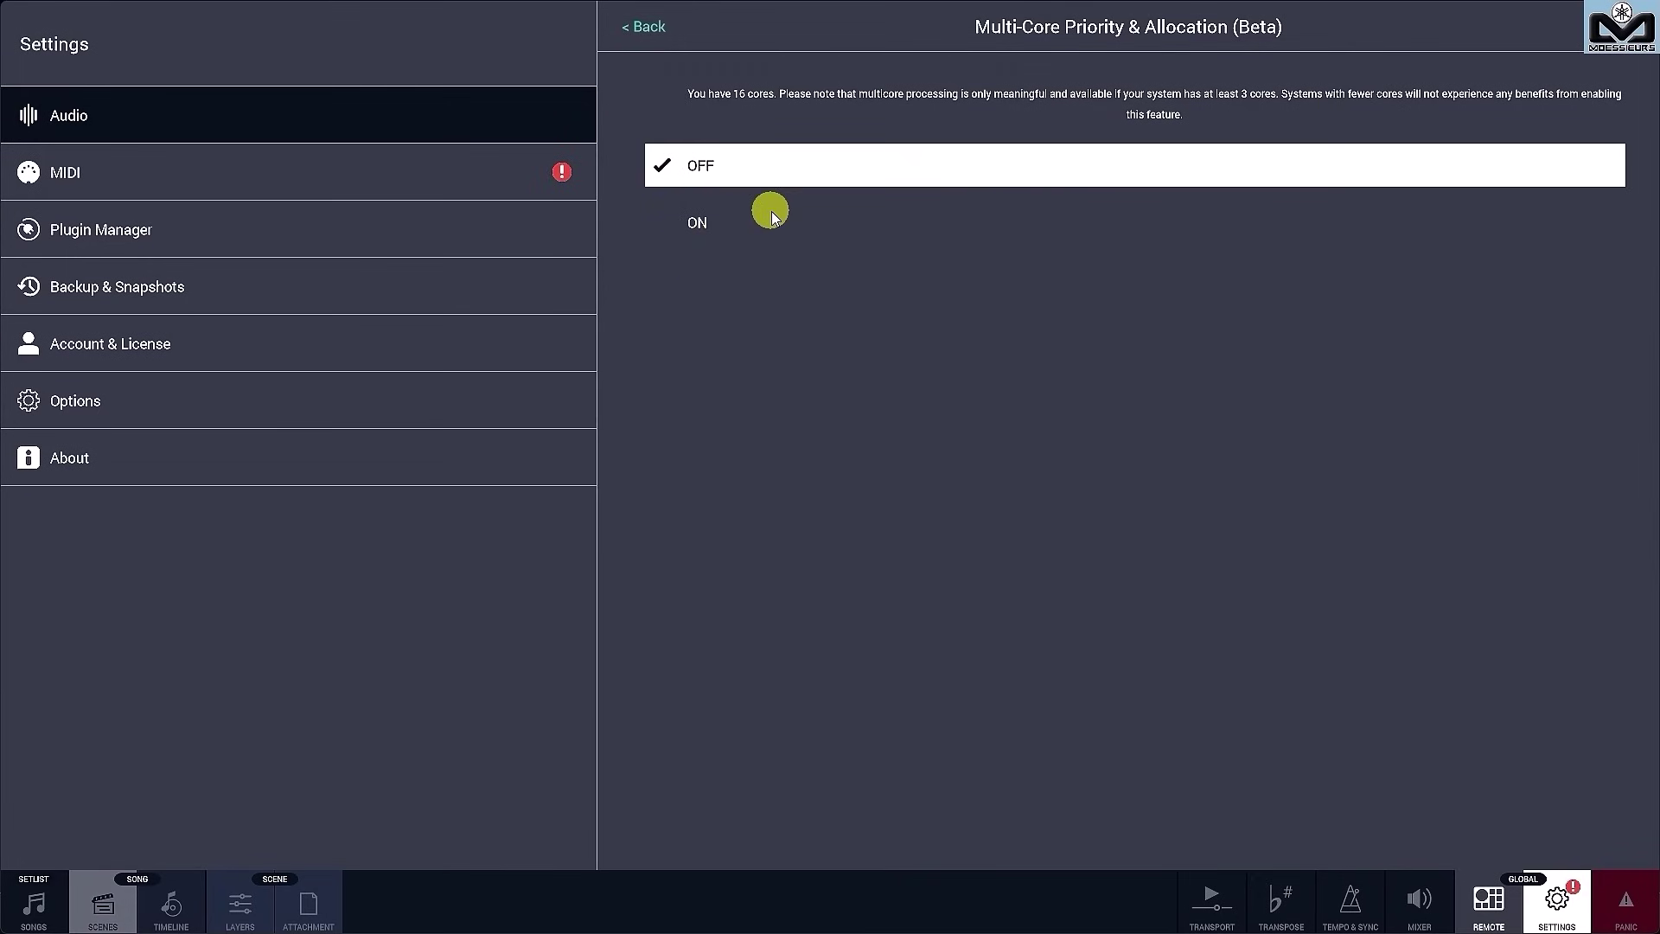
Step: In Options, keep the Backing Tracks Path unchanged and Keep plugin windows open on, then exit Settings
{"action": "left_click", "coordinate": [160, 403]}
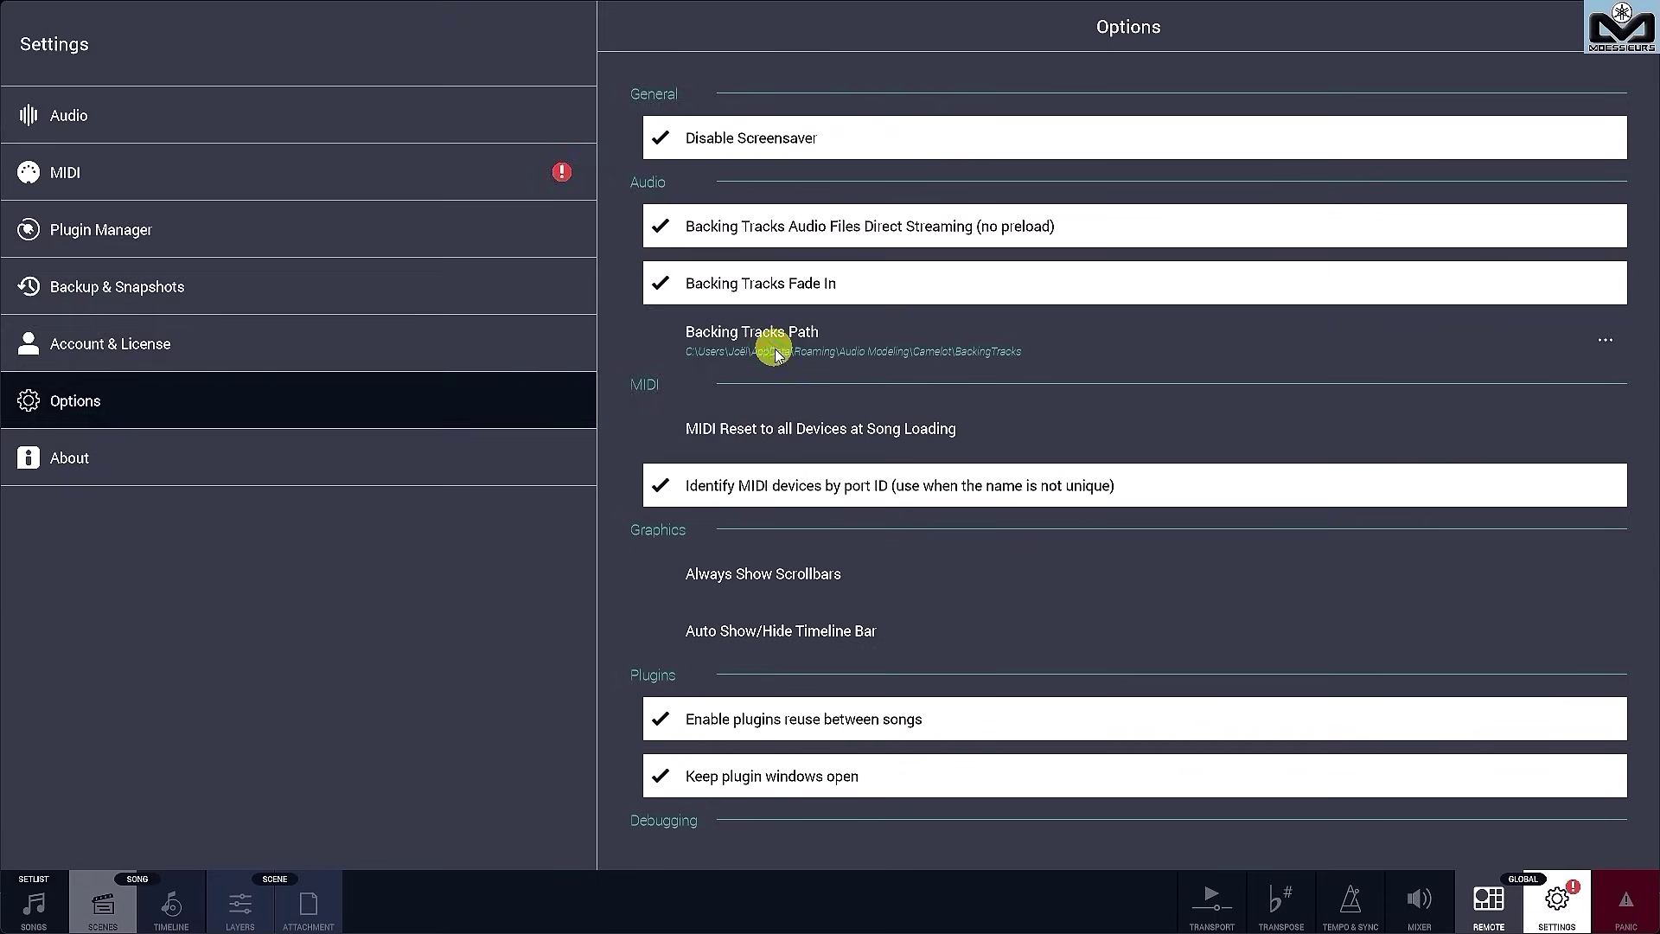
{"action": "left_click", "coordinate": [774, 354]}
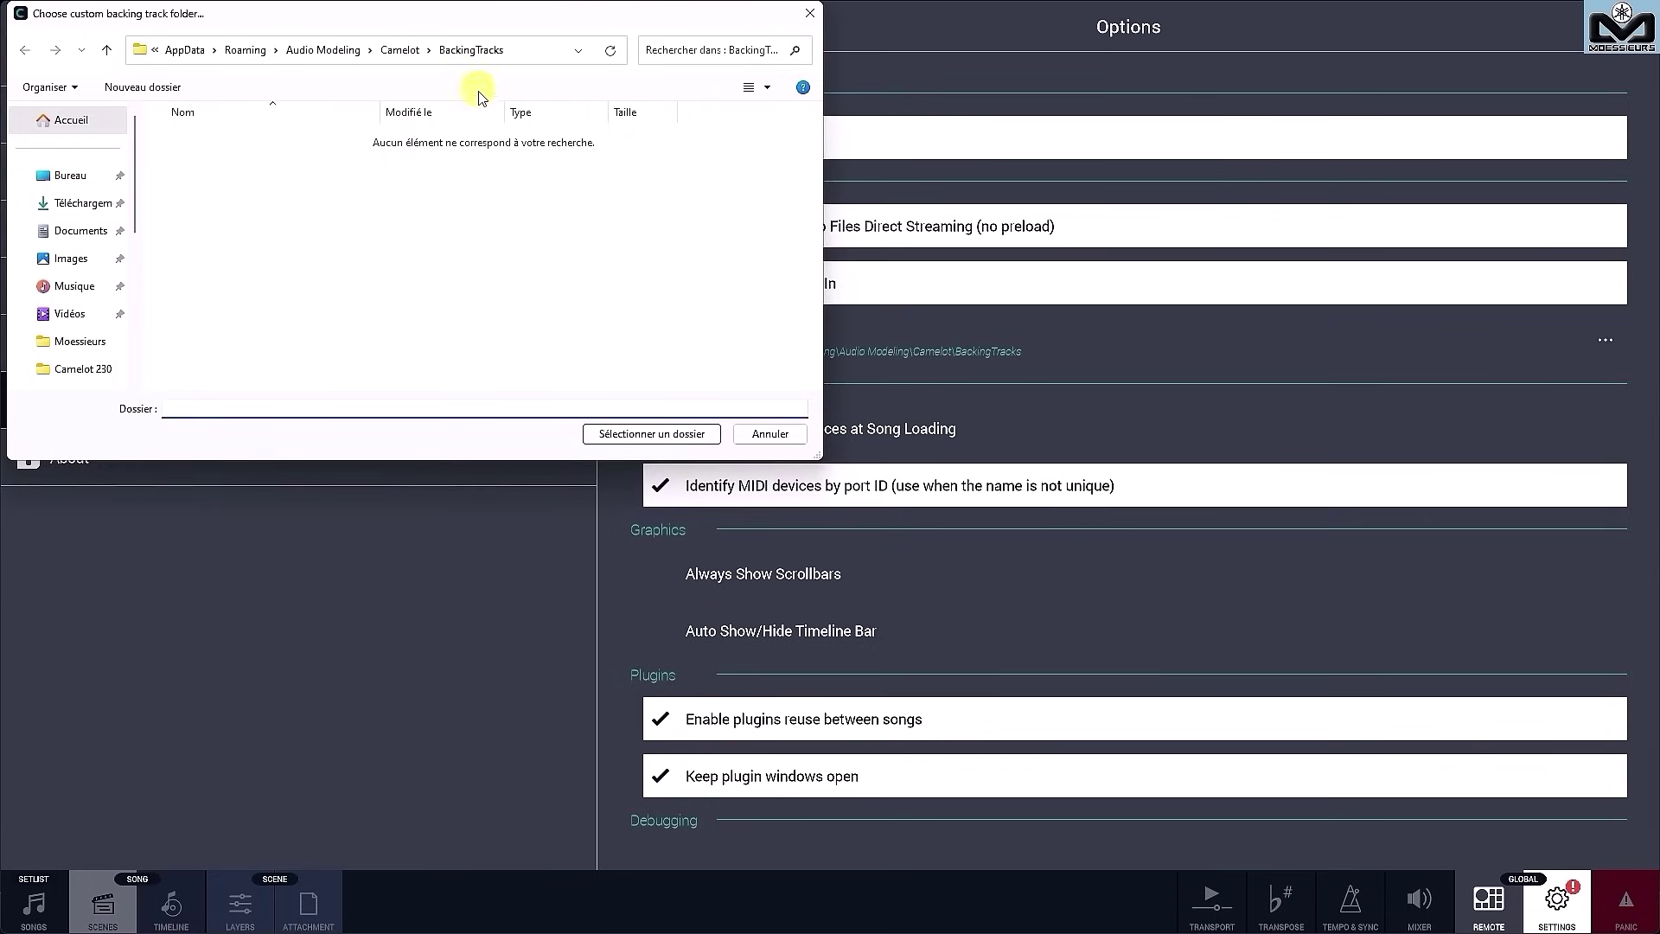
{"action": "left_click", "coordinate": [776, 437]}
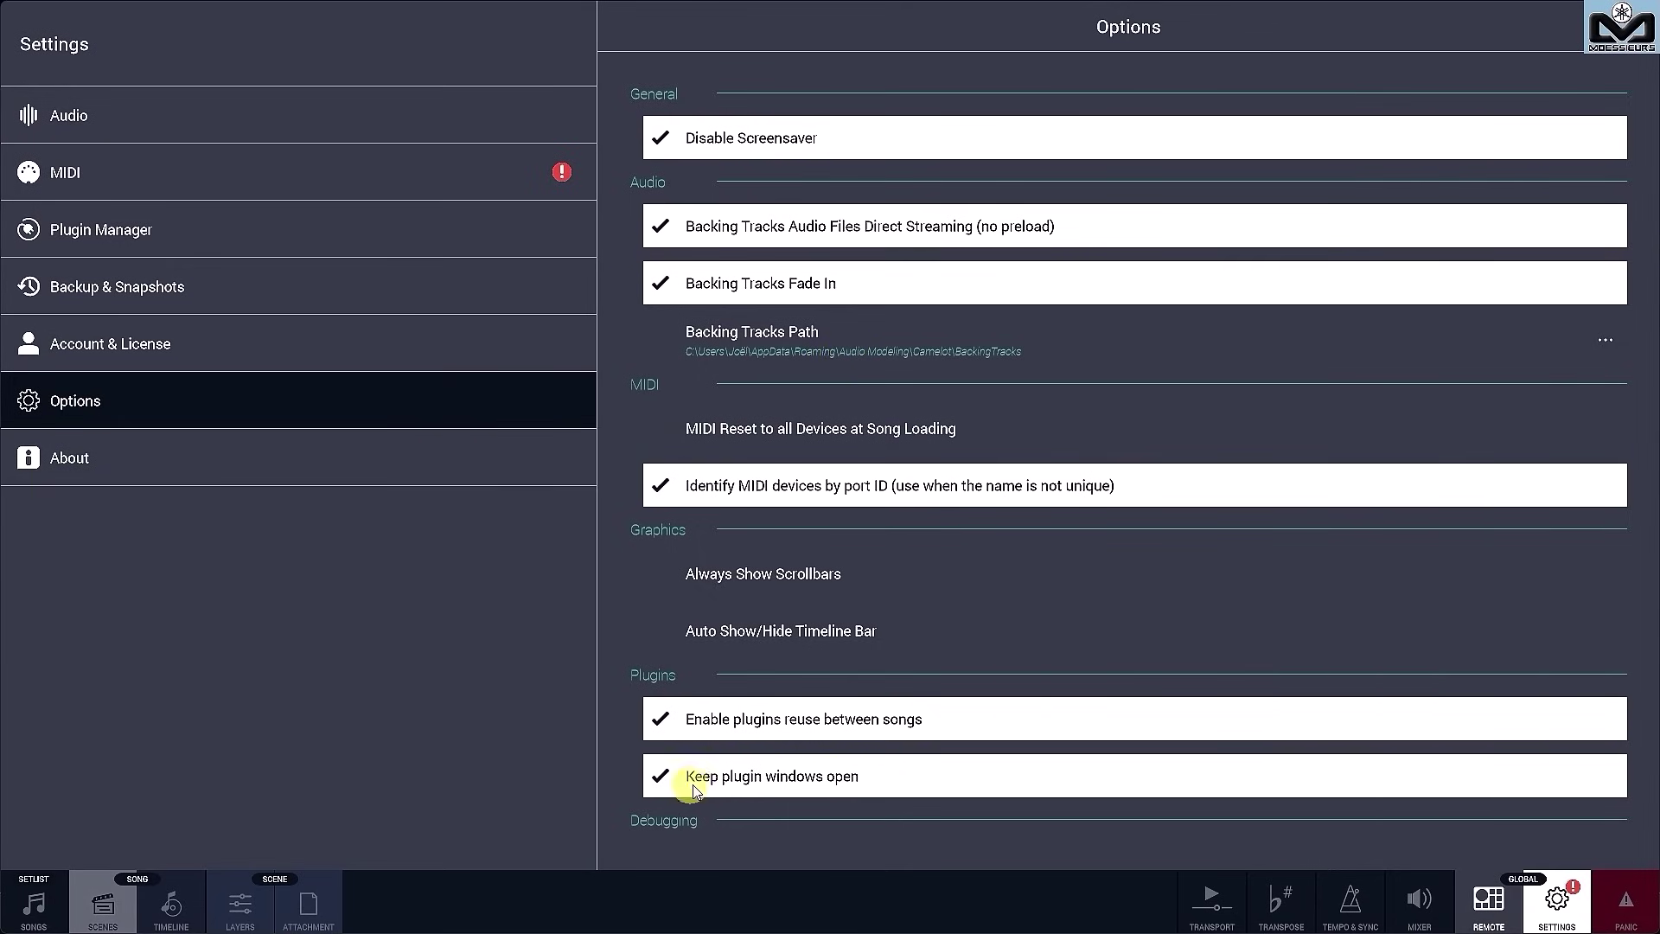
{"action": "left_click", "coordinate": [834, 779]}
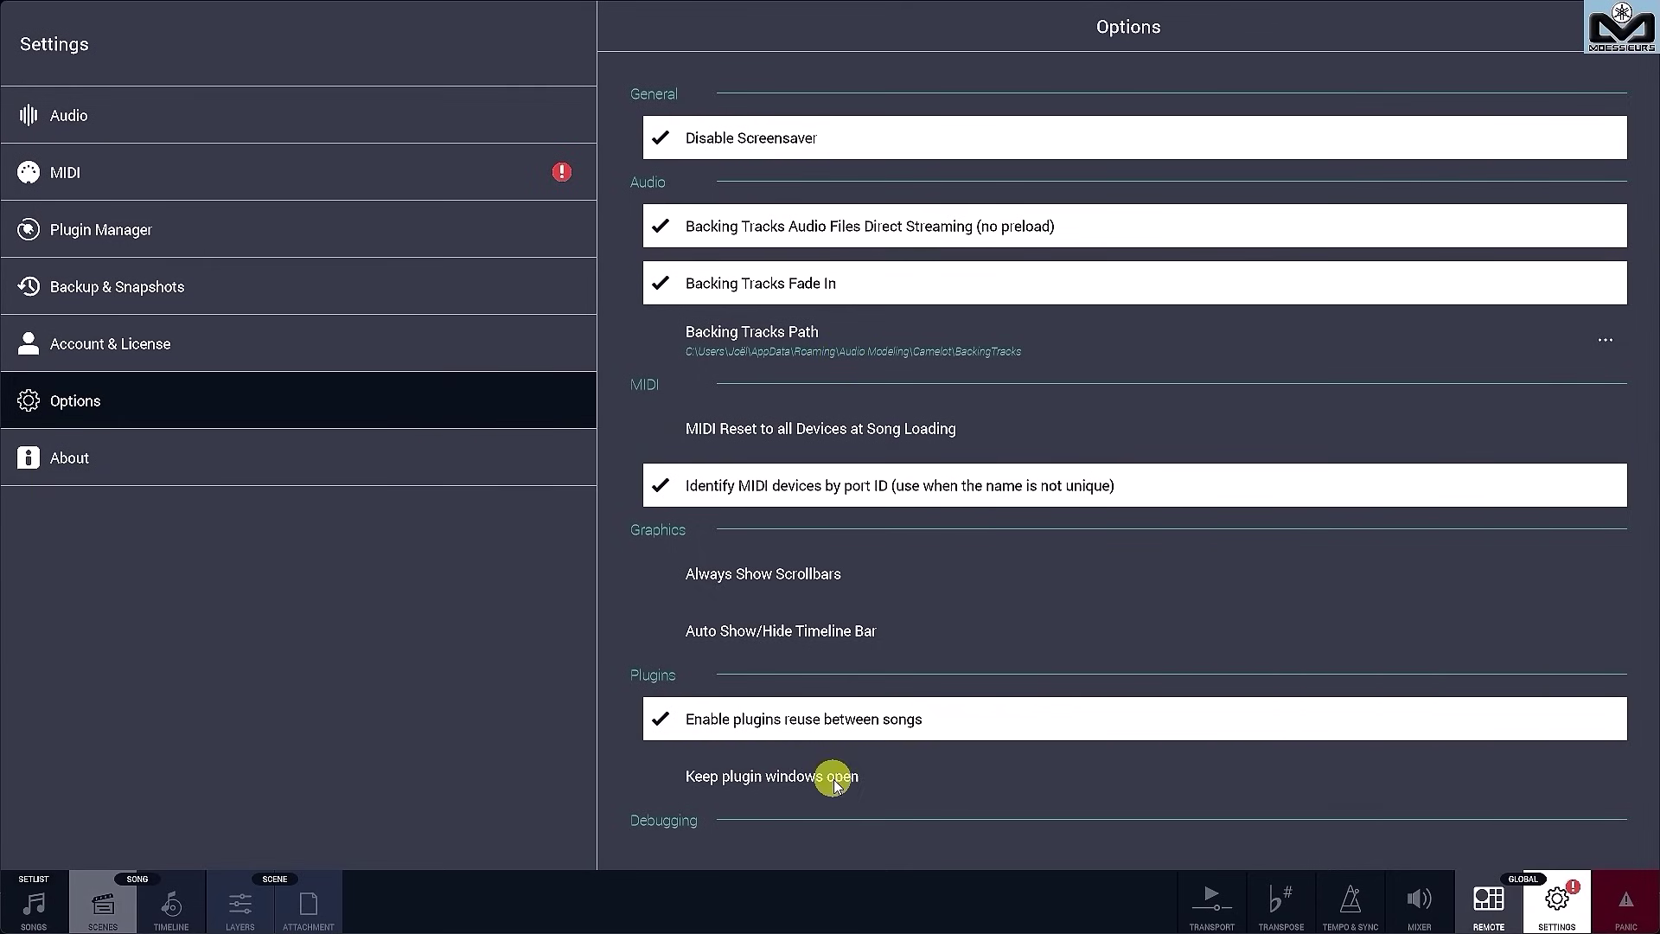
{"action": "left_click", "coordinate": [833, 779]}
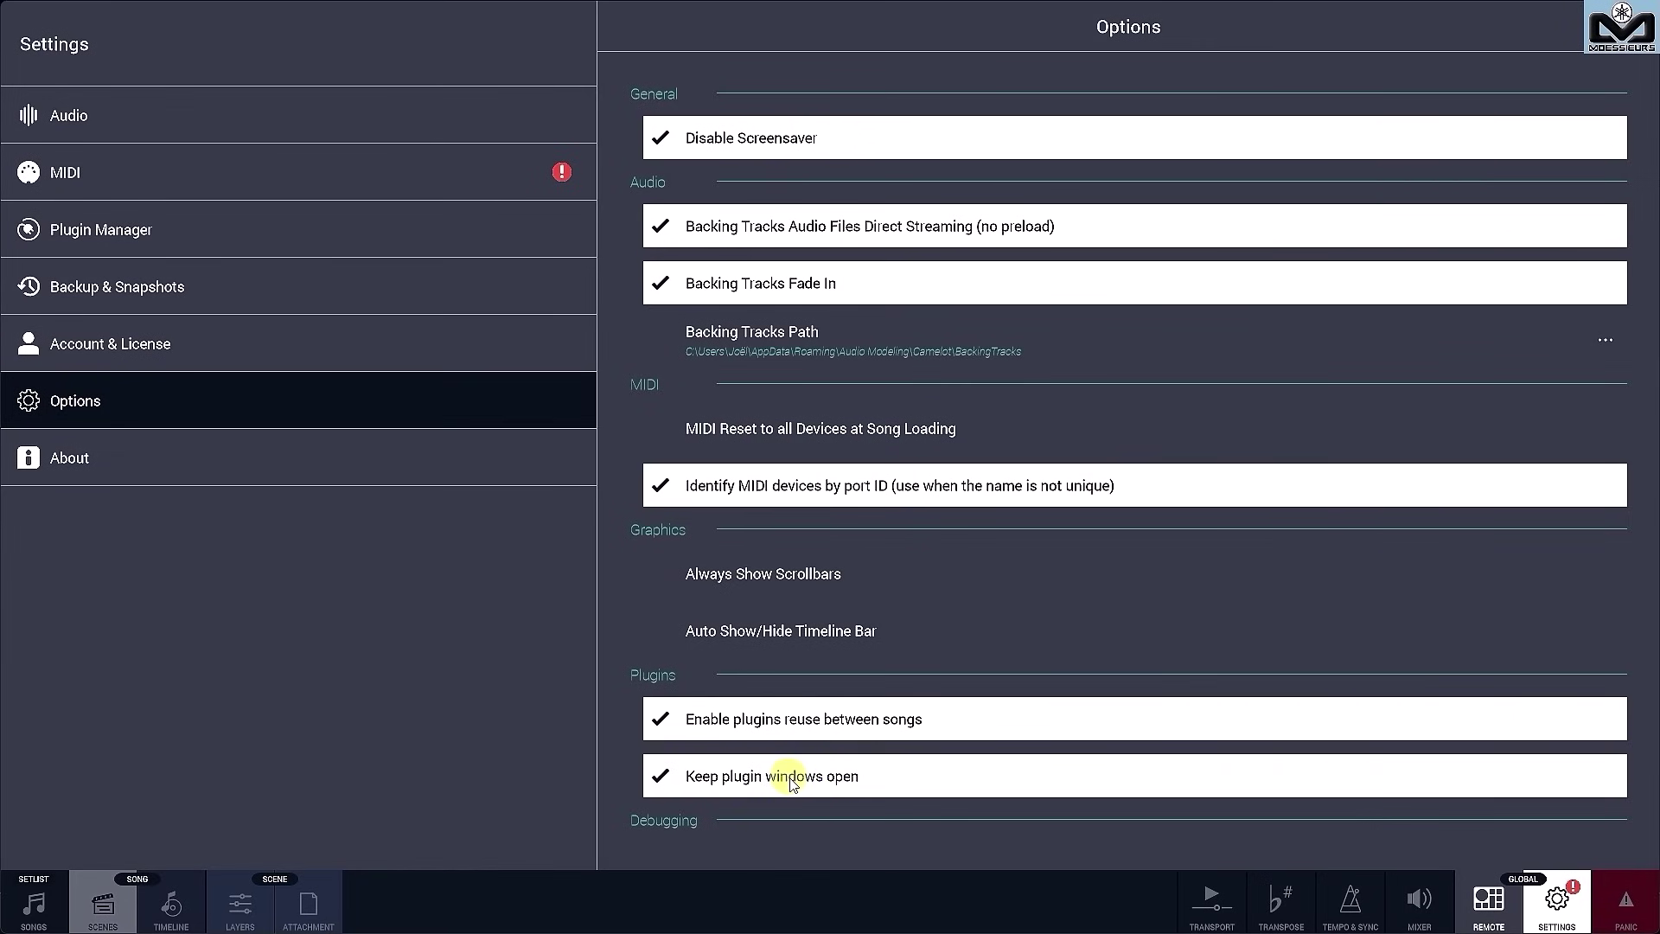
{"action": "left_click", "coordinate": [1560, 898]}
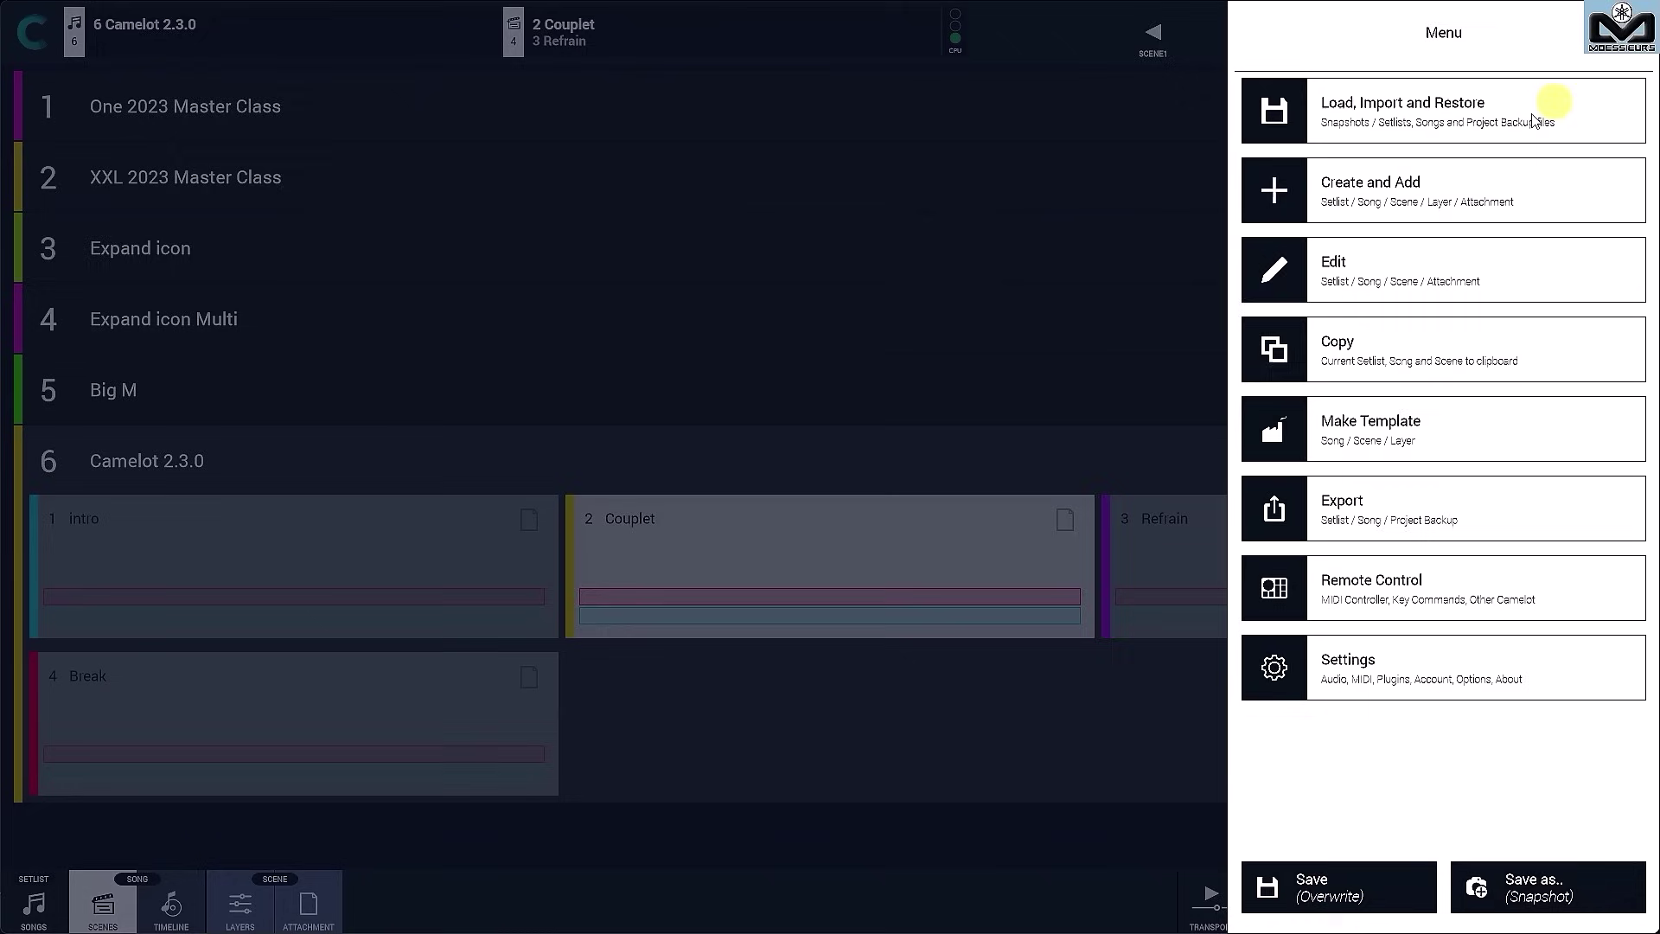
{"action": "left_click", "coordinate": [1087, 279]}
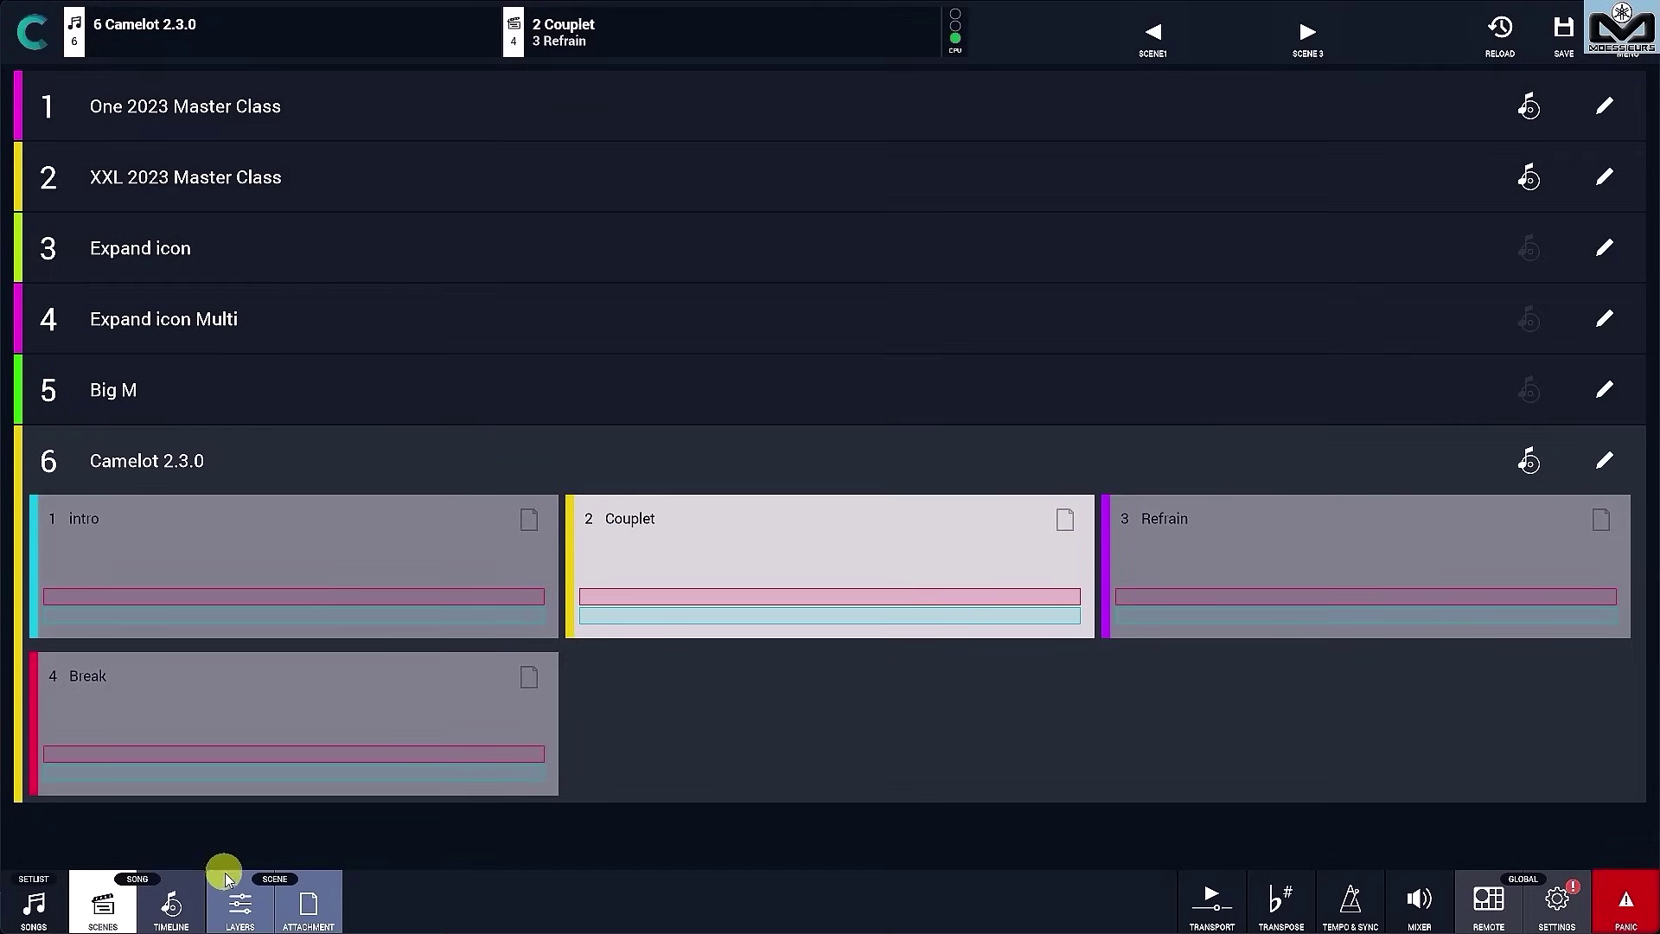
Step: Open the Expanded Softsynth plugin editor from the layer rack and show its scene page
{"action": "left_click", "coordinate": [237, 903]}
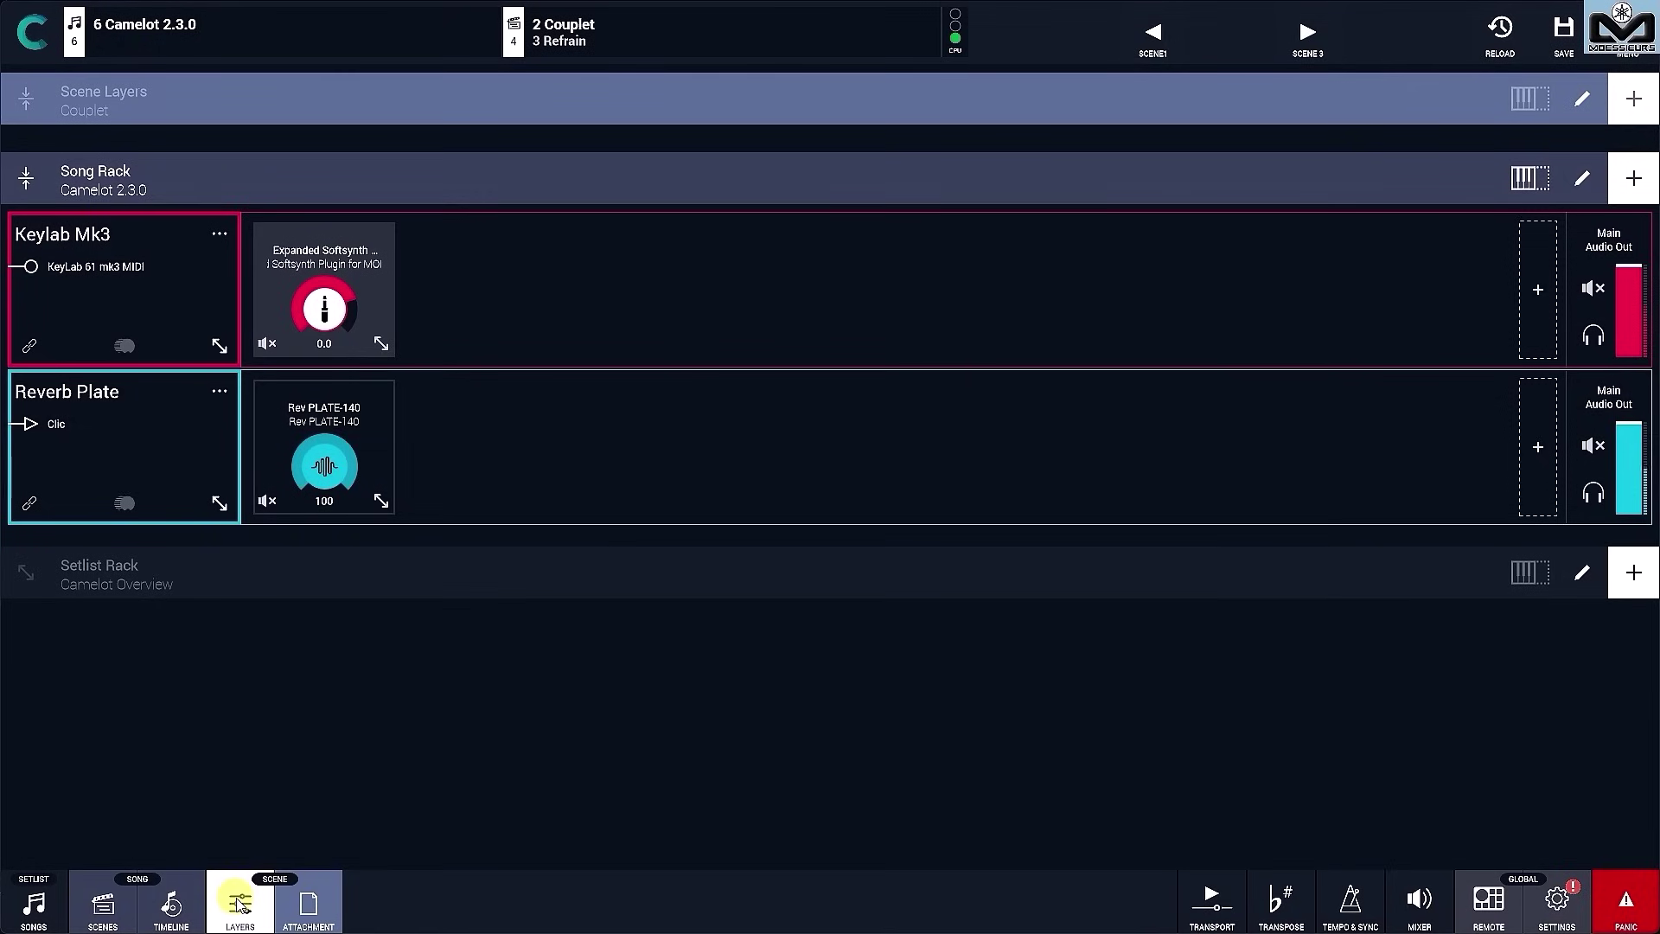
{"action": "left_click", "coordinate": [335, 252]}
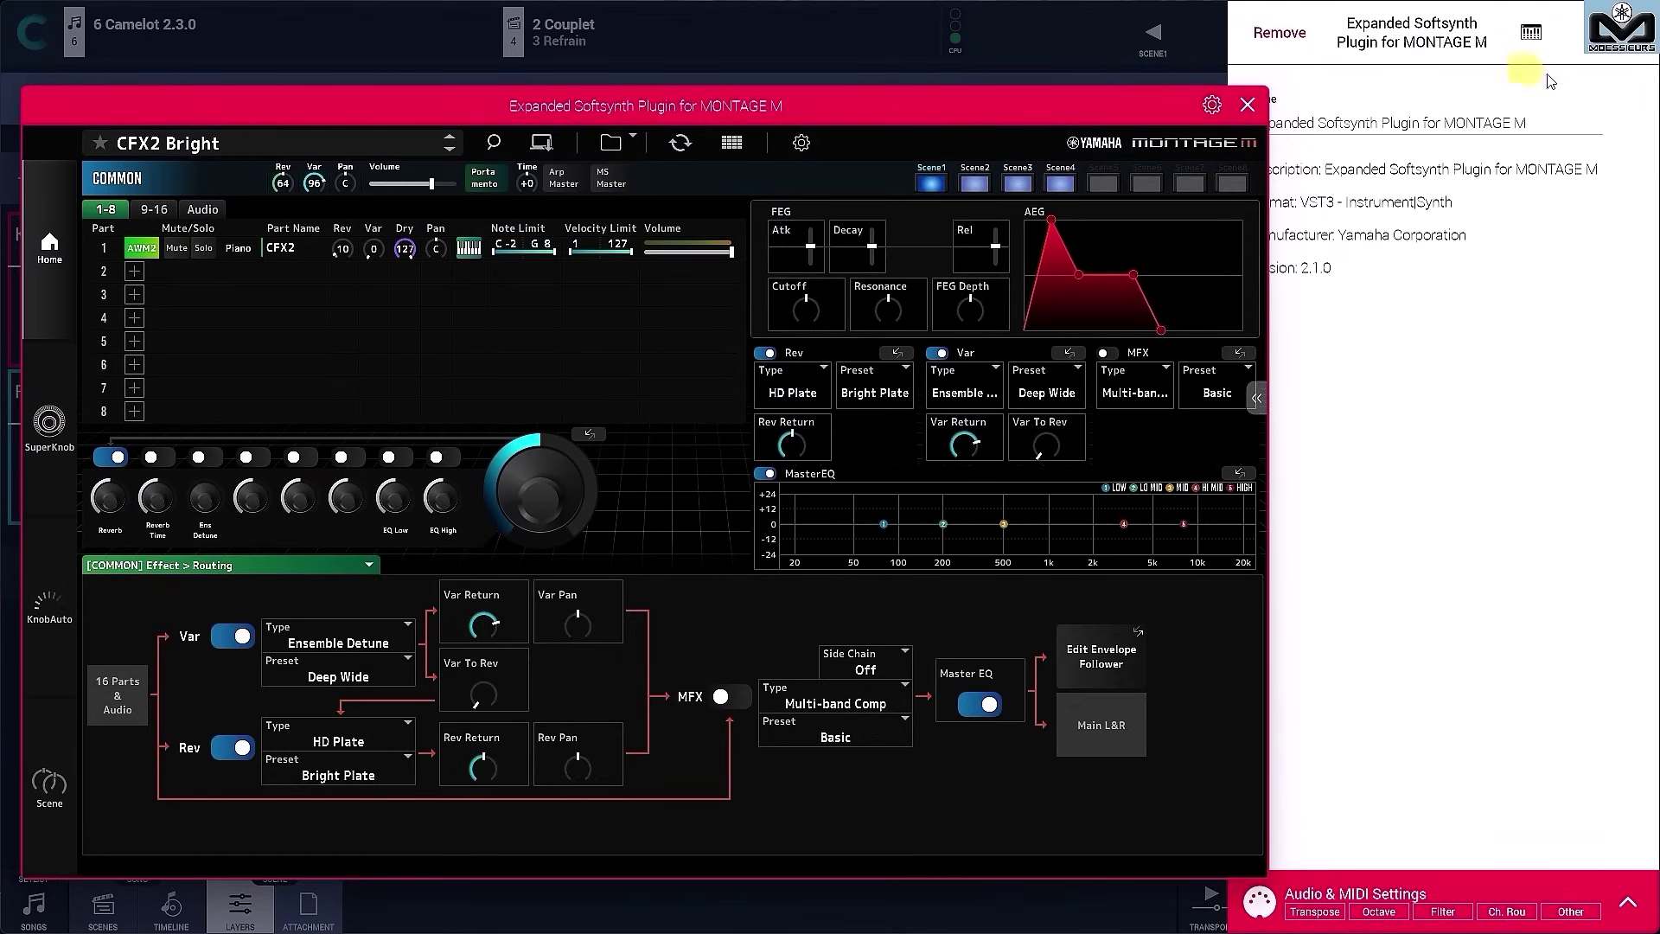
{"action": "left_click", "coordinate": [1609, 67]}
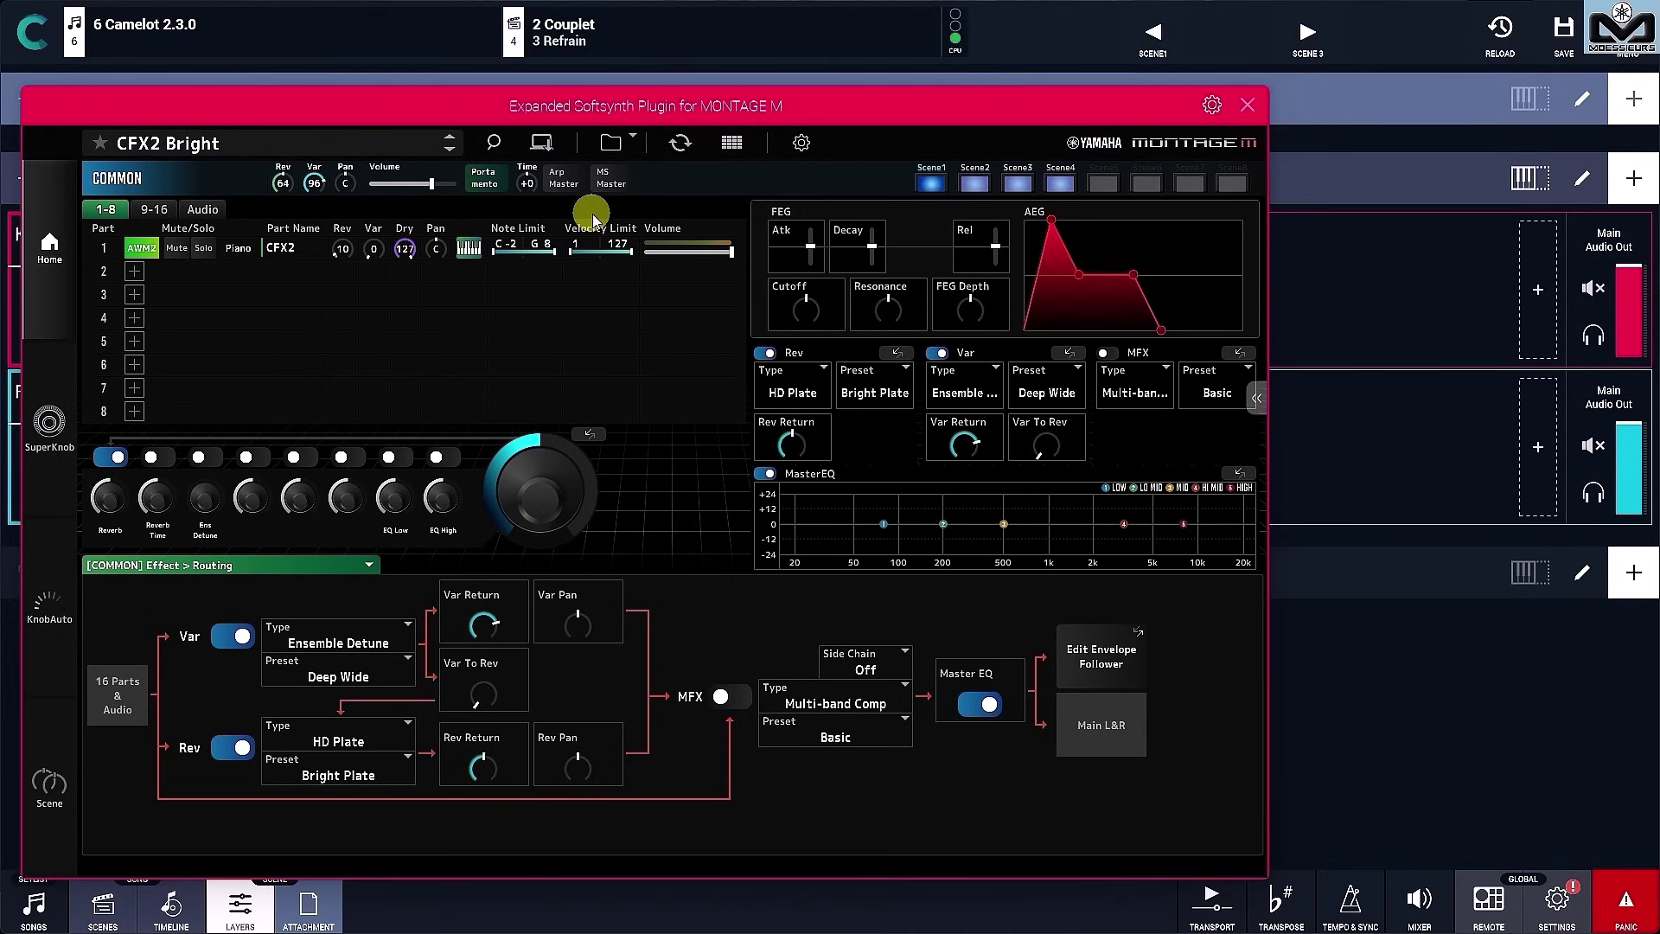
{"action": "left_click", "coordinate": [48, 785]}
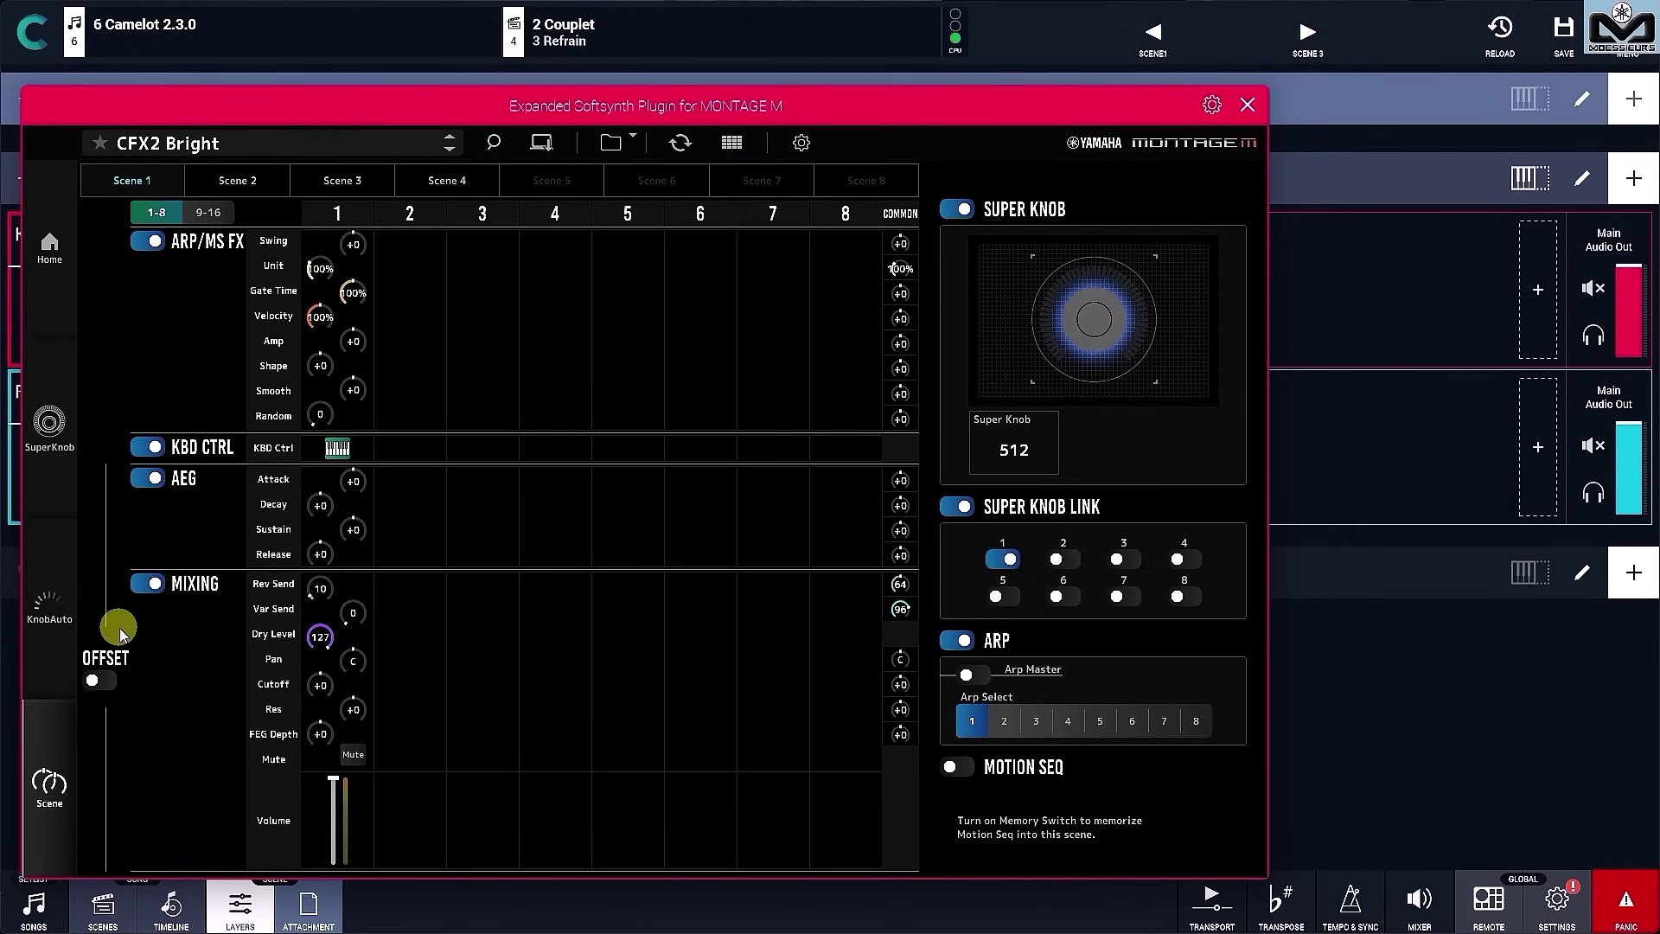
Step: Step two scenes forward and two back, then close the Montage softsynth editor
{"action": "left_click", "coordinate": [1311, 35]}
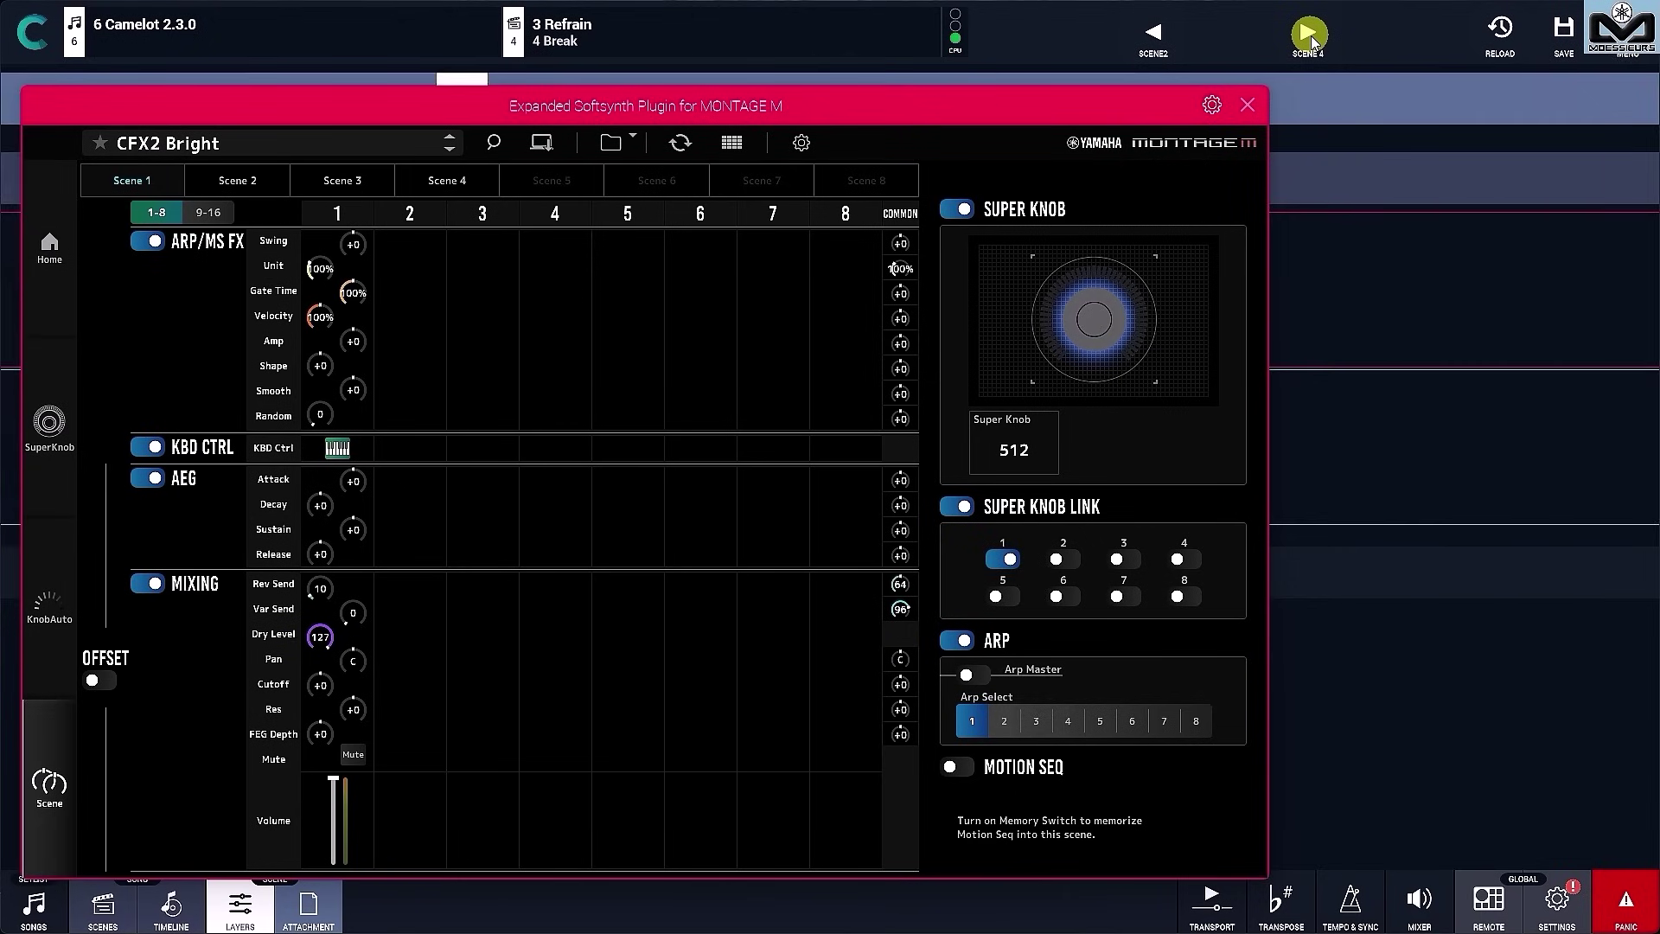
{"action": "left_click", "coordinate": [1311, 35]}
{"action": "left_click", "coordinate": [1167, 37]}
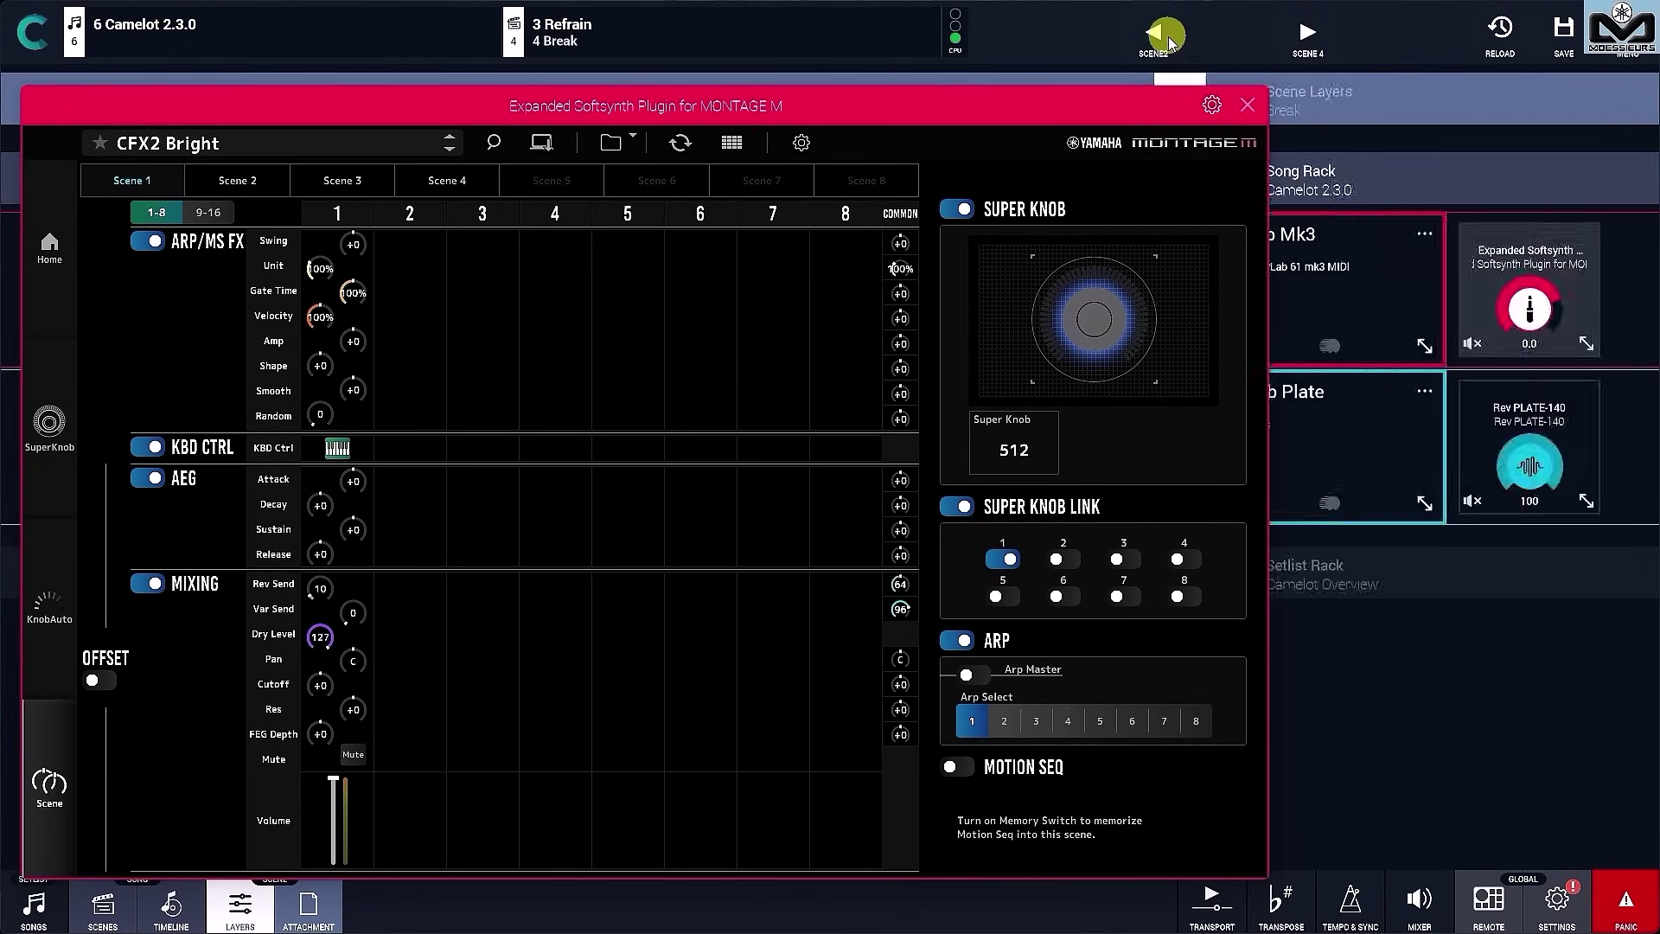
{"action": "left_click", "coordinate": [1167, 36]}
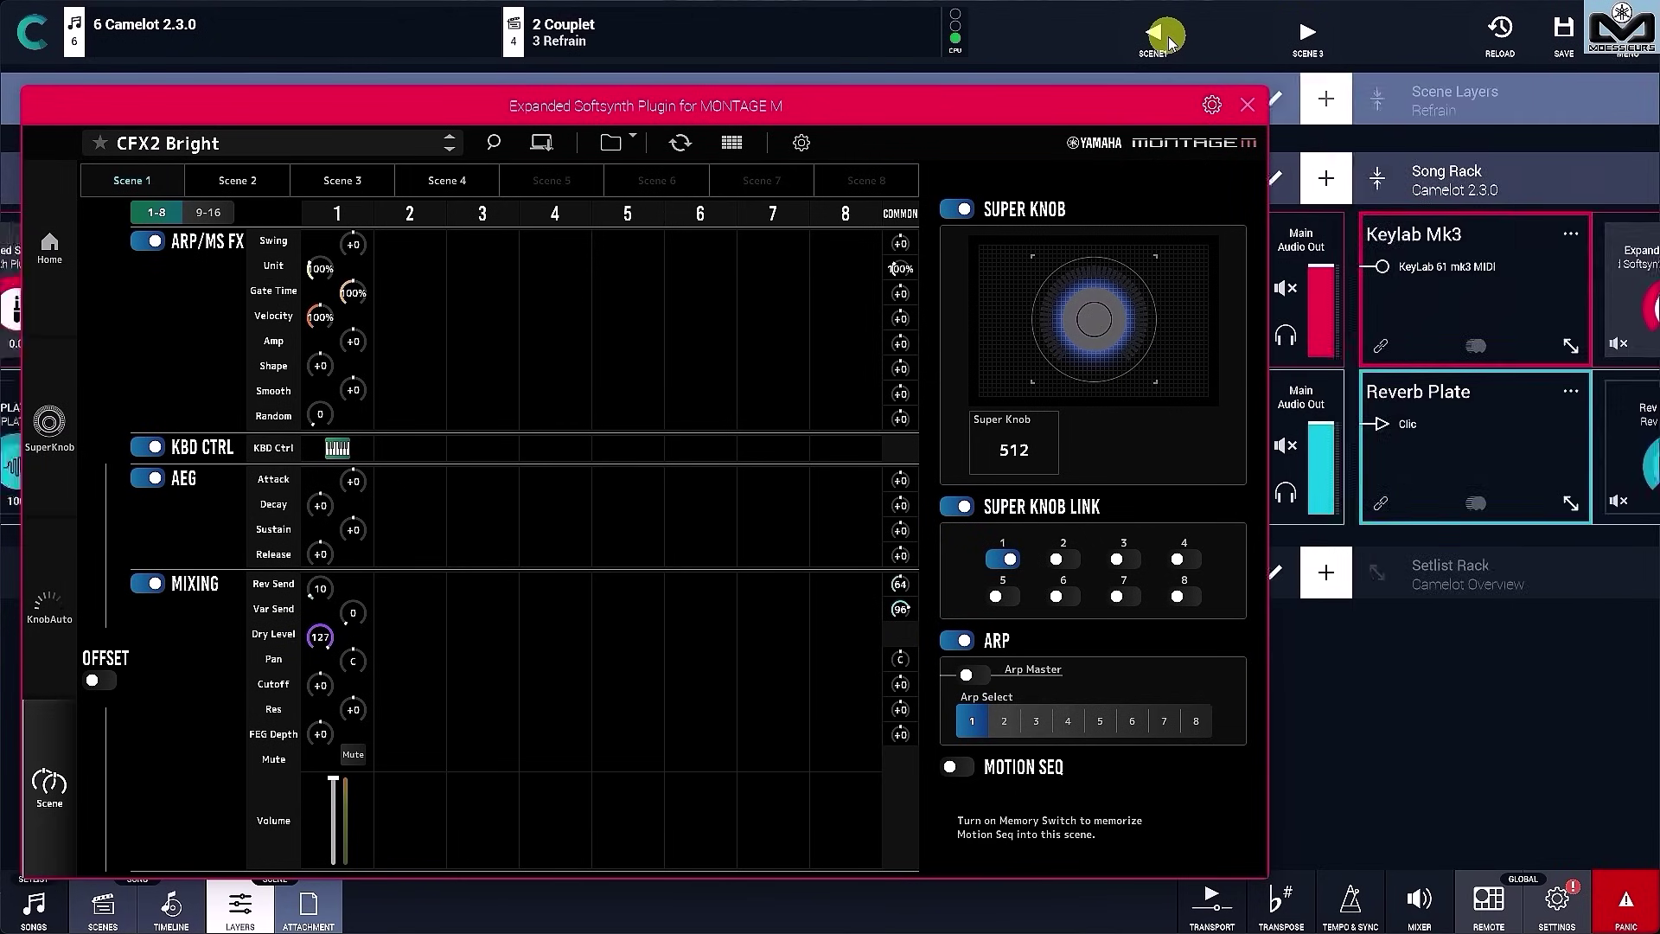
{"action": "left_click", "coordinate": [1252, 108]}
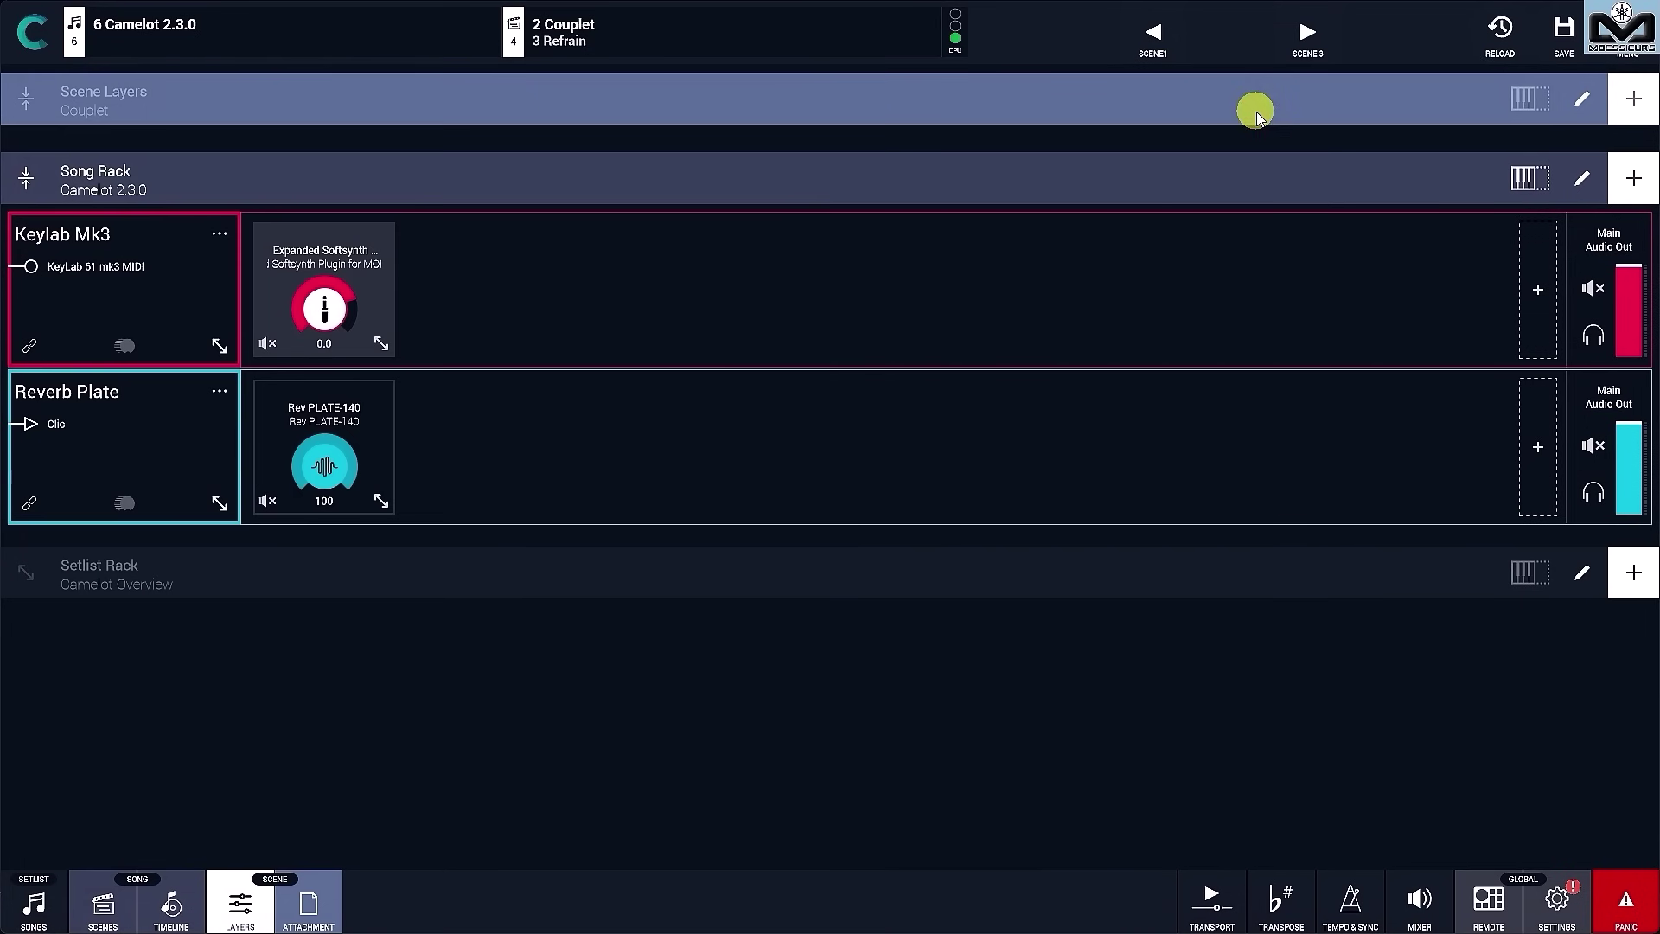
{"action": "left_click", "coordinate": [348, 421]}
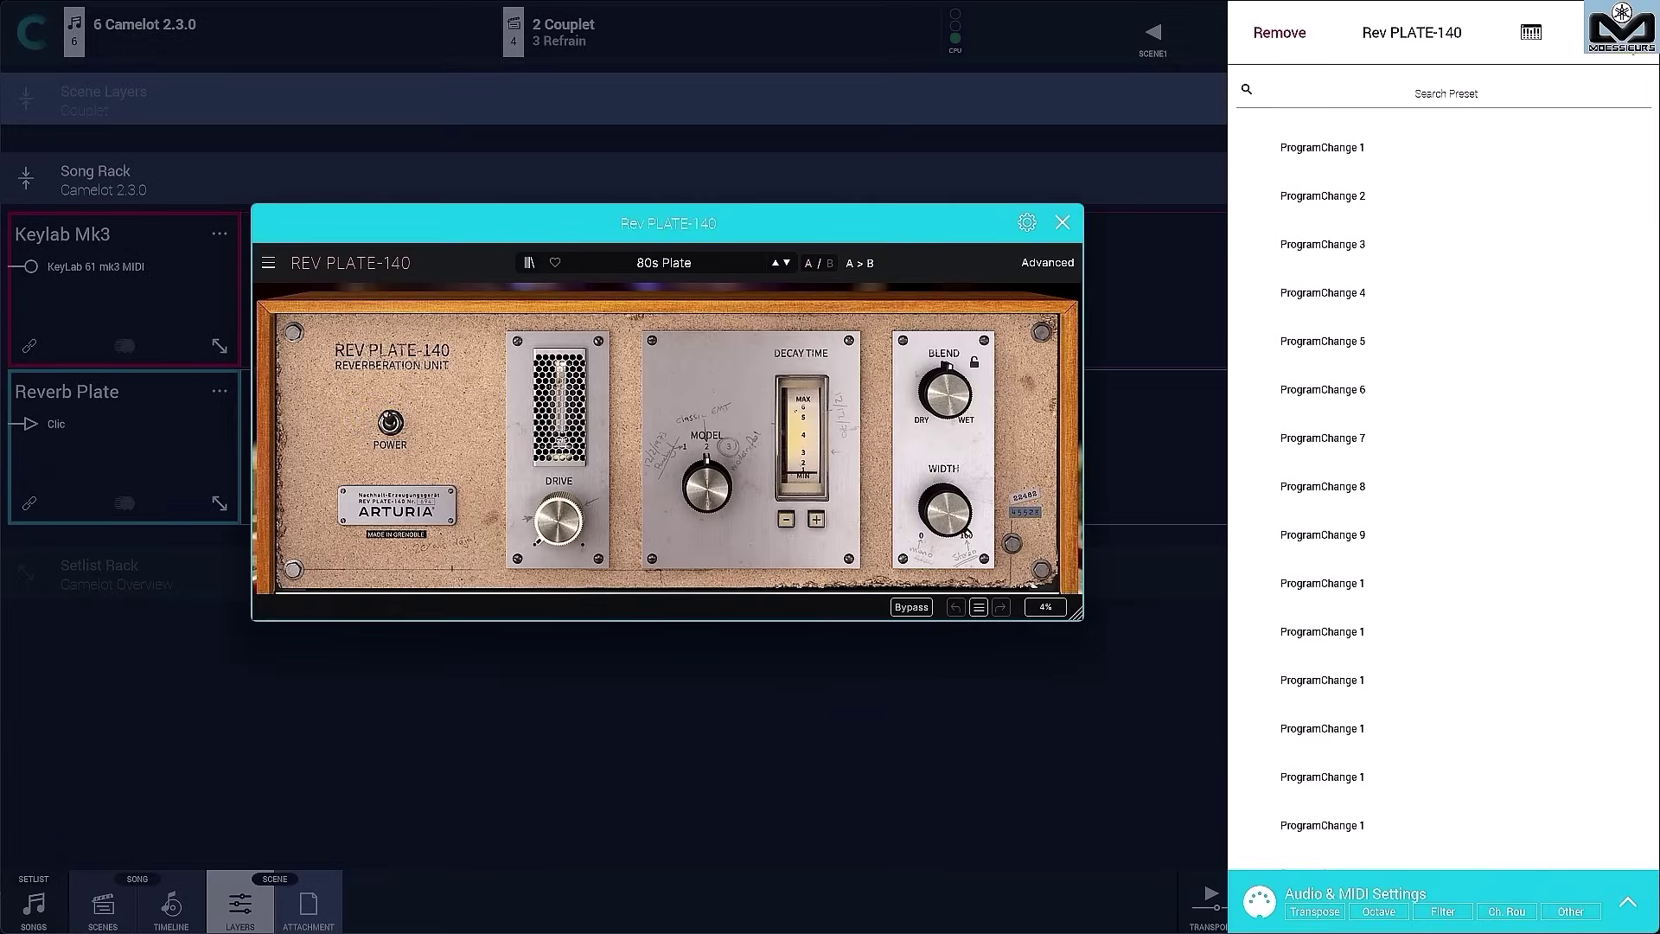
{"action": "left_click", "coordinate": [1524, 31]}
{"action": "left_click_drag", "start_coordinate": [519, 222], "coordinate": [514, 398]}
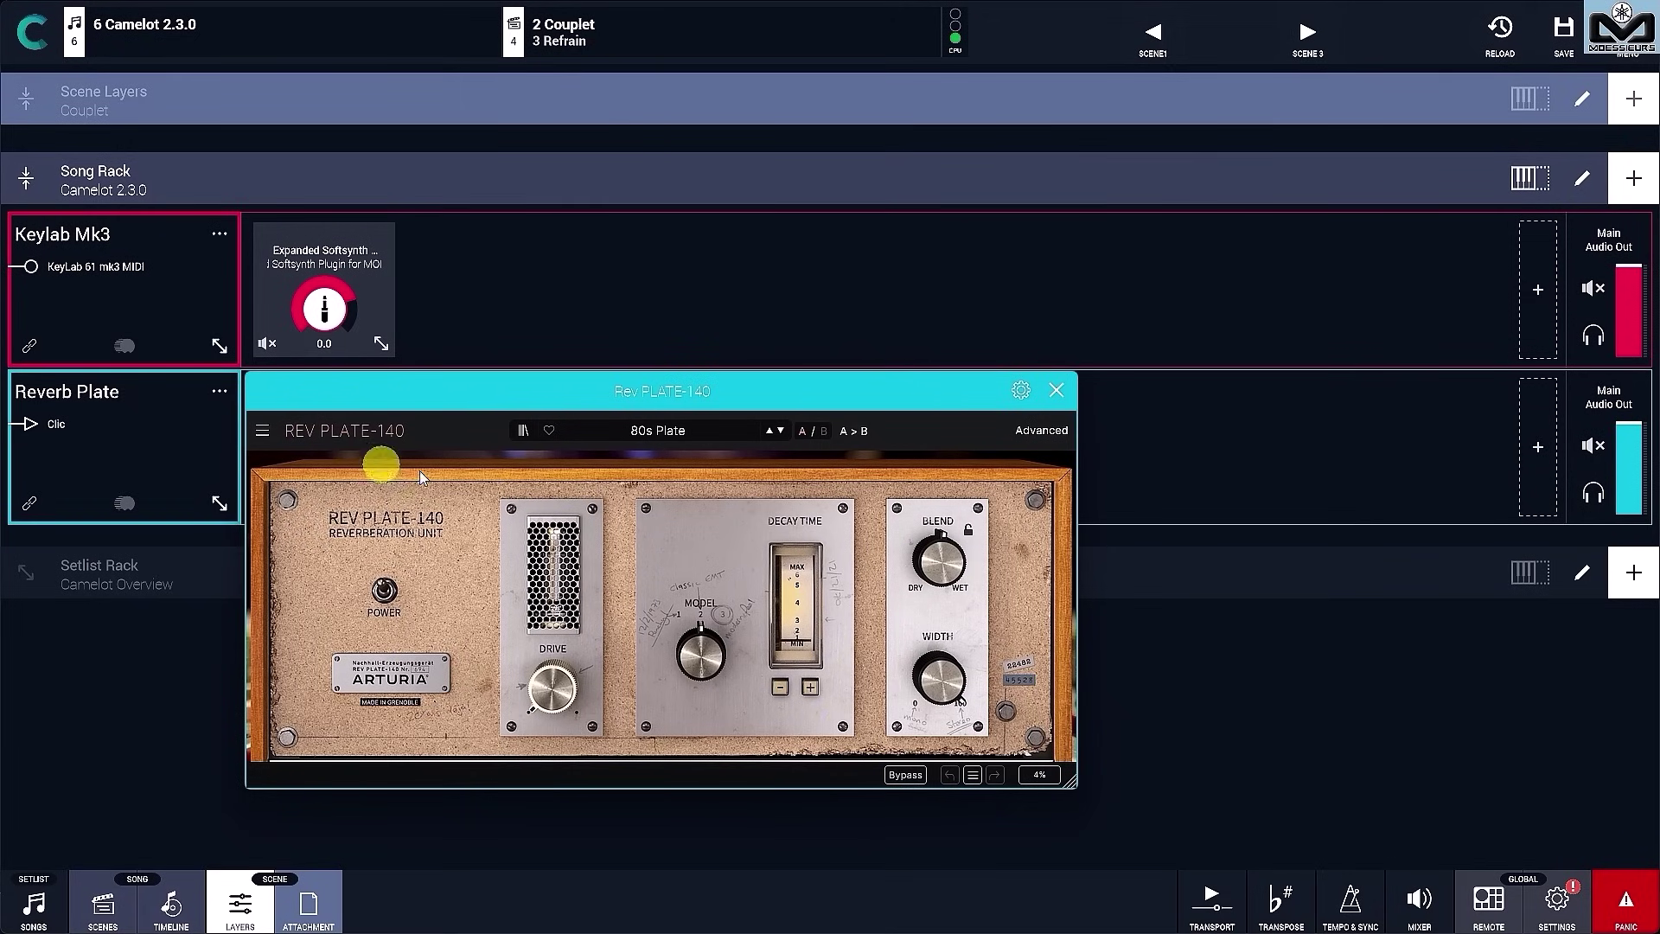
{"action": "left_click", "coordinate": [1058, 390]}
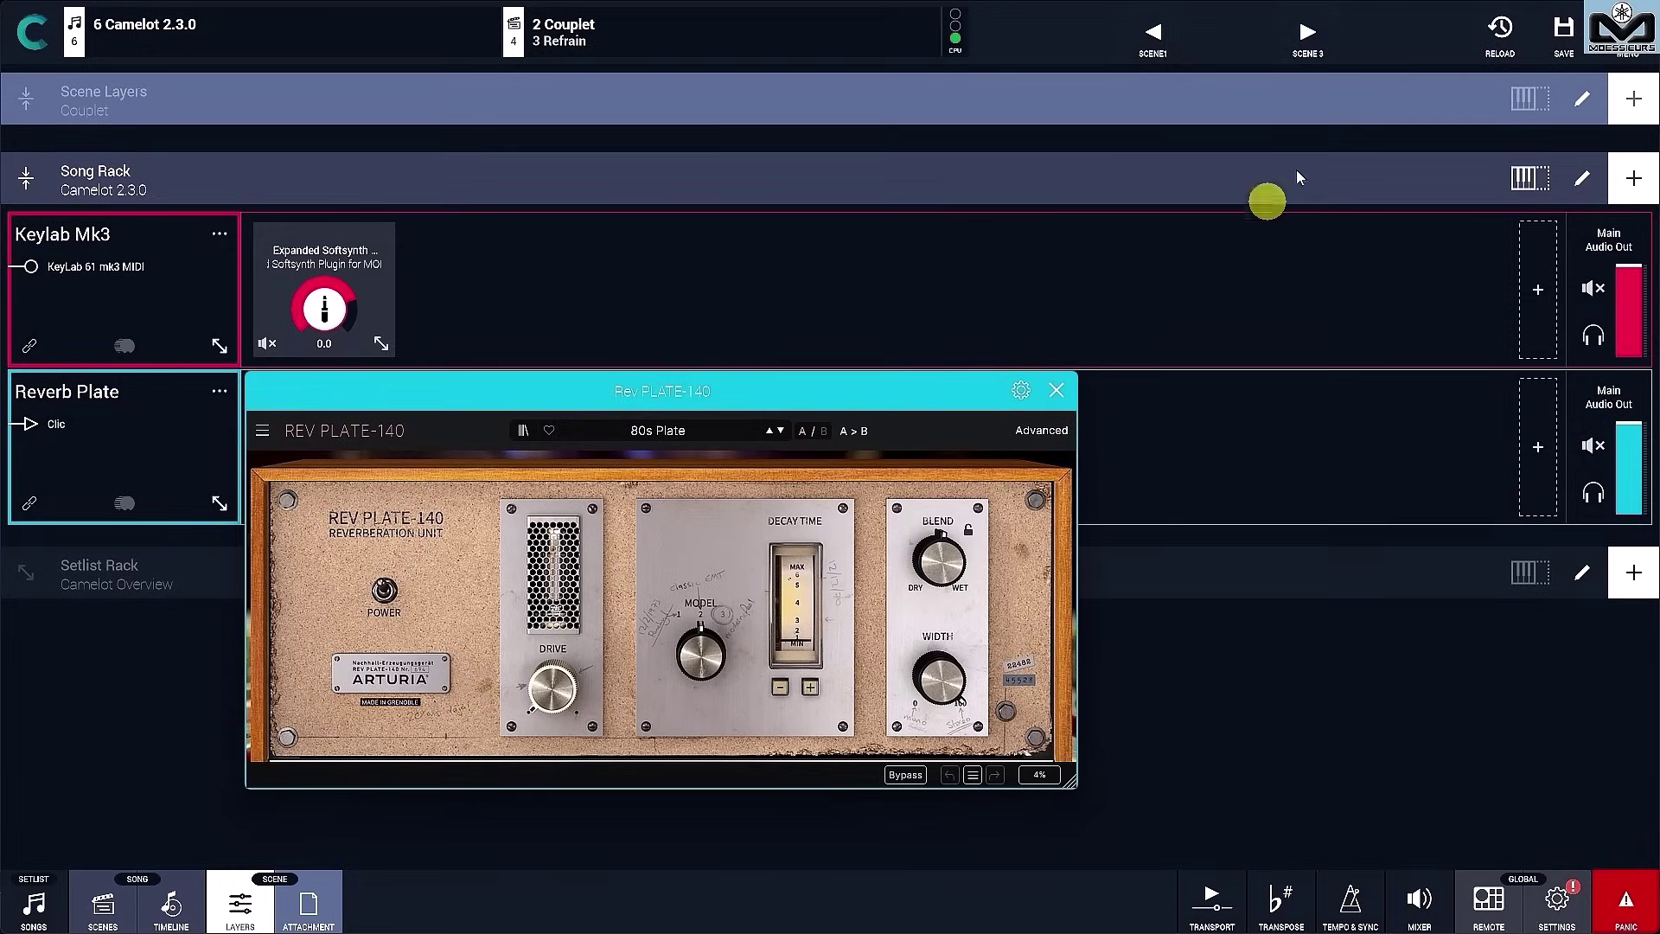
{"action": "left_click", "coordinate": [1308, 37]}
{"action": "left_click", "coordinate": [1152, 34]}
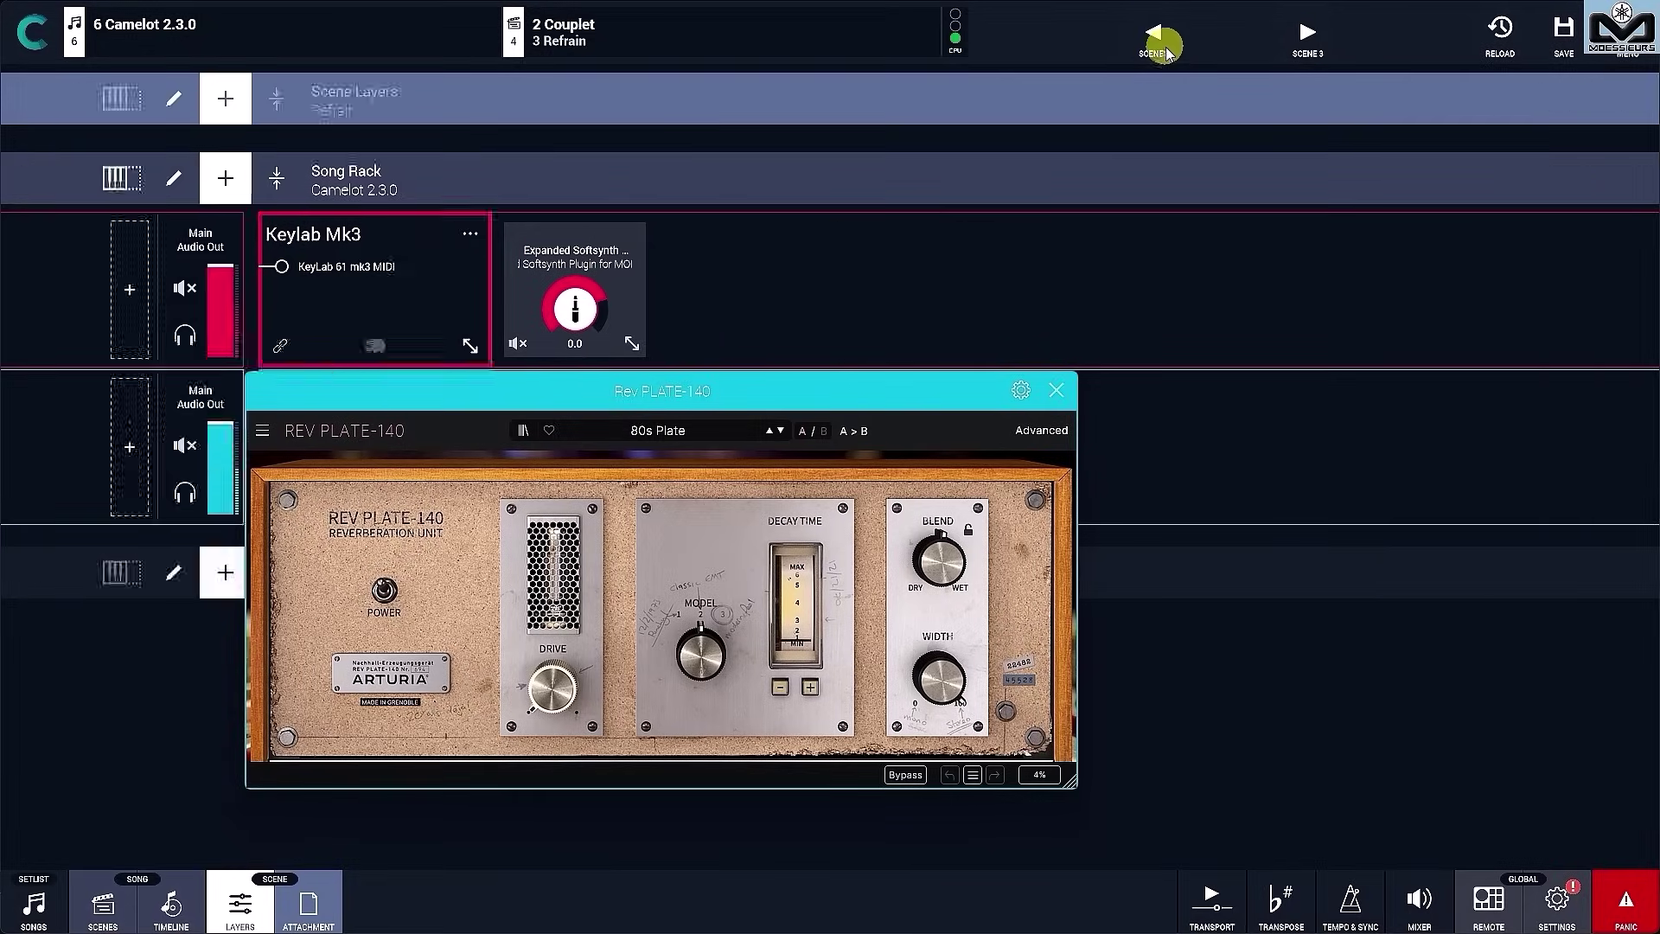
{"action": "left_click", "coordinate": [1058, 393]}
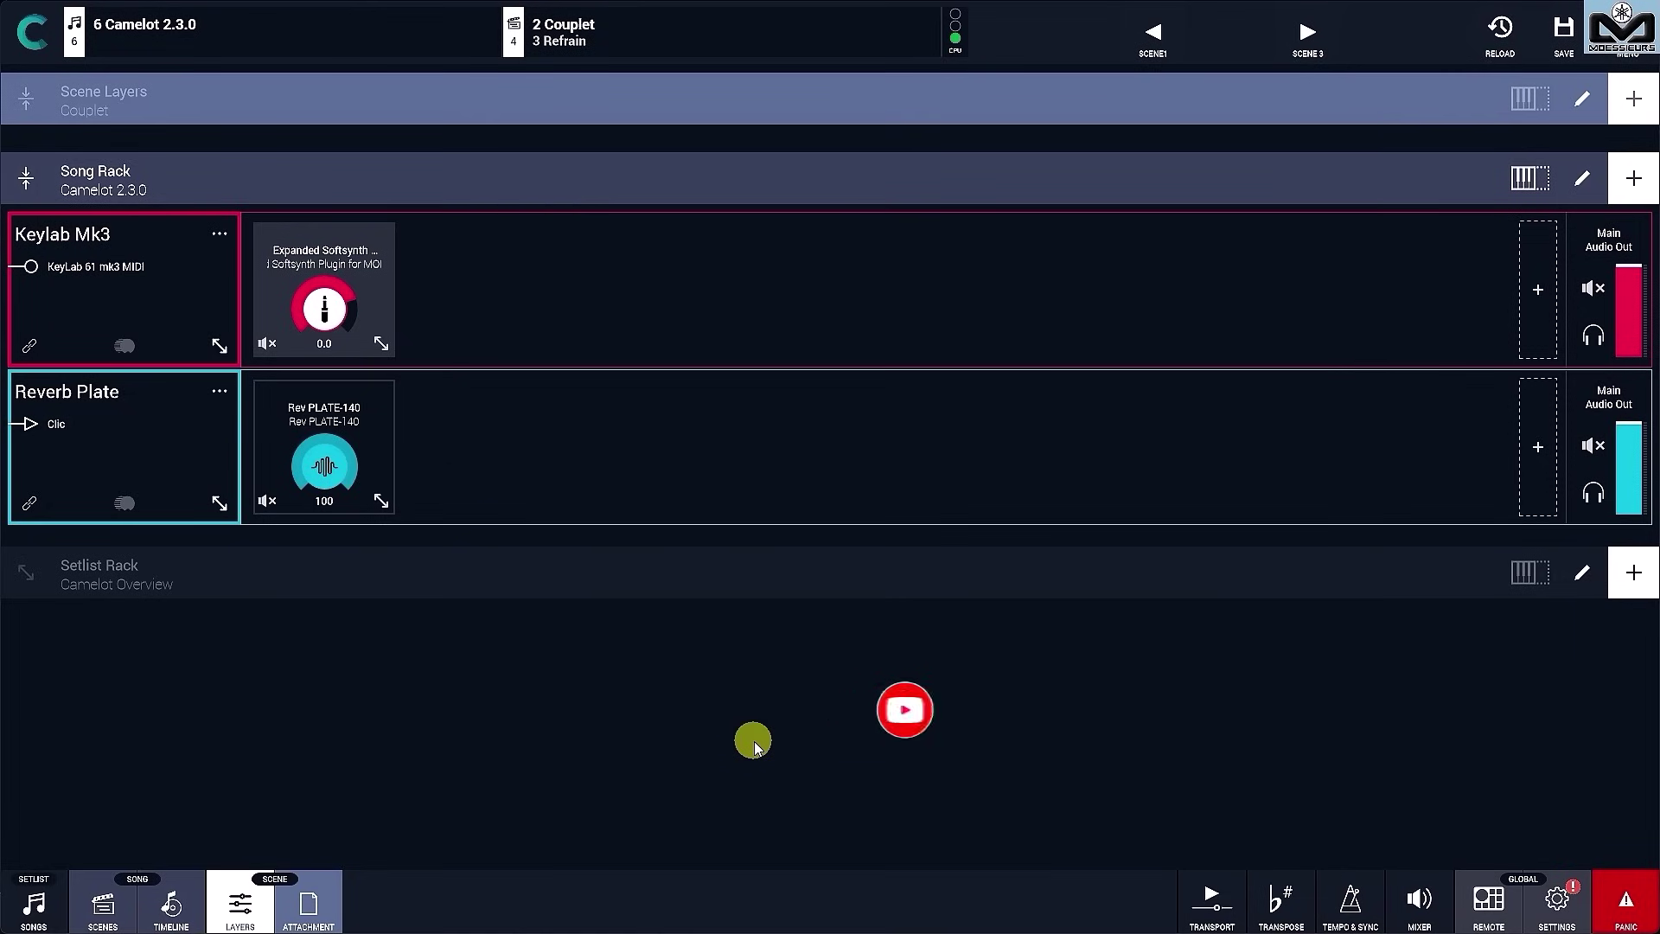
Step: Show the song's notes attachment full screen and preview its Song List and Scene List popups
{"action": "left_click", "coordinate": [309, 908]}
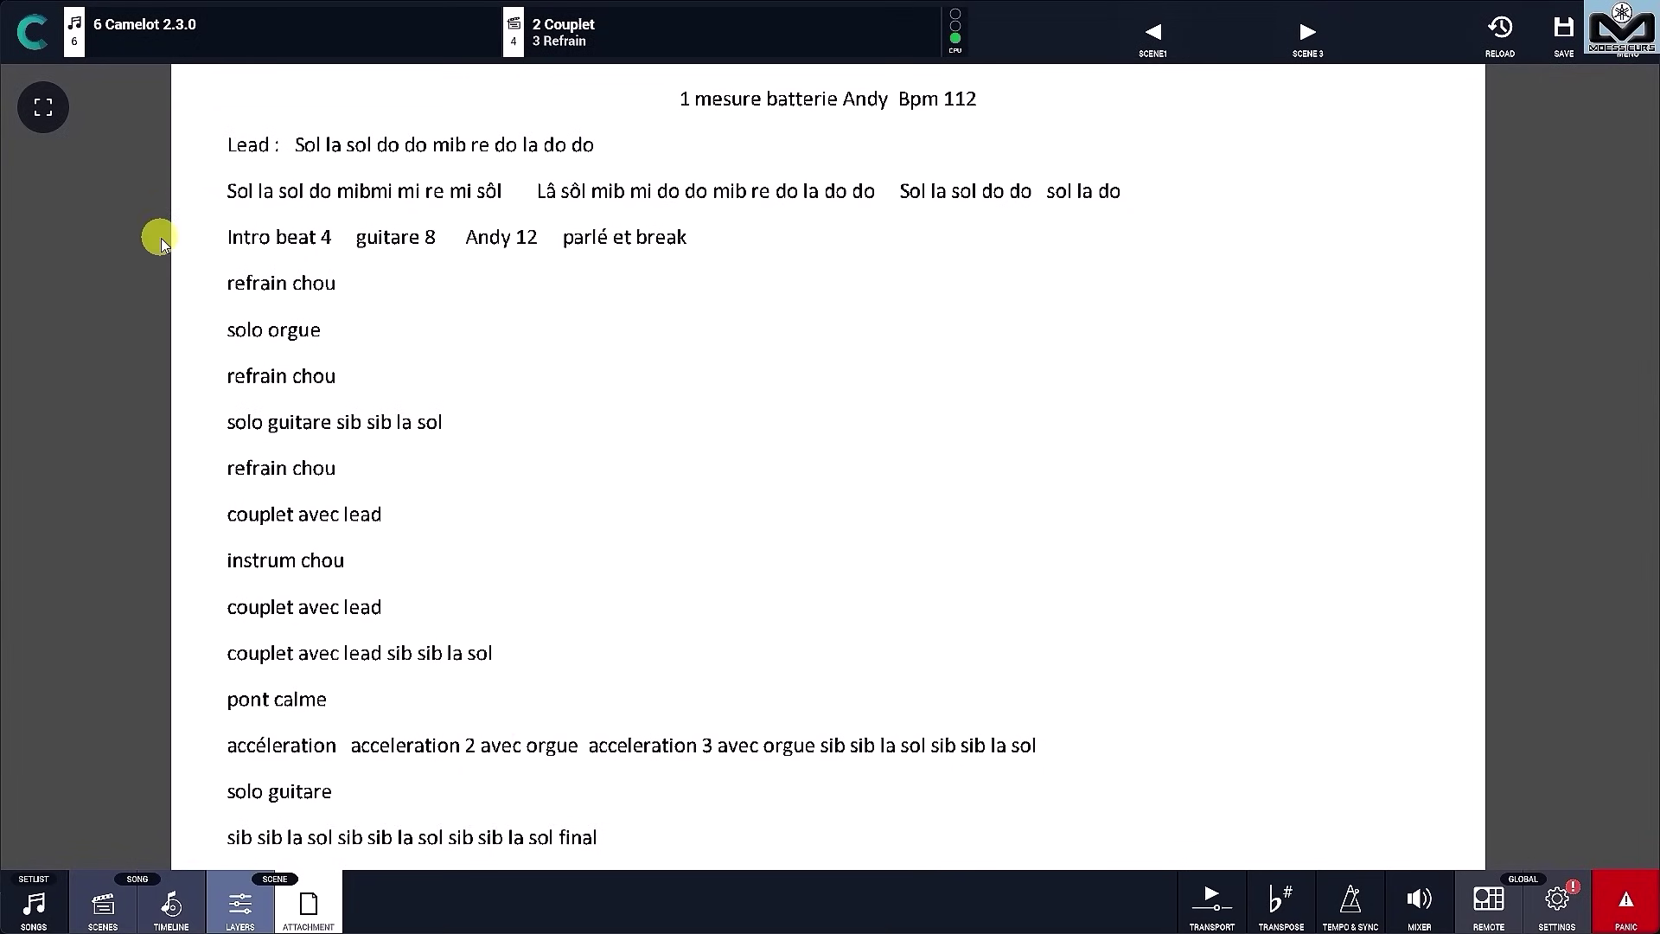
{"action": "left_click", "coordinate": [39, 110]}
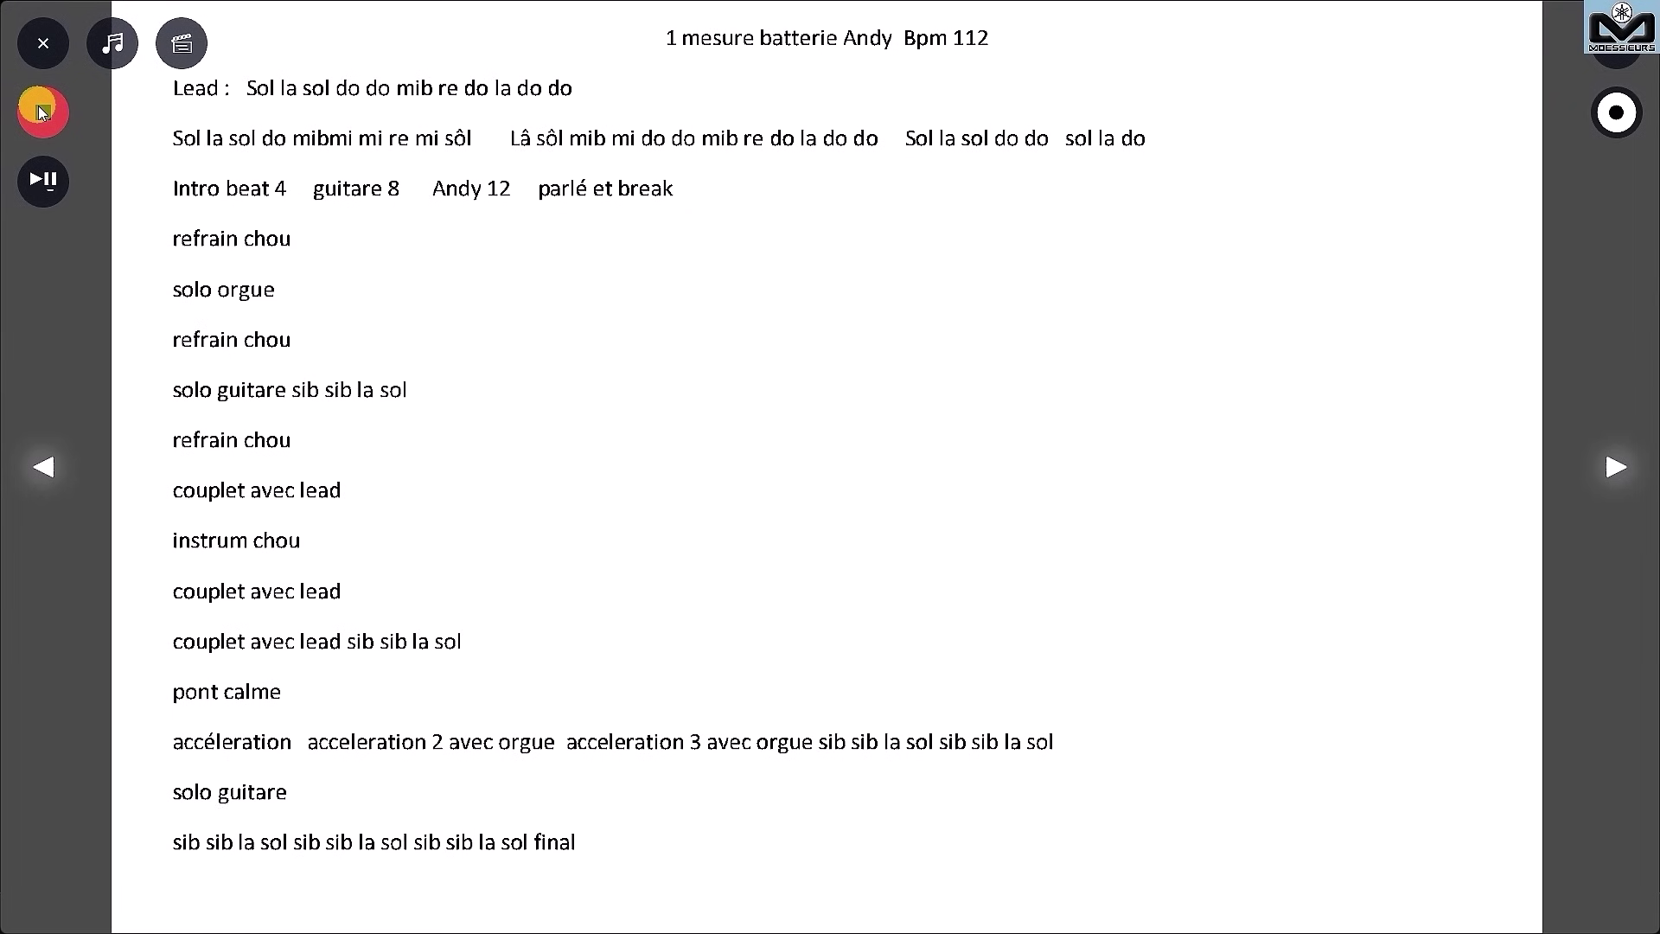
{"action": "left_click", "coordinate": [106, 51]}
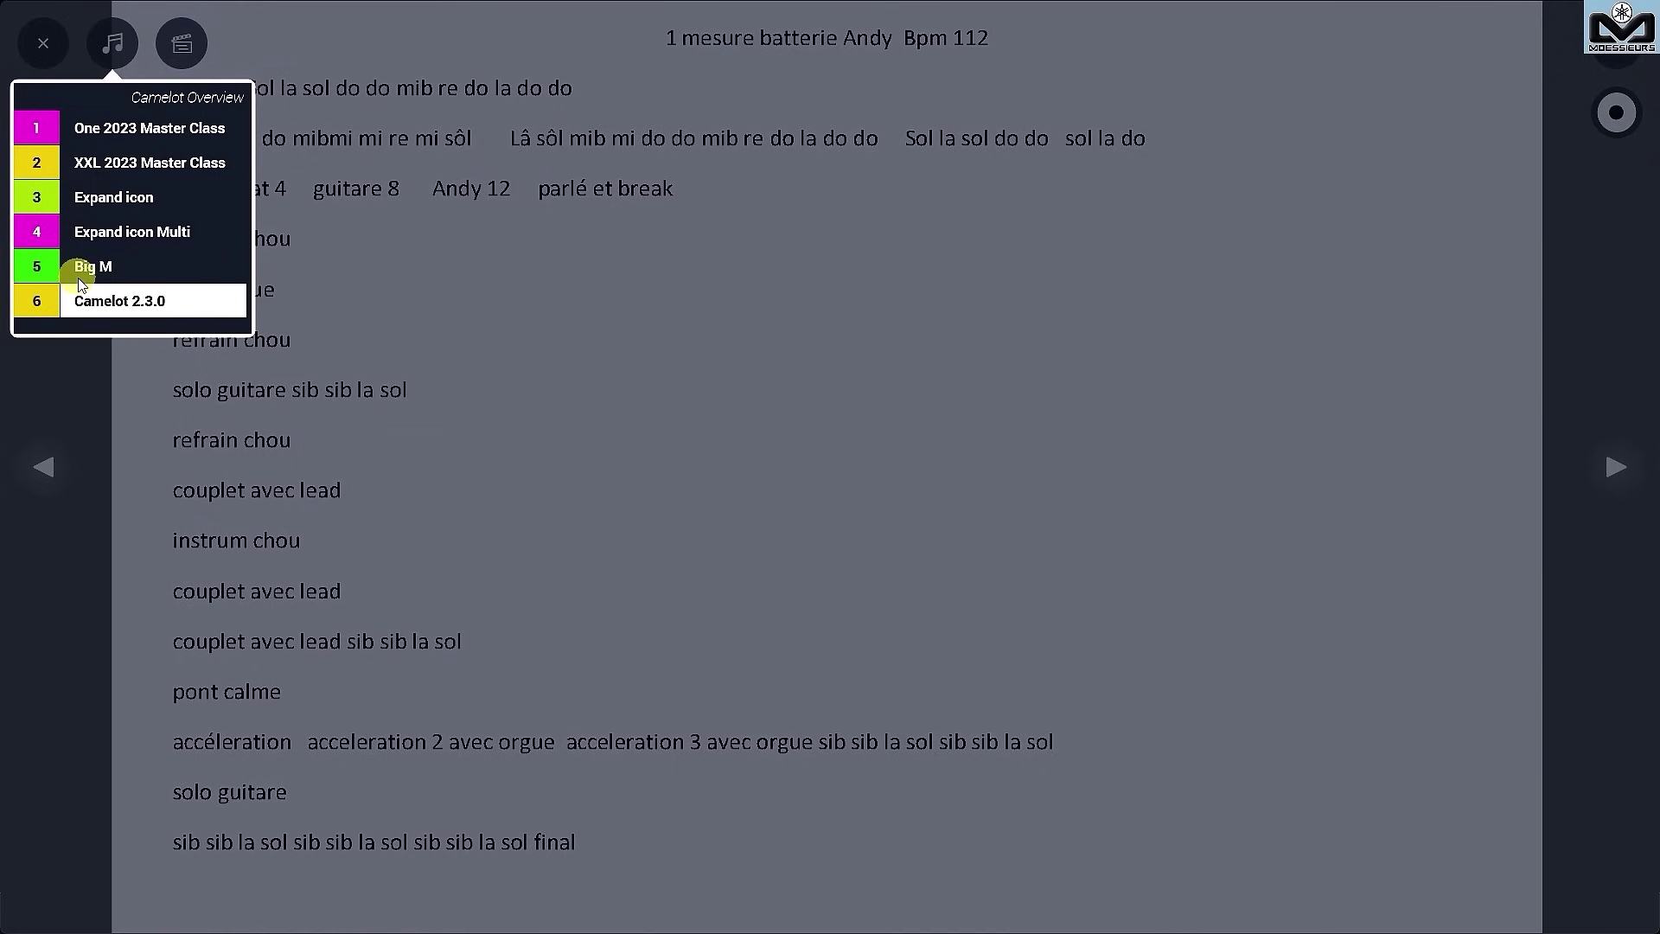
{"action": "left_click", "coordinate": [194, 53]}
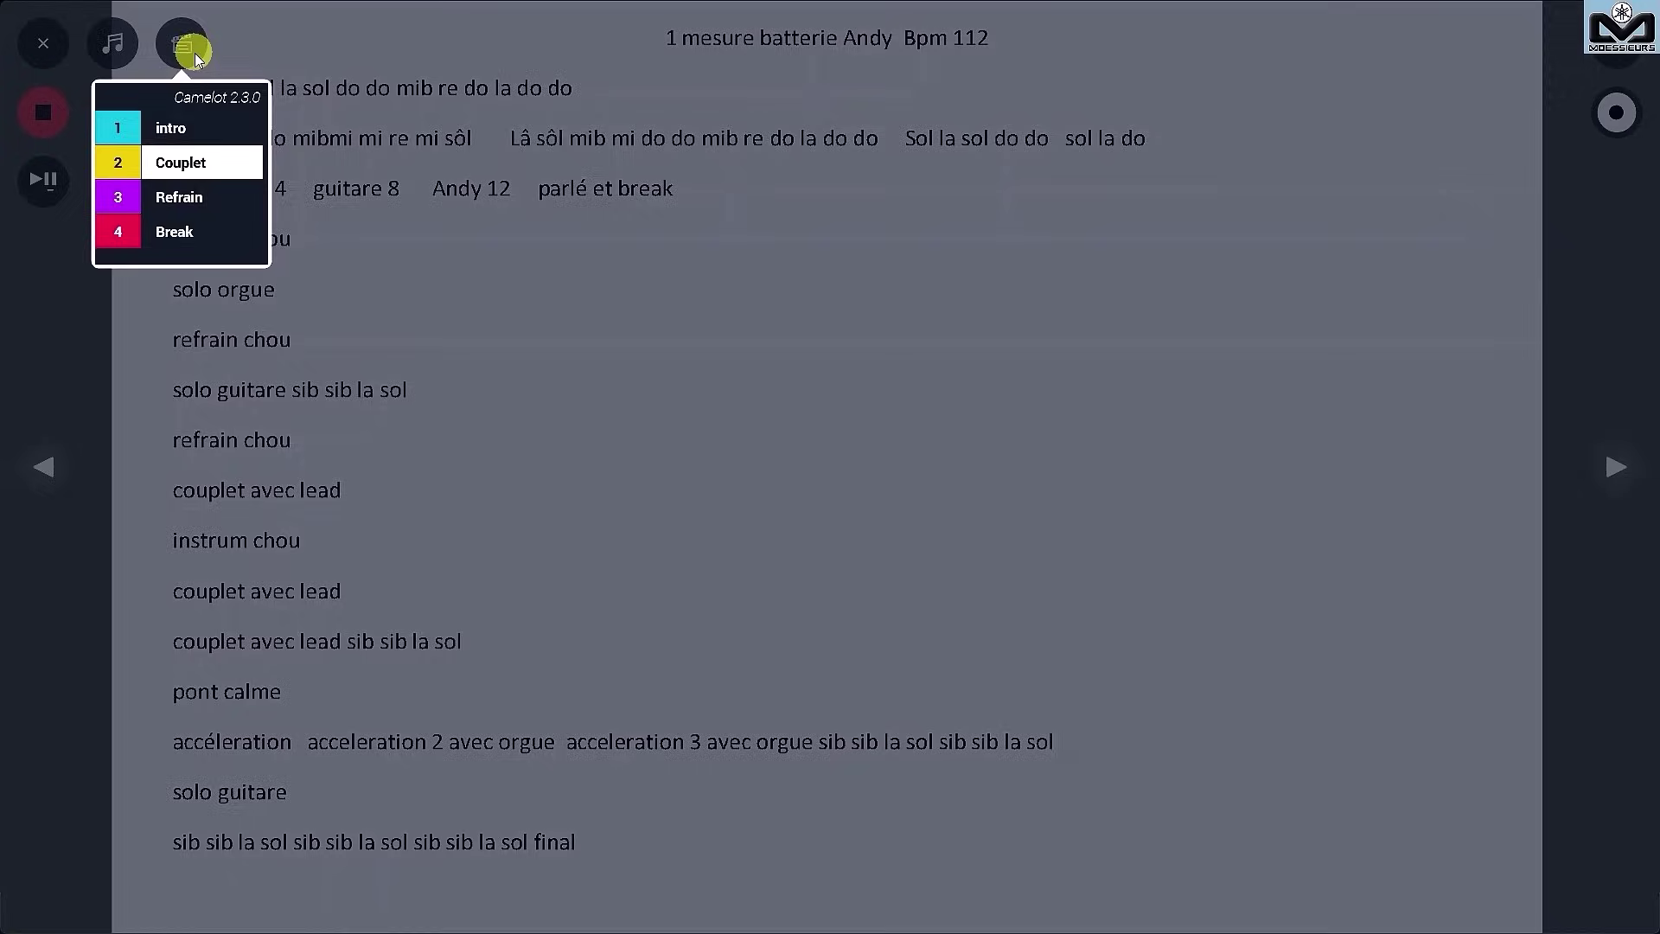
{"action": "left_click", "coordinate": [622, 139]}
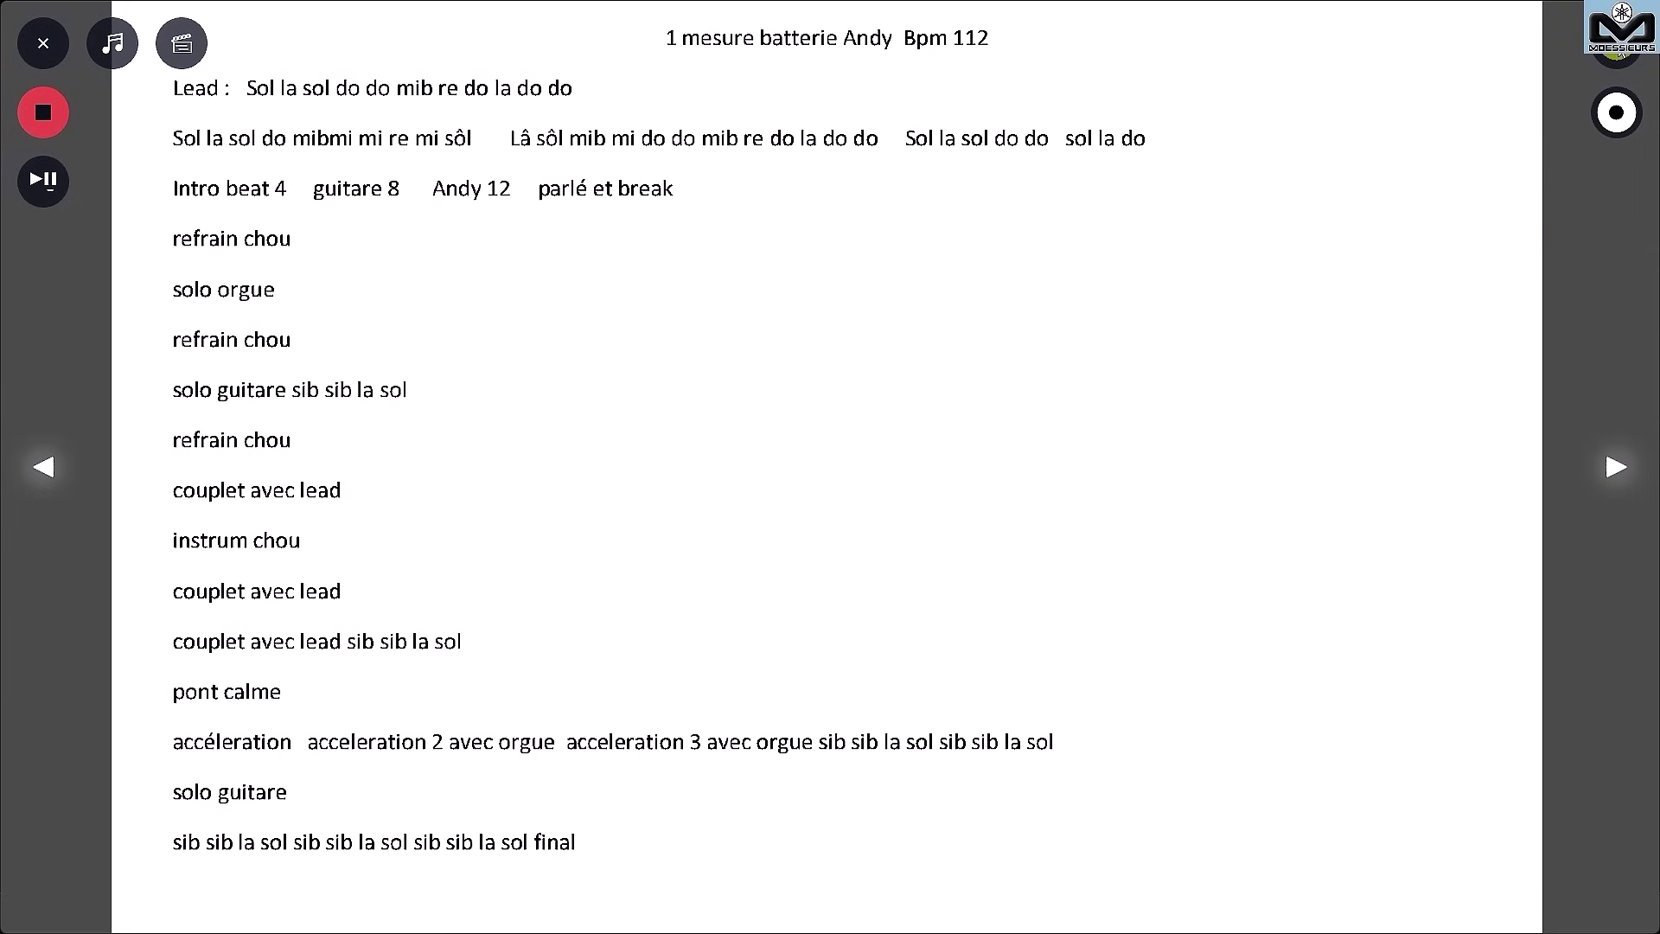
Step: In On Screen Controls, switch Scene List and Transport off and toggle Day/Night
{"action": "left_click", "coordinate": [1618, 39]}
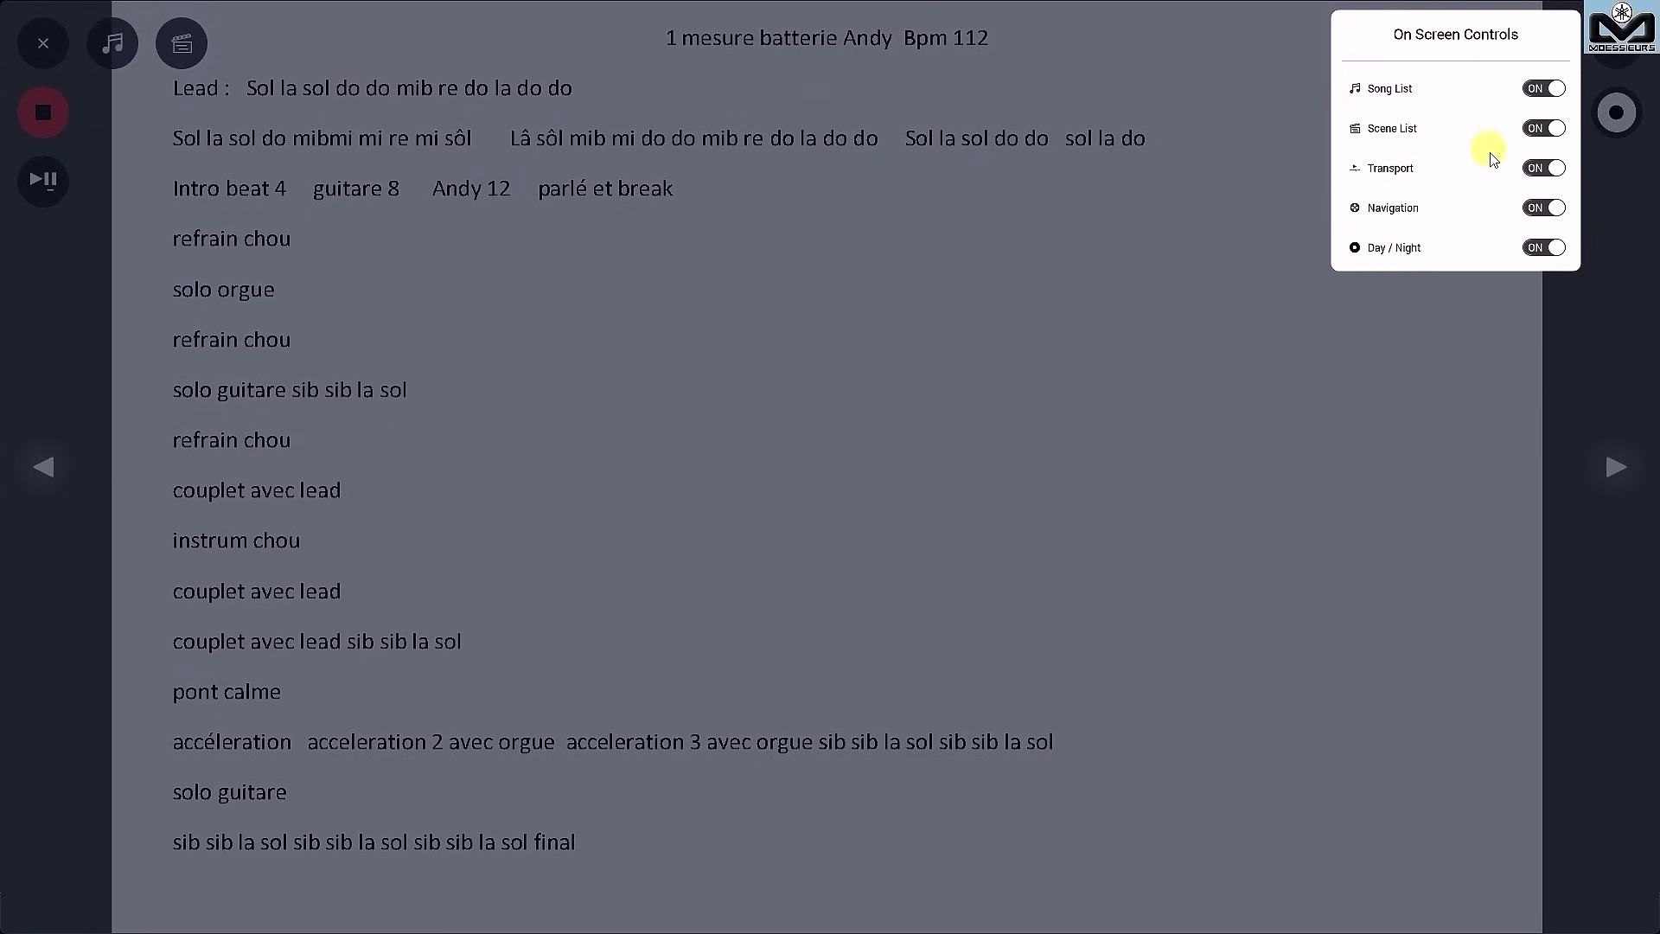
{"action": "left_click", "coordinate": [1539, 129]}
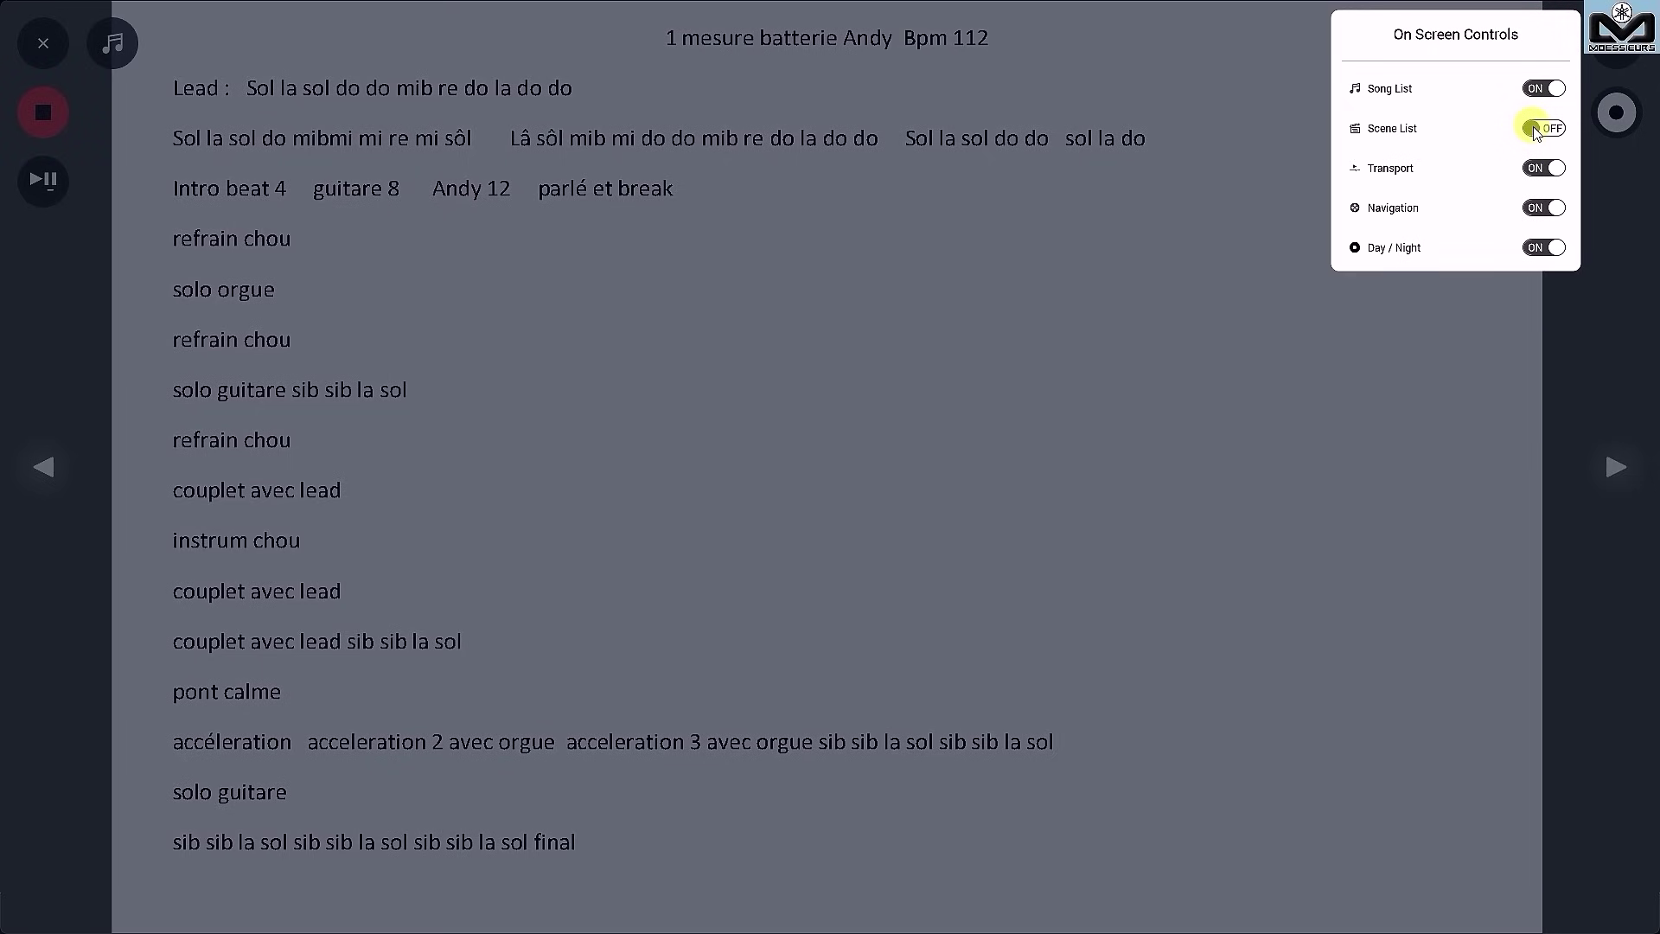
{"action": "left_click", "coordinate": [1543, 171]}
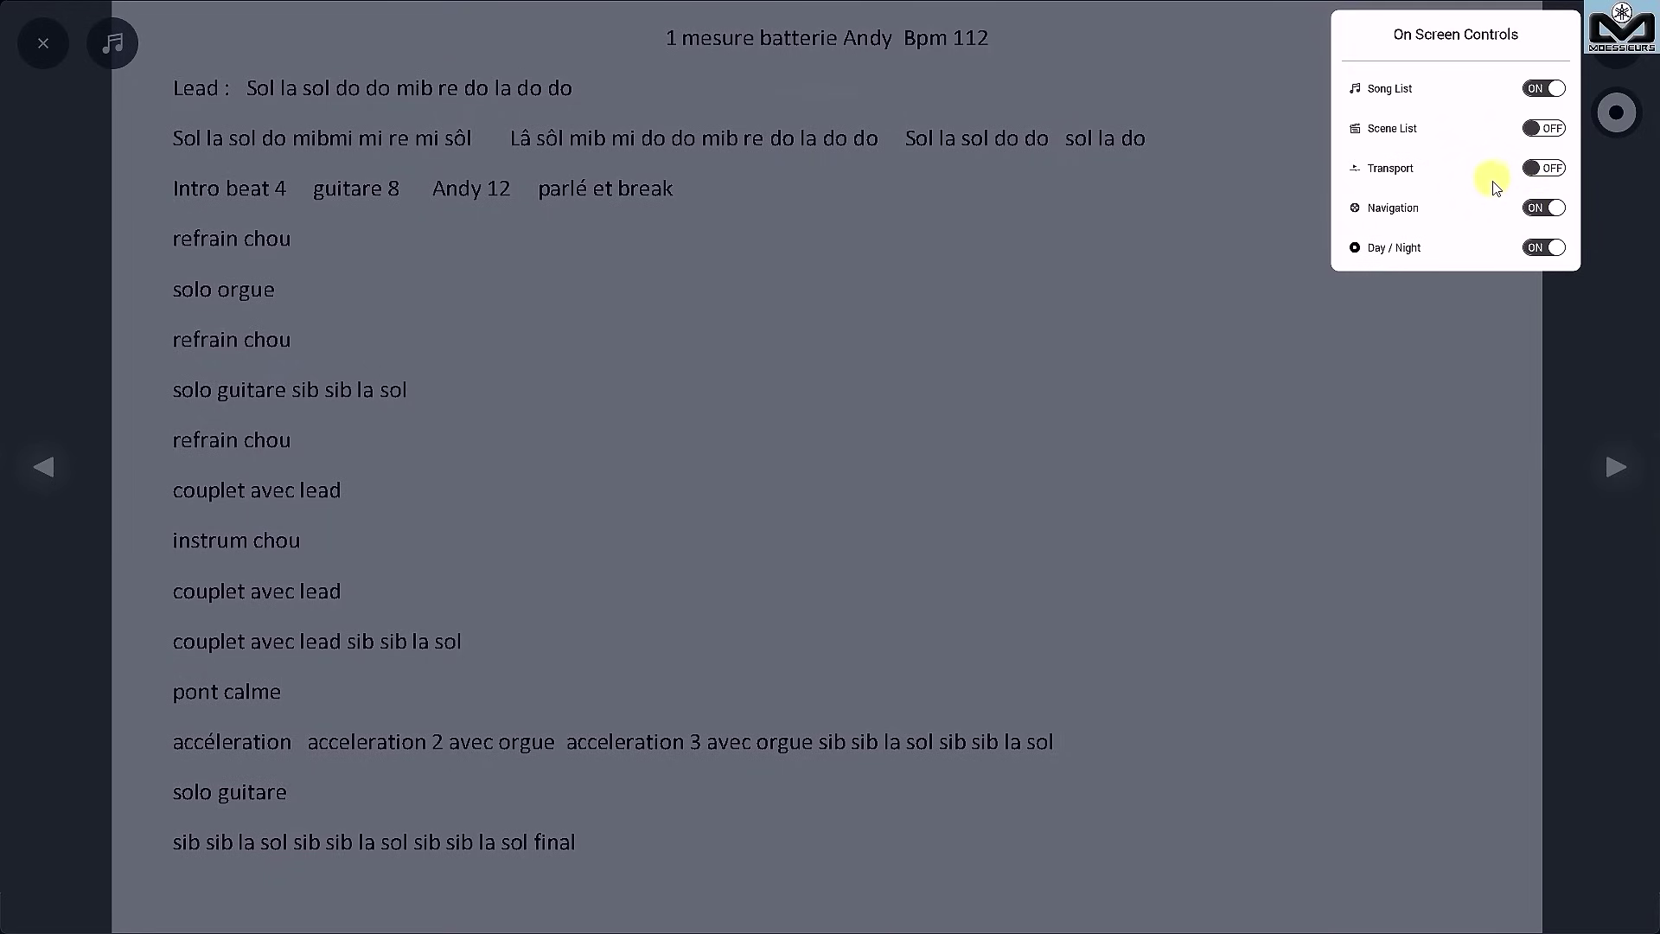
{"action": "left_click", "coordinate": [1519, 213]}
{"action": "left_click", "coordinate": [1550, 248]}
{"action": "left_click", "coordinate": [1488, 364]}
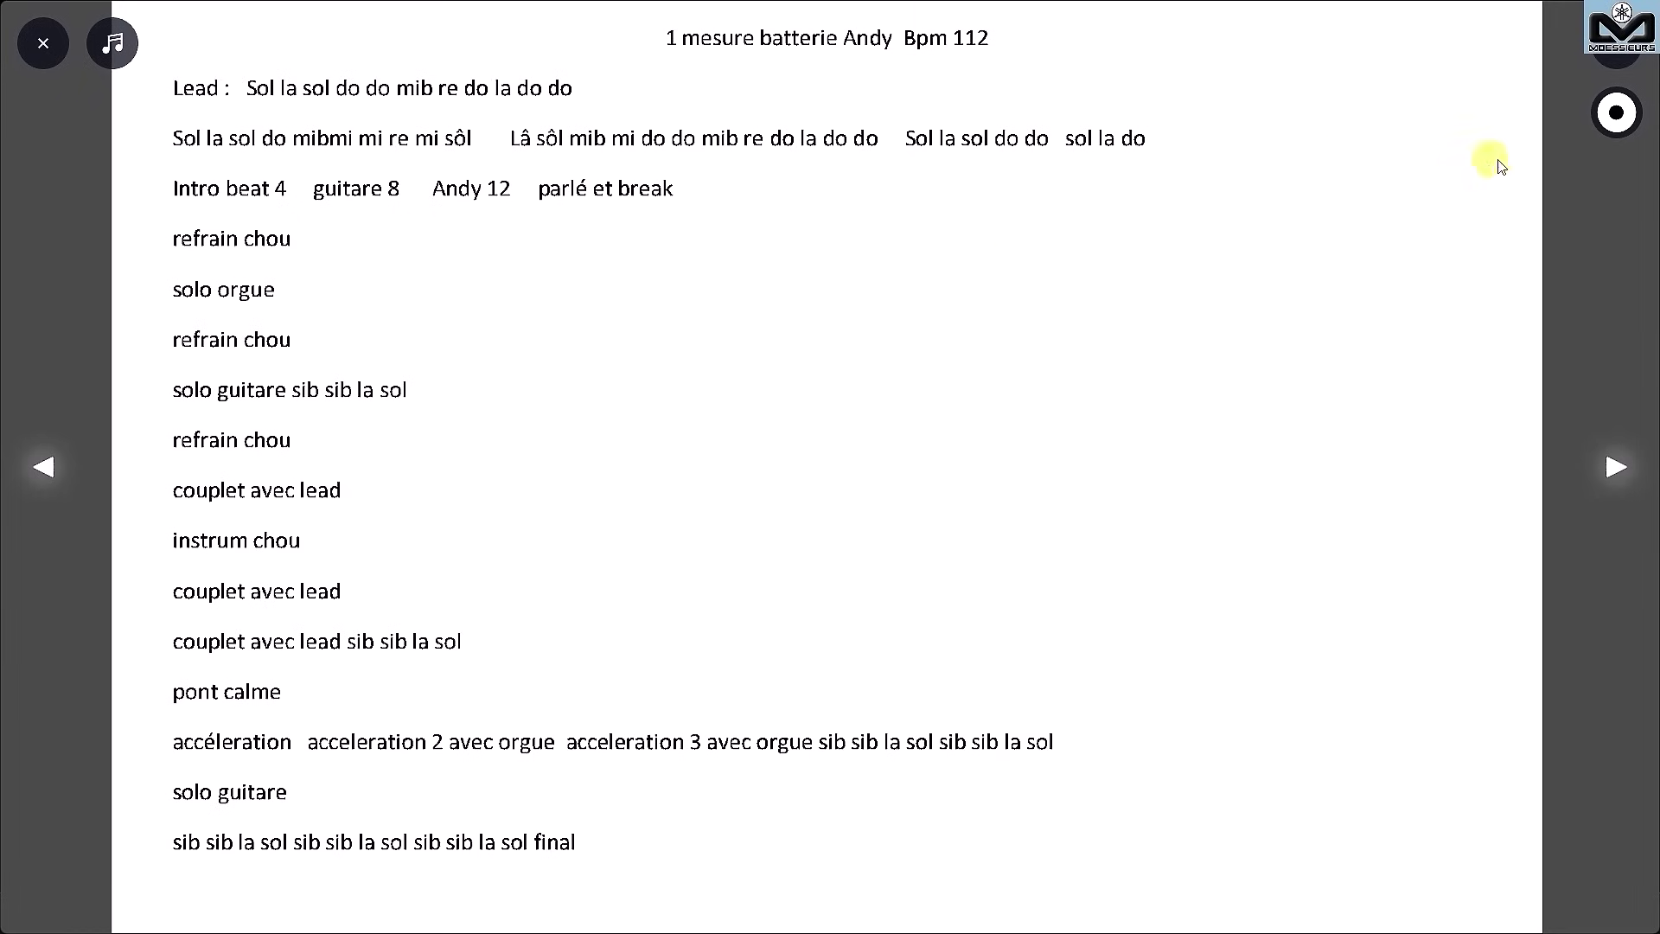
Step: Switch the notes to night mode, page back and forward, then exit full screen
{"action": "left_click", "coordinate": [1618, 117]}
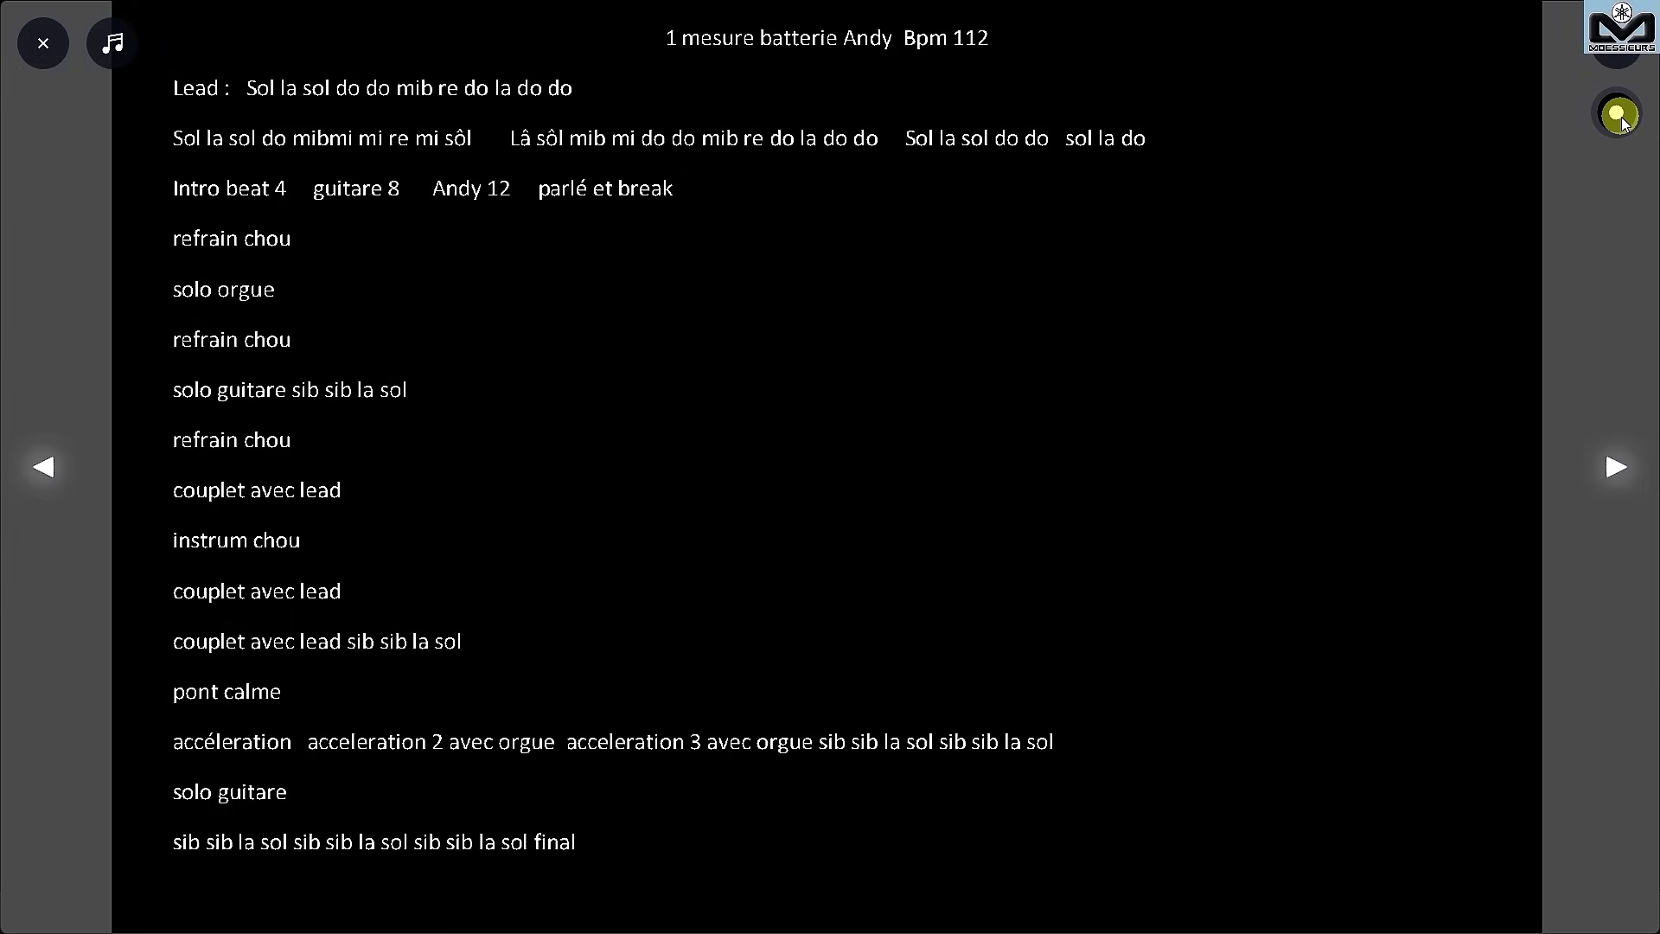
{"action": "left_click", "coordinate": [46, 467]}
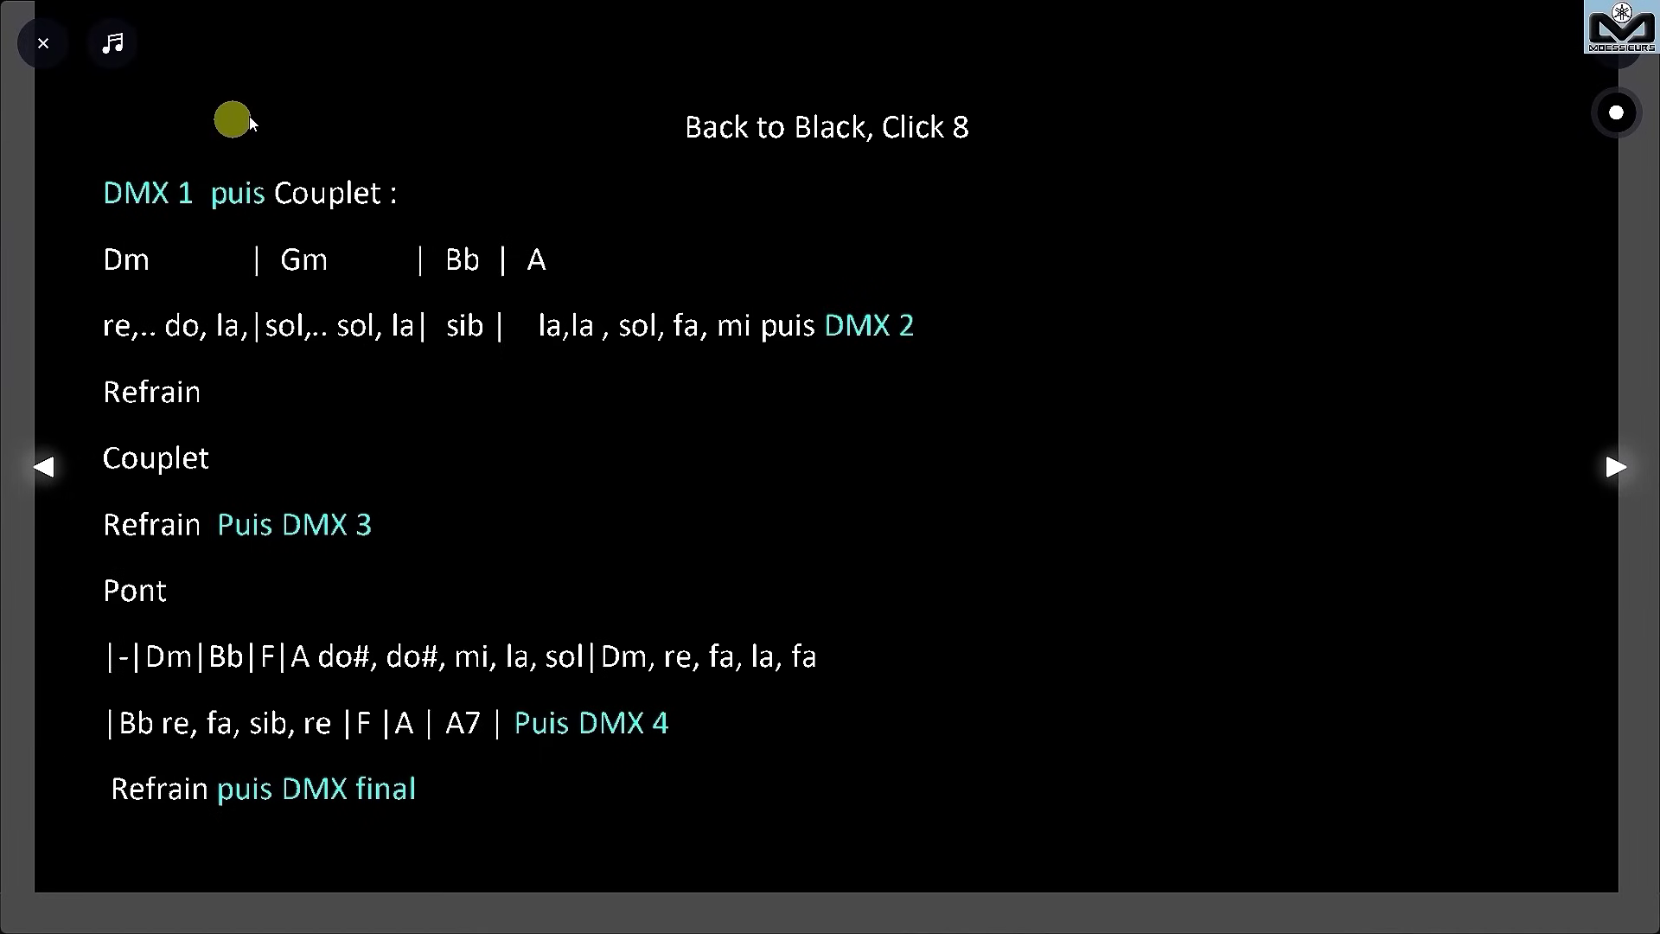
{"action": "left_click", "coordinate": [1616, 466]}
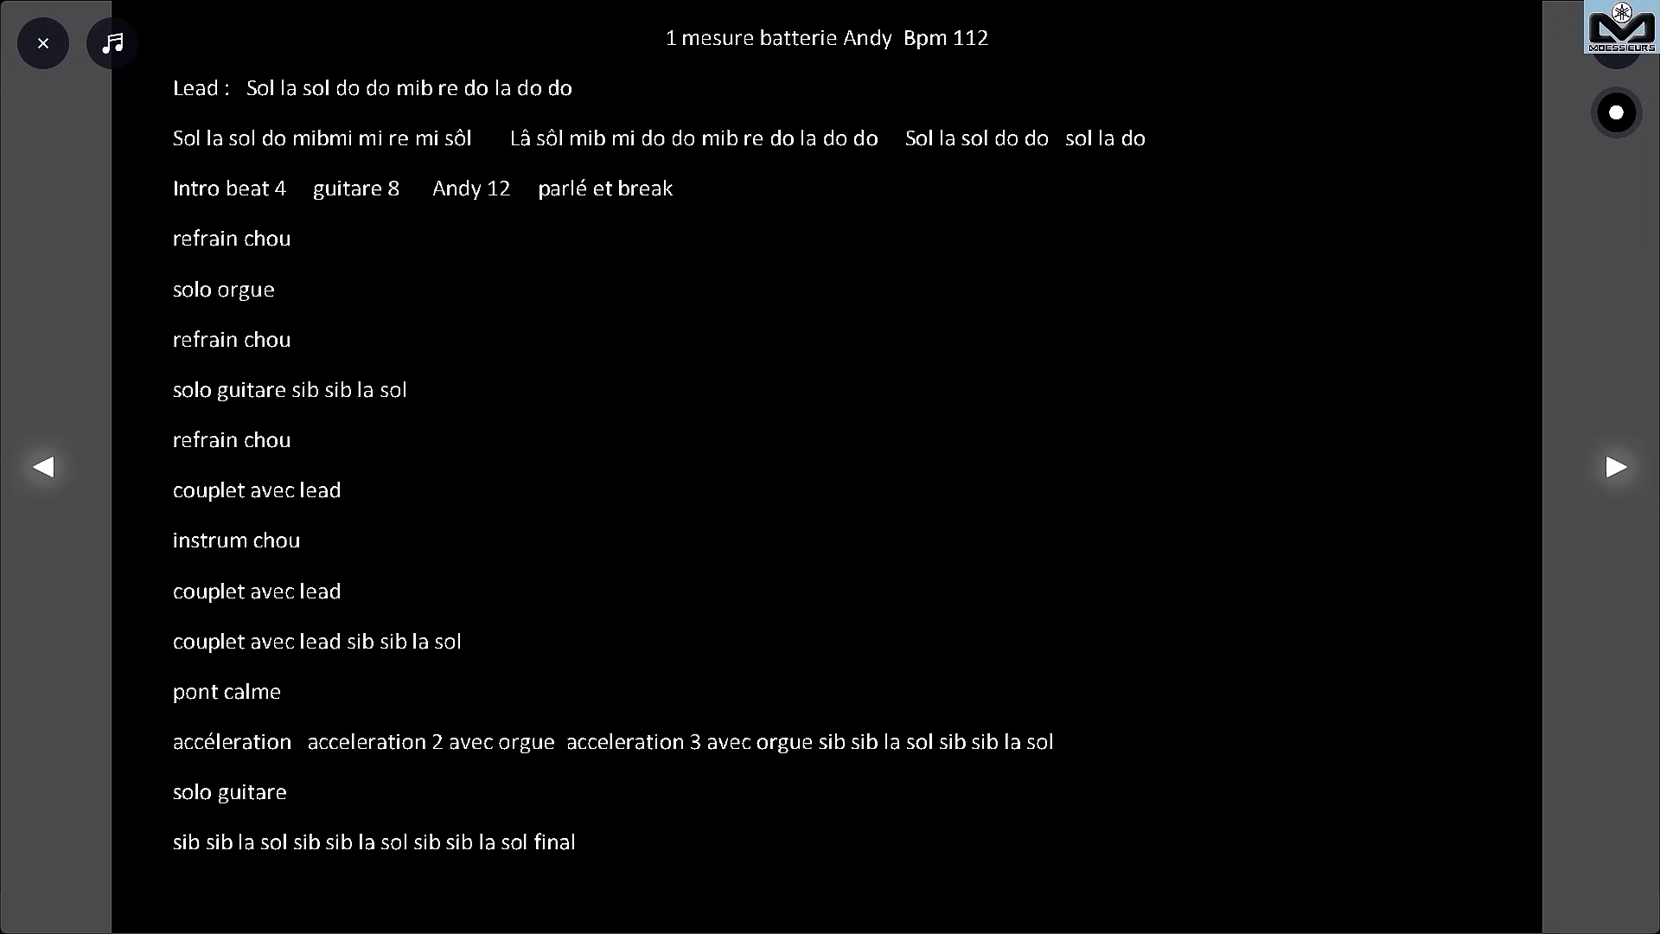
{"action": "left_click", "coordinate": [47, 45]}
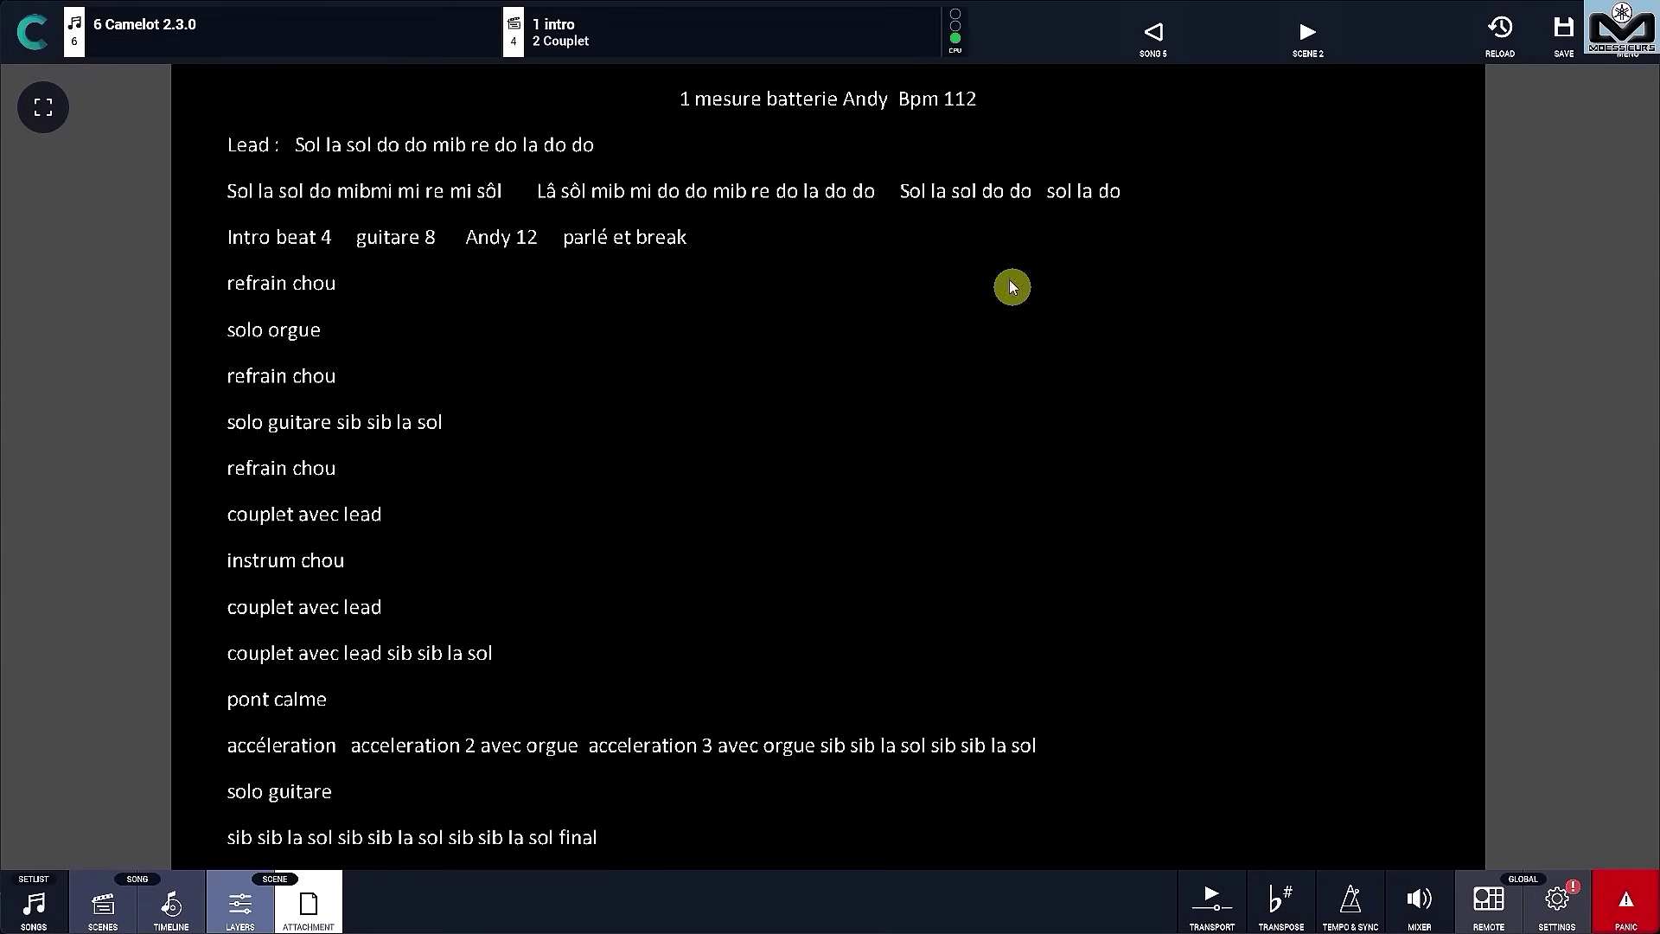
Step: View the Timeline with the Clic track and Markers, then go back to the Layers rack
{"action": "left_click", "coordinate": [170, 904]}
{"action": "scroll", "coordinate": [434, 582], "scroll_direction": "down", "scroll_amount": 1}
{"action": "scroll", "coordinate": [434, 582], "scroll_direction": "down", "scroll_amount": 4}
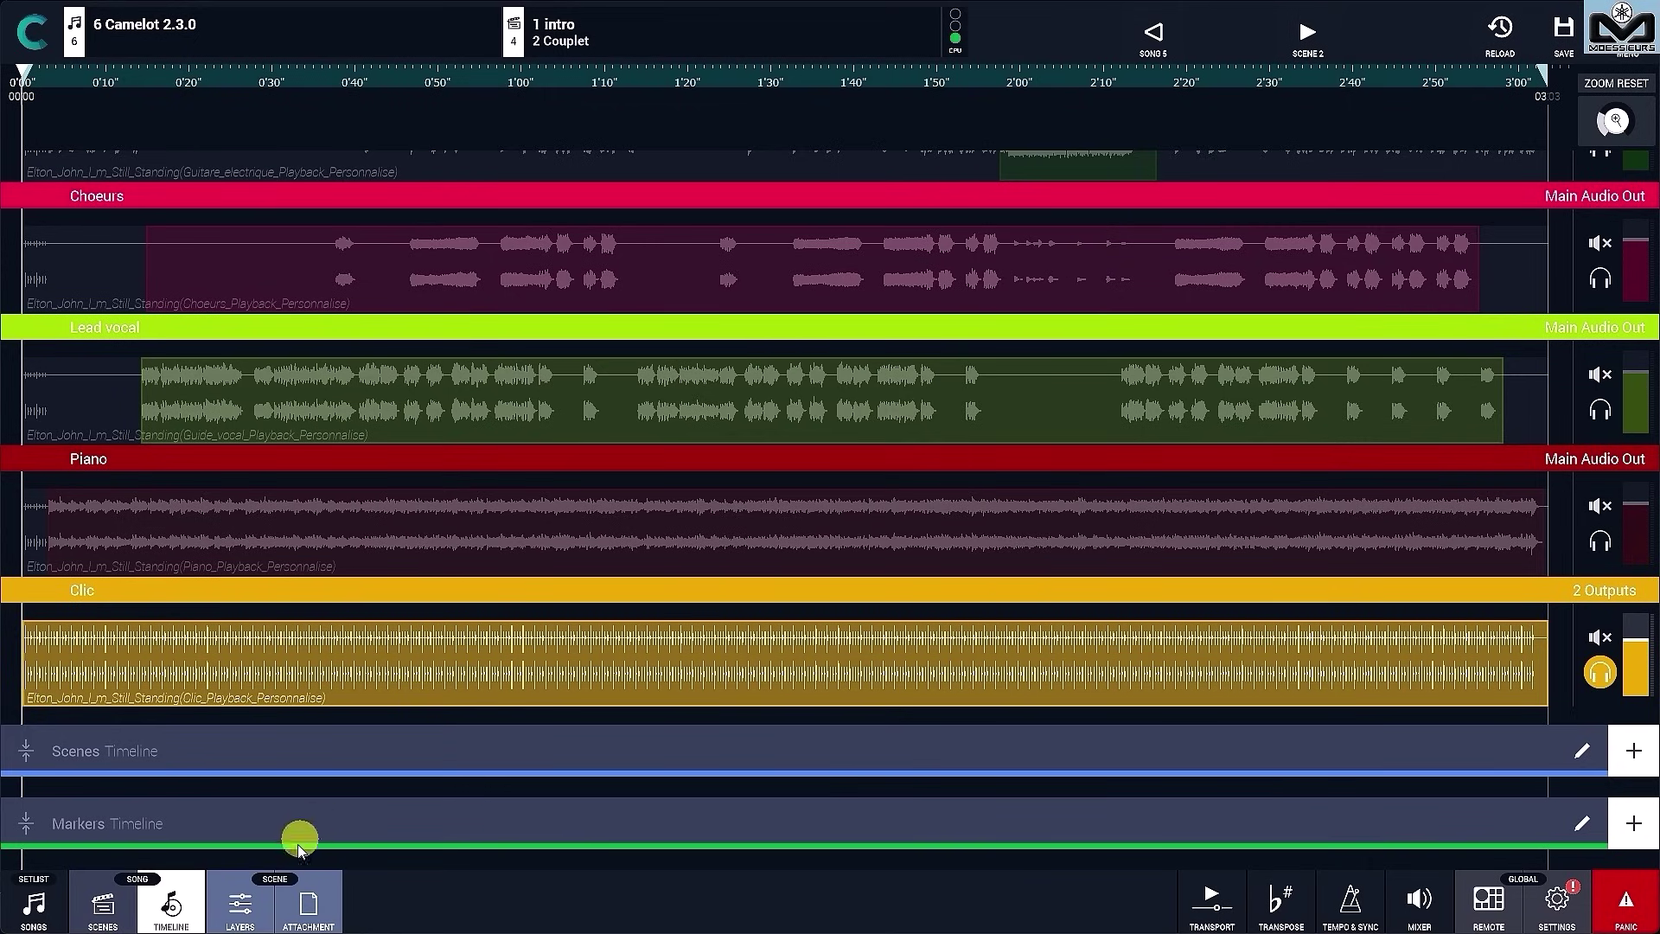
{"action": "left_click", "coordinate": [242, 895]}
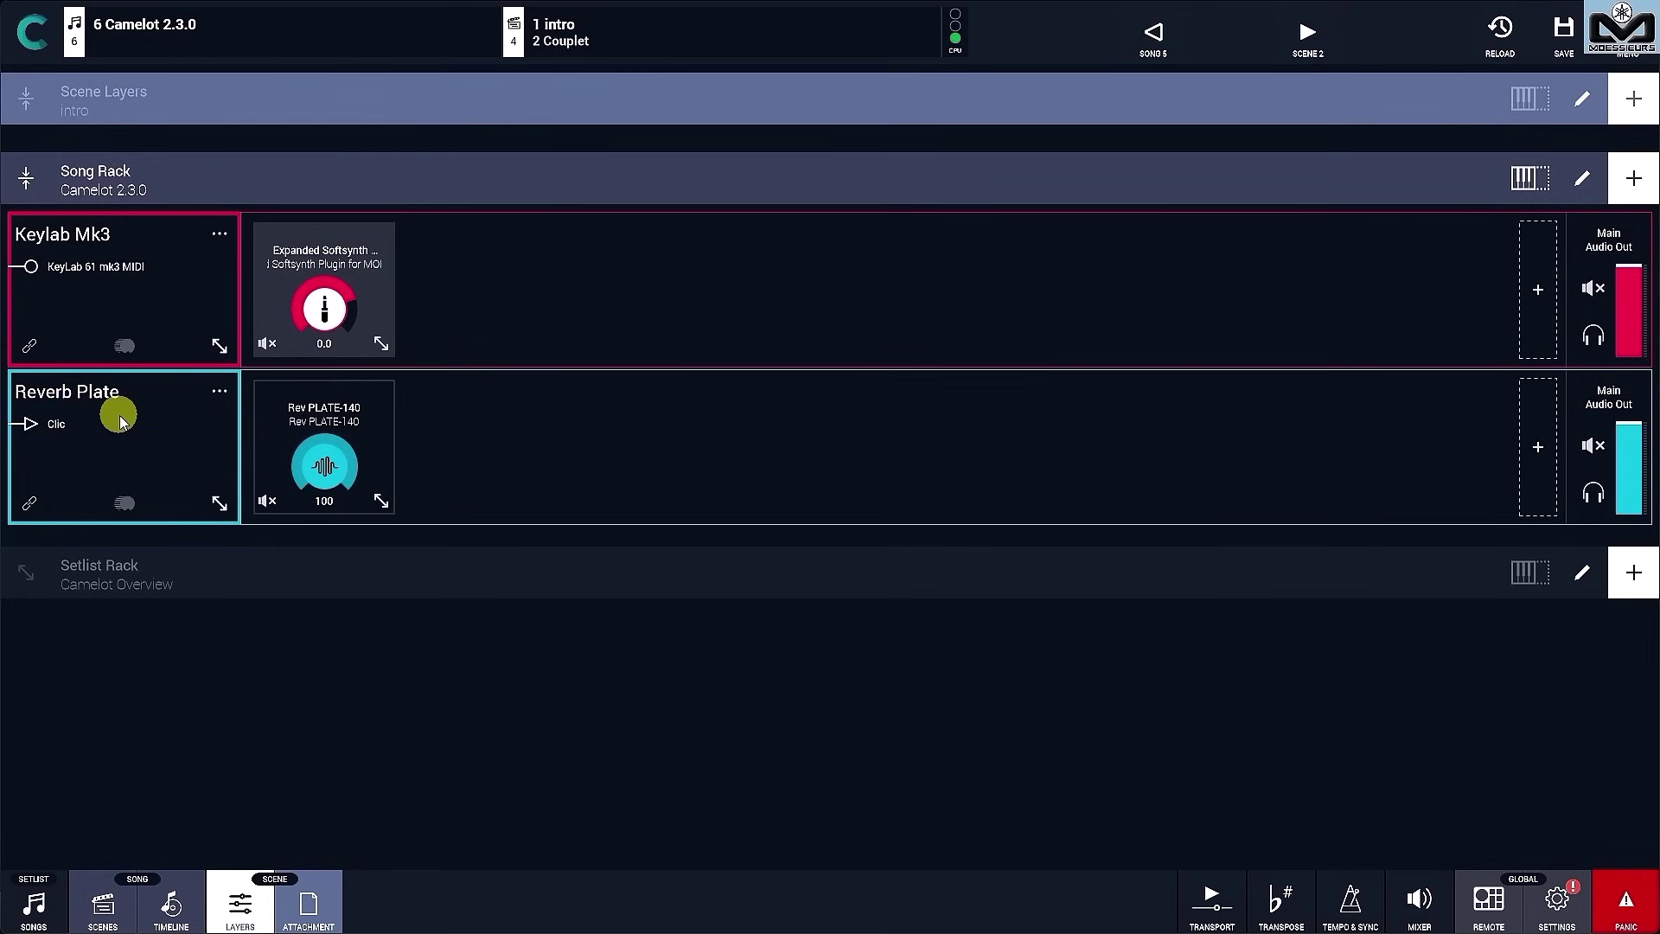
Step: Glance at the Rev PLATE-140 preset list, move its window higher, then close the editor
{"action": "left_click", "coordinate": [324, 415]}
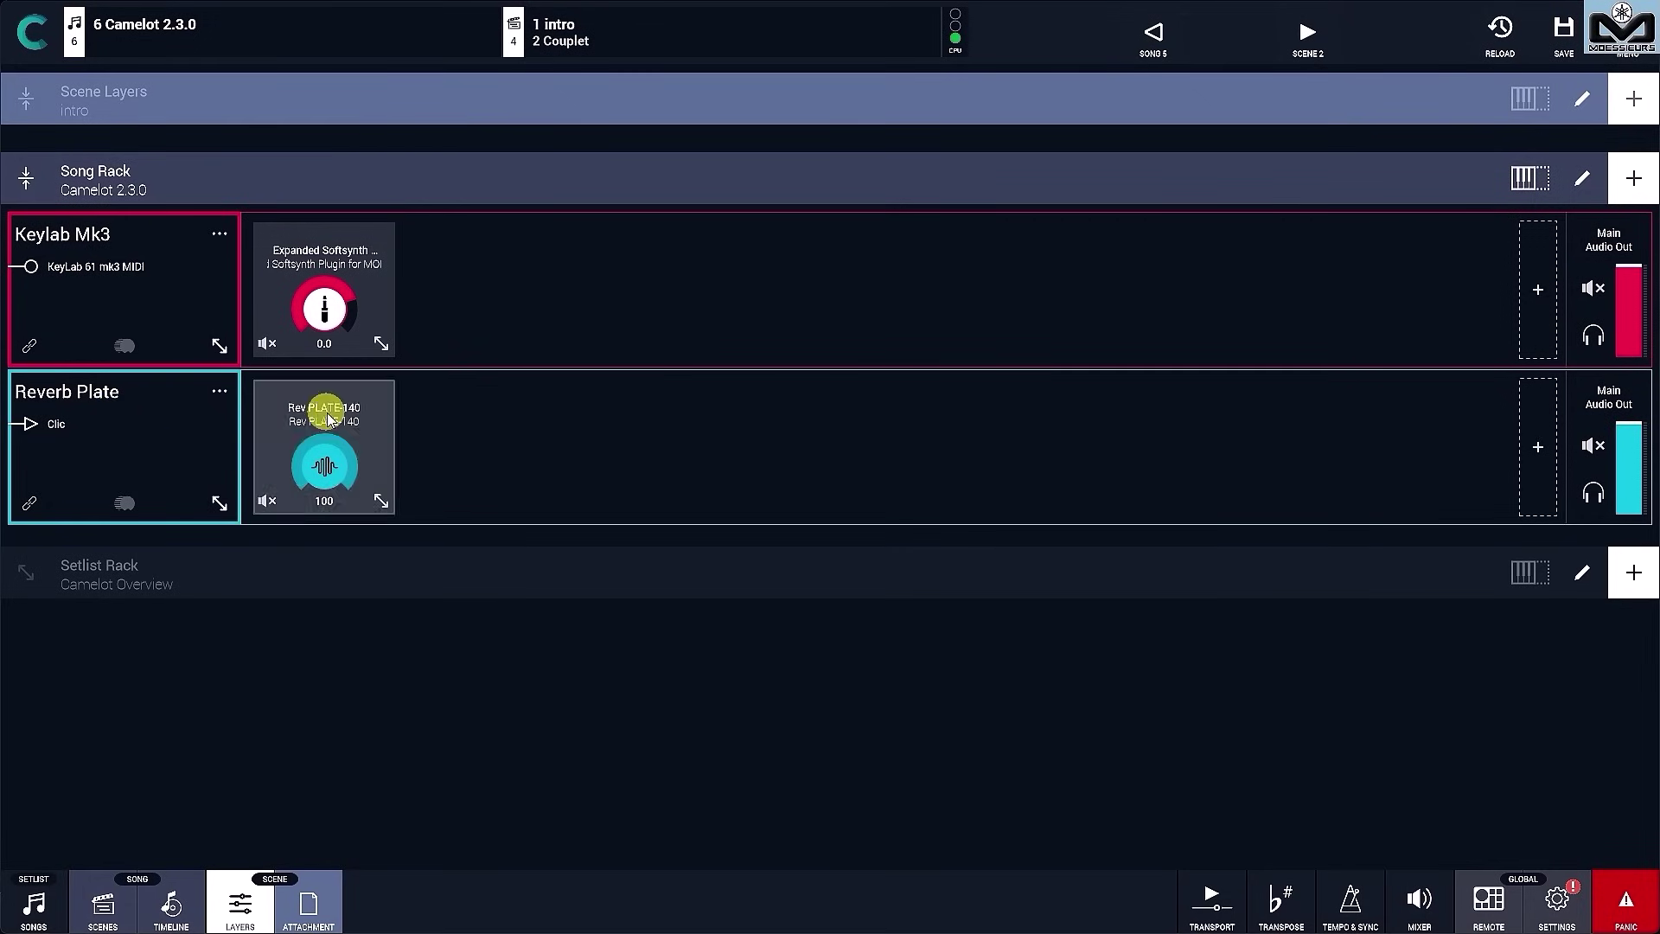
{"action": "left_click", "coordinate": [327, 413]}
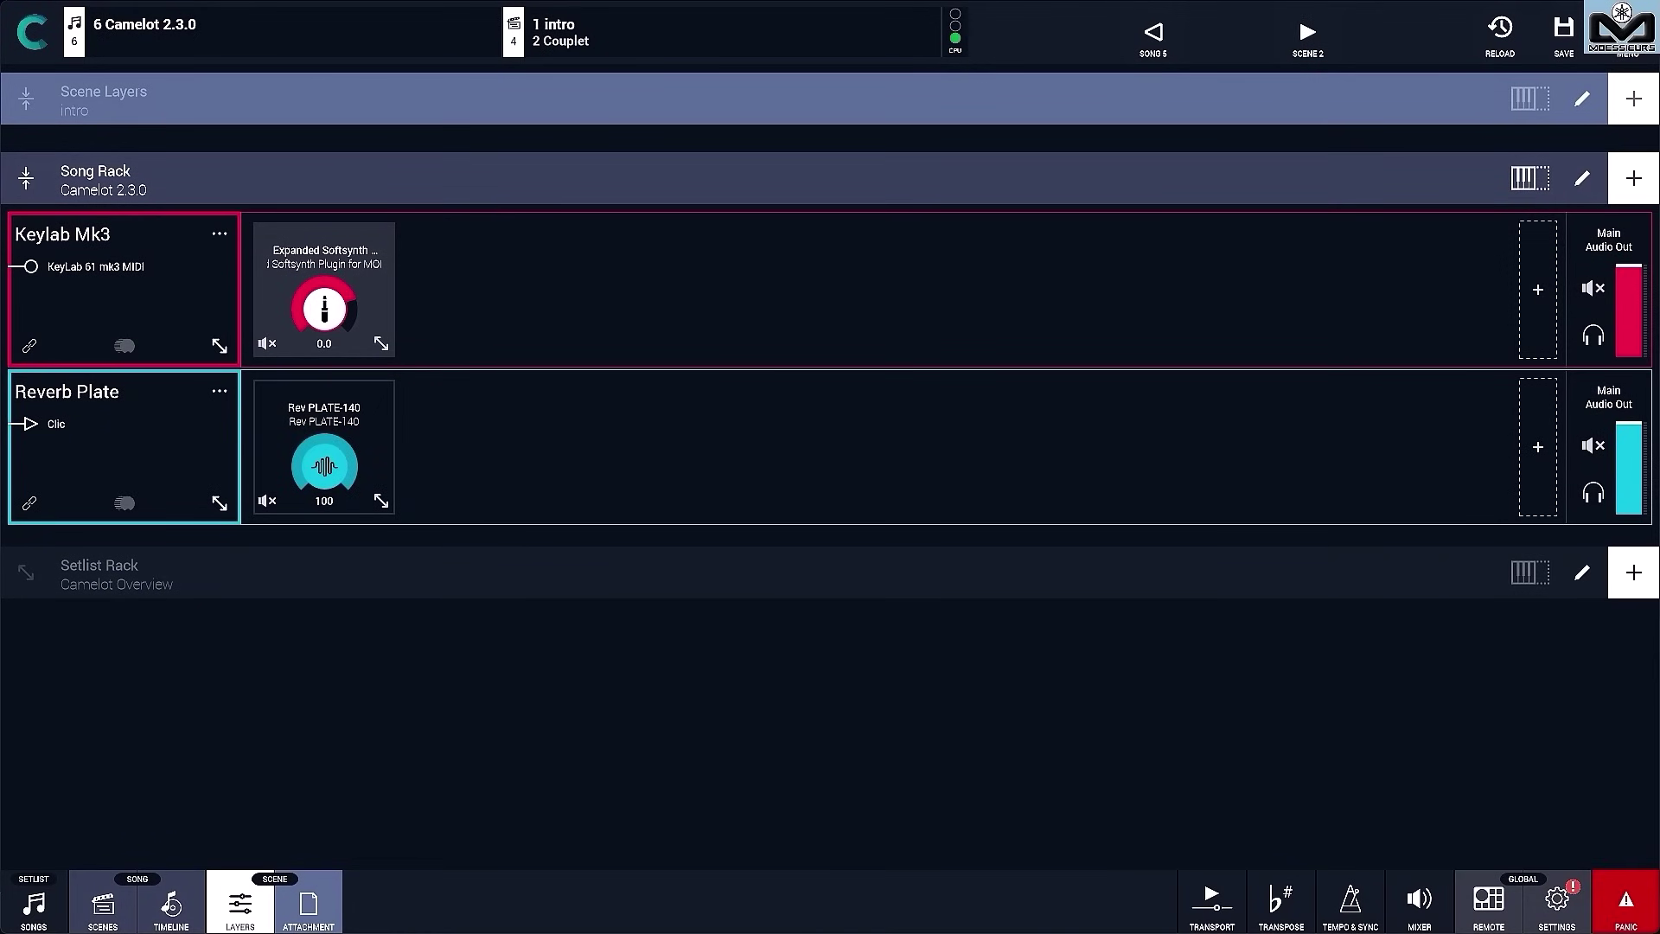
{"action": "left_click_drag", "start_coordinate": [1018, 516], "coordinate": [1057, 410]}
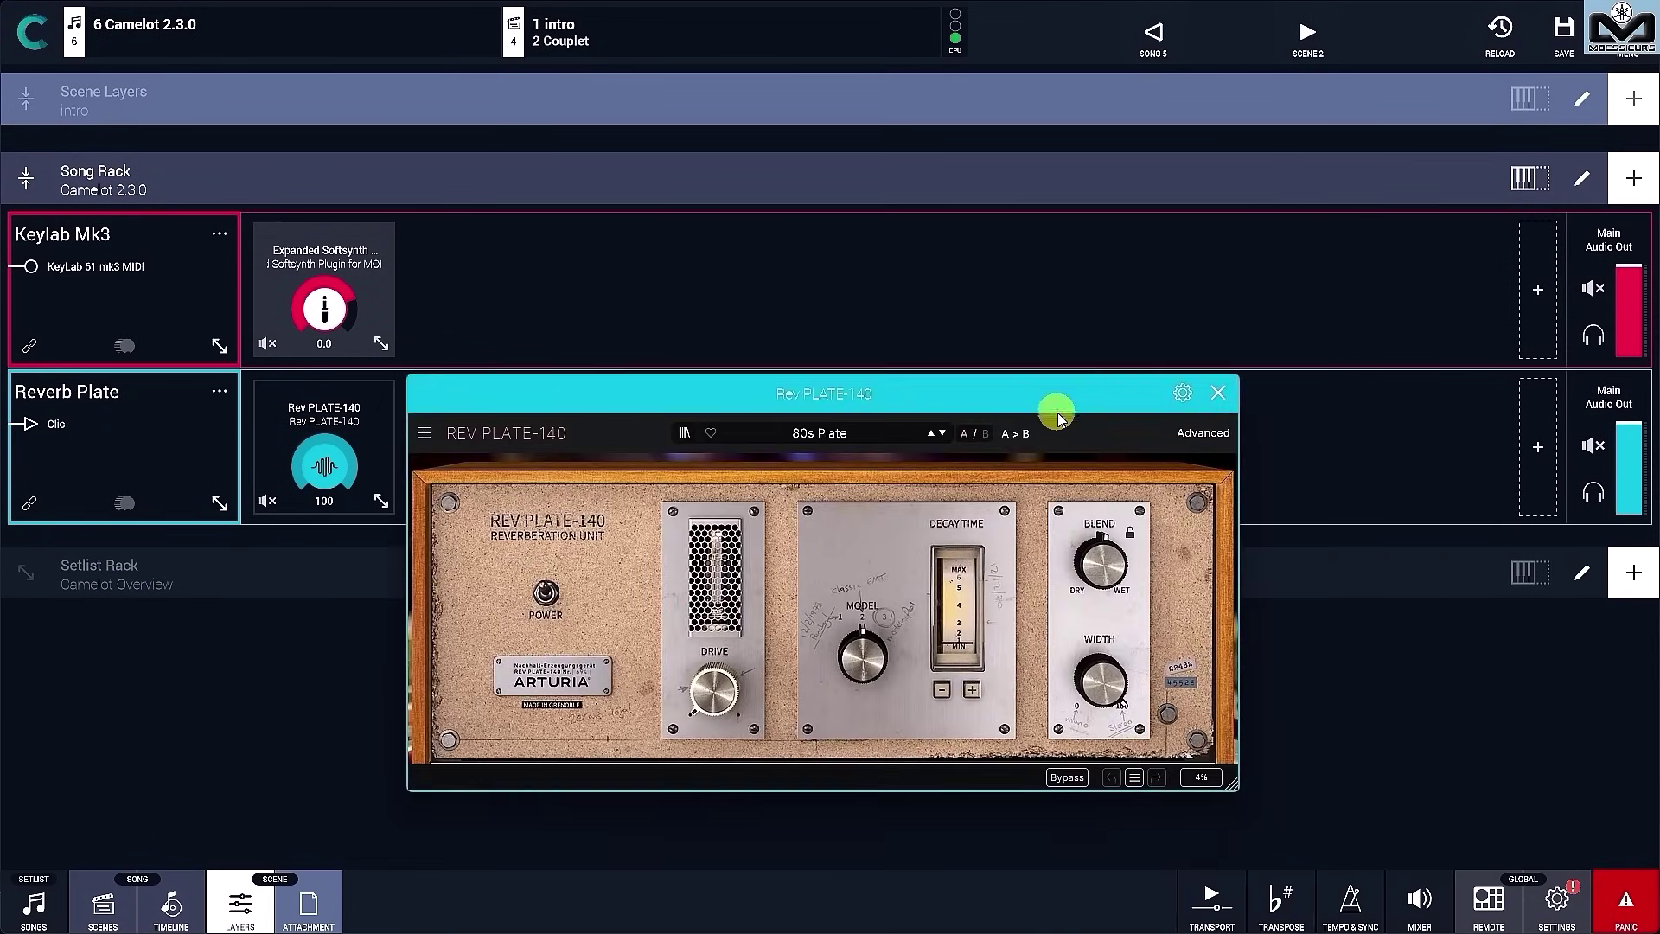
{"action": "left_click", "coordinate": [1221, 394]}
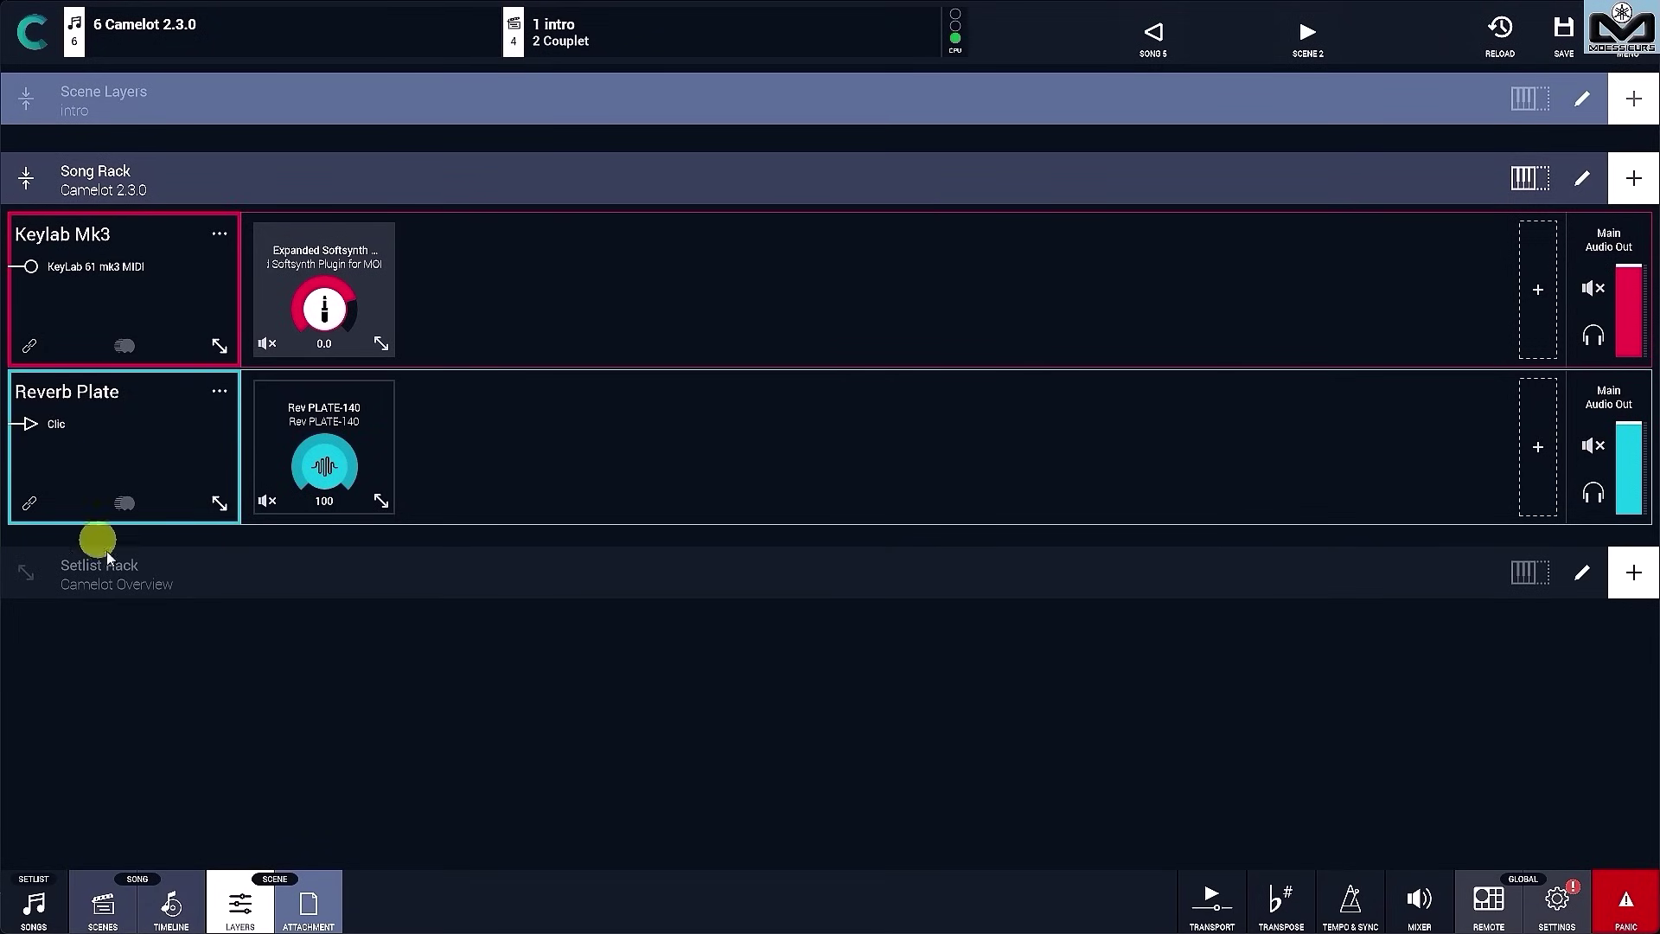
Step: Set the Clic track's Device Outputs to None and send it to the Reverb Plate rack
{"action": "left_click", "coordinate": [177, 910]}
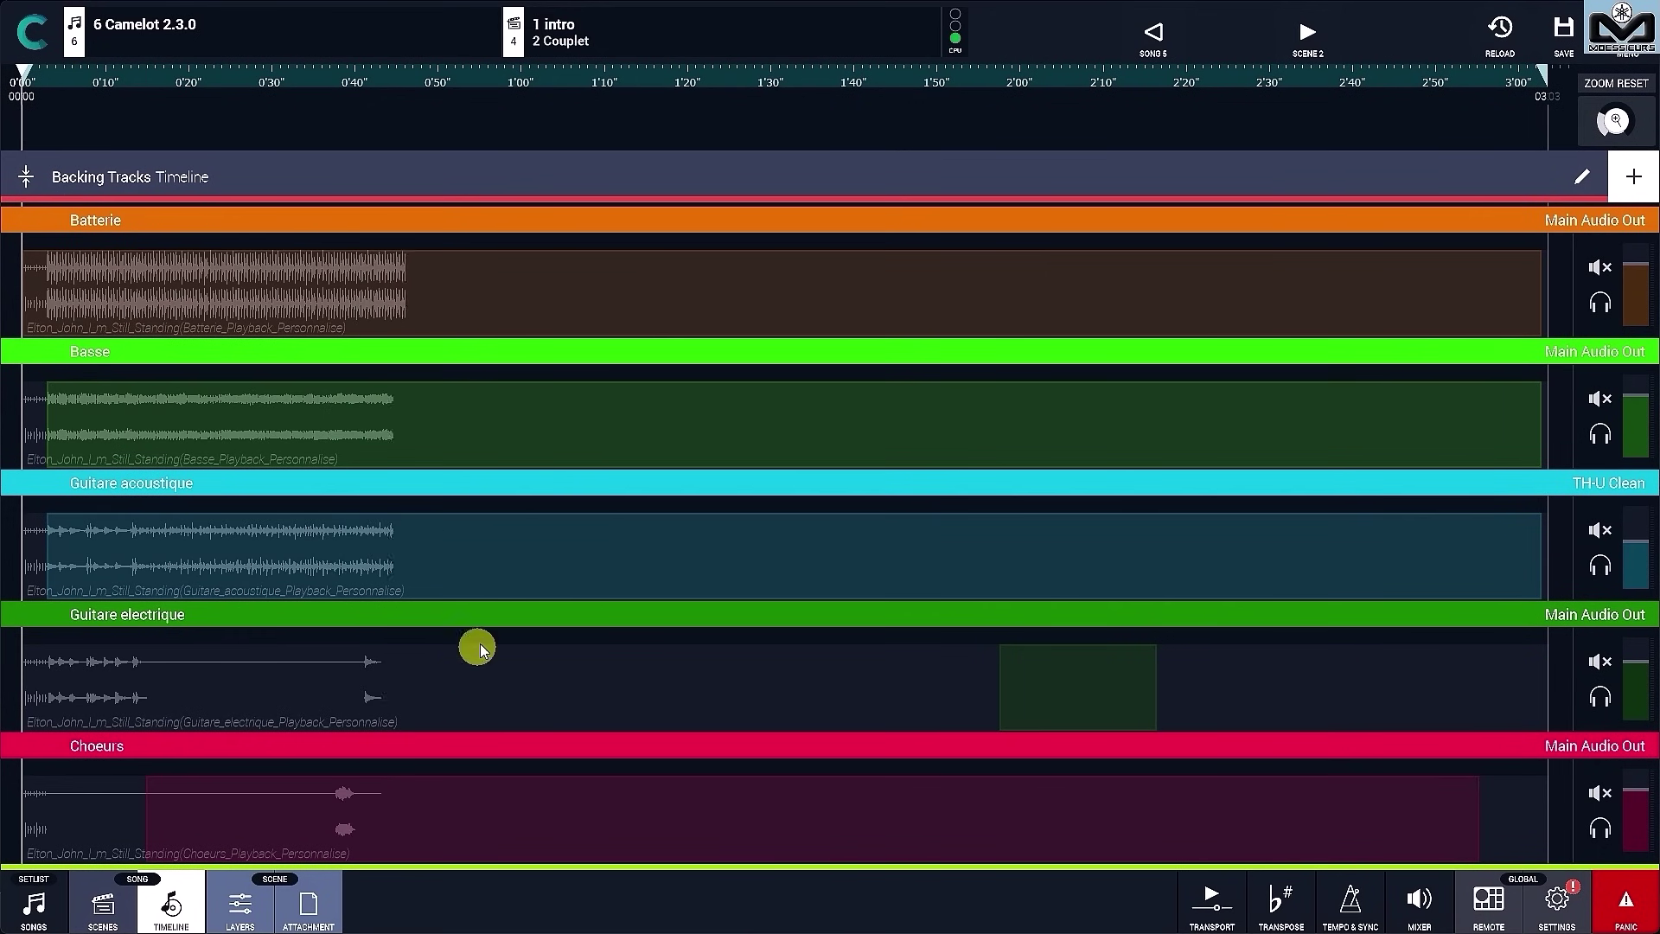
{"action": "scroll", "coordinate": [479, 649], "scroll_direction": "down", "scroll_amount": 2}
{"action": "scroll", "coordinate": [486, 612], "scroll_direction": "down", "scroll_amount": 2}
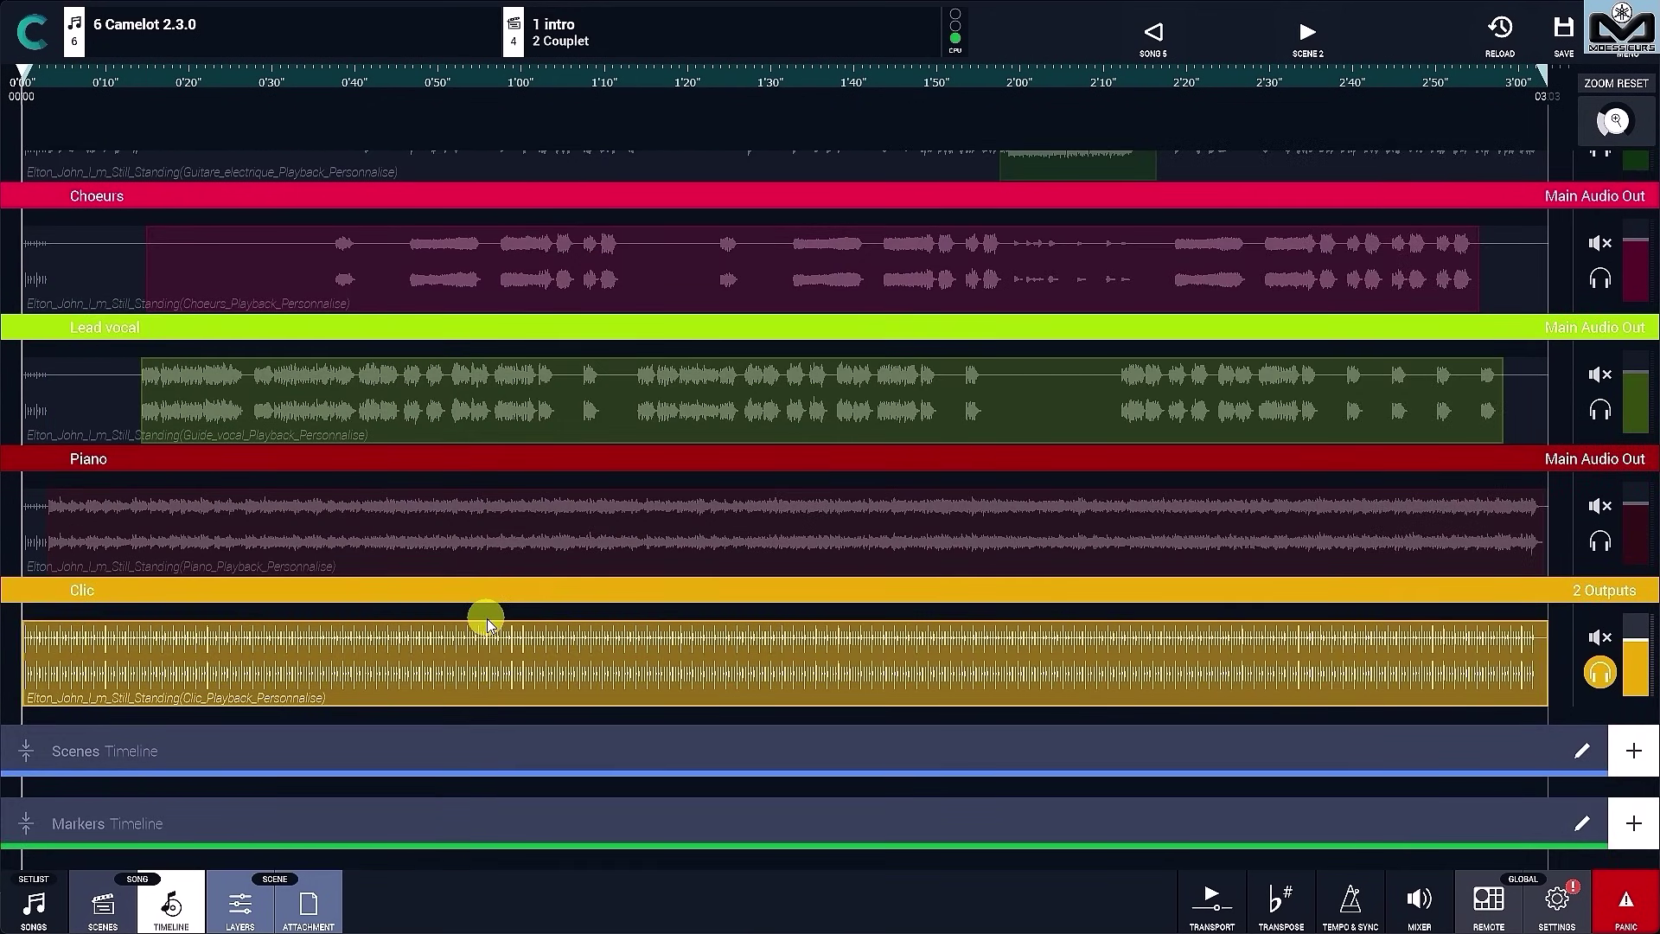
{"action": "left_click", "coordinate": [1597, 593]}
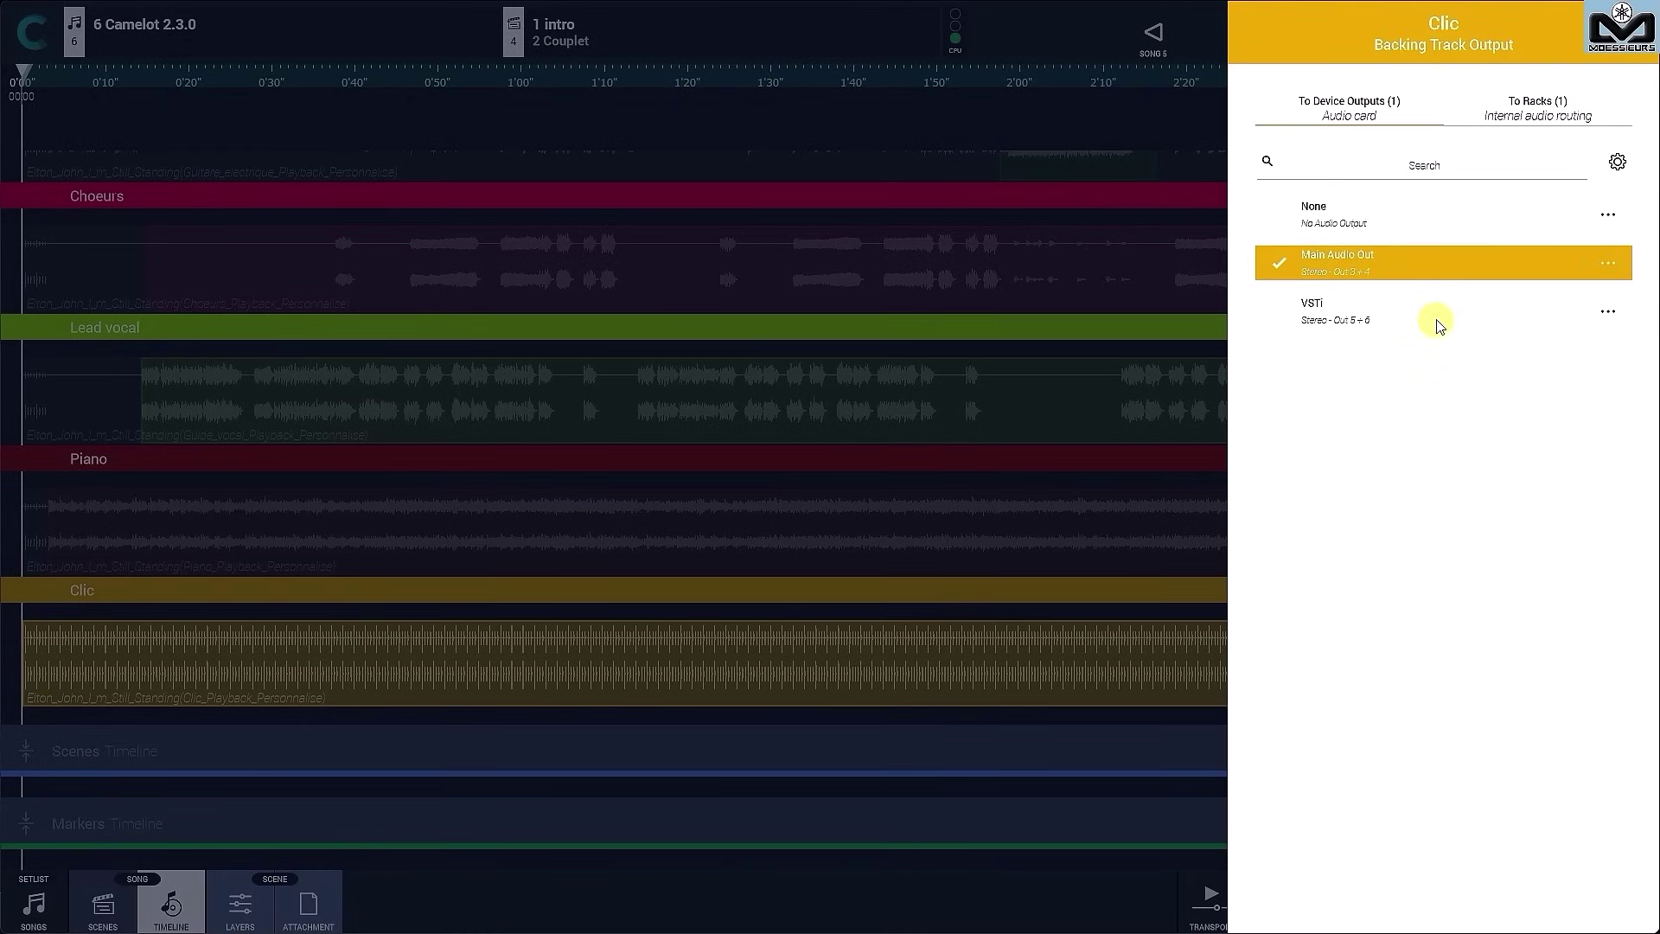
{"action": "left_click", "coordinate": [1383, 214]}
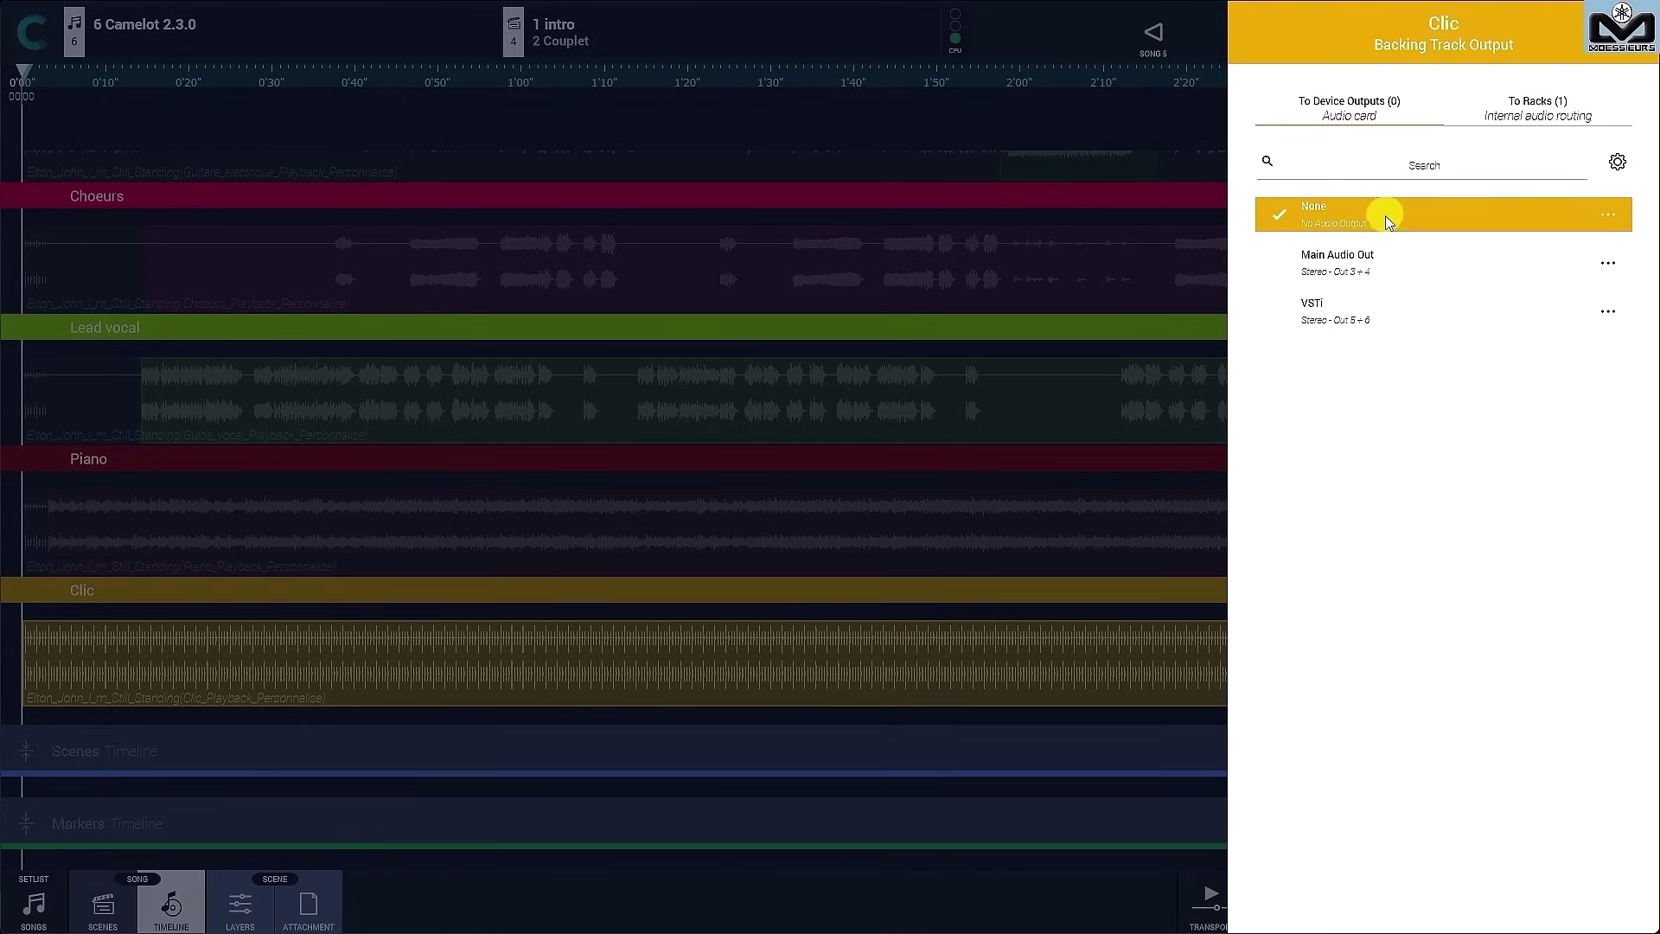
{"action": "left_click", "coordinate": [1536, 108]}
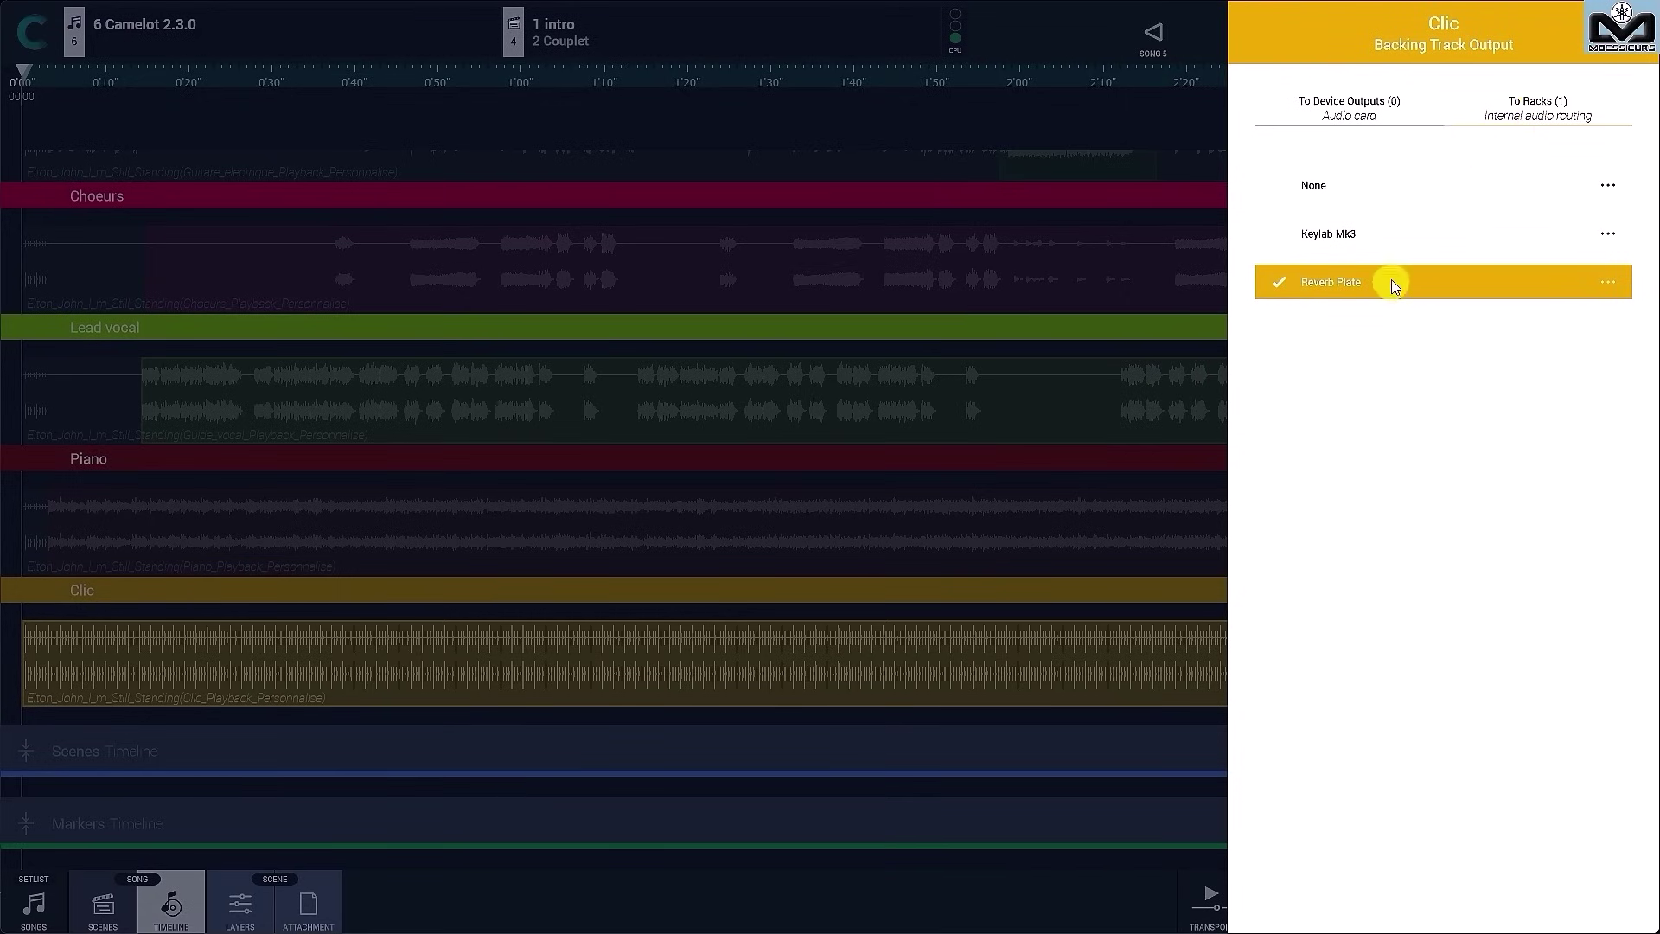
{"action": "left_click", "coordinate": [874, 659]}
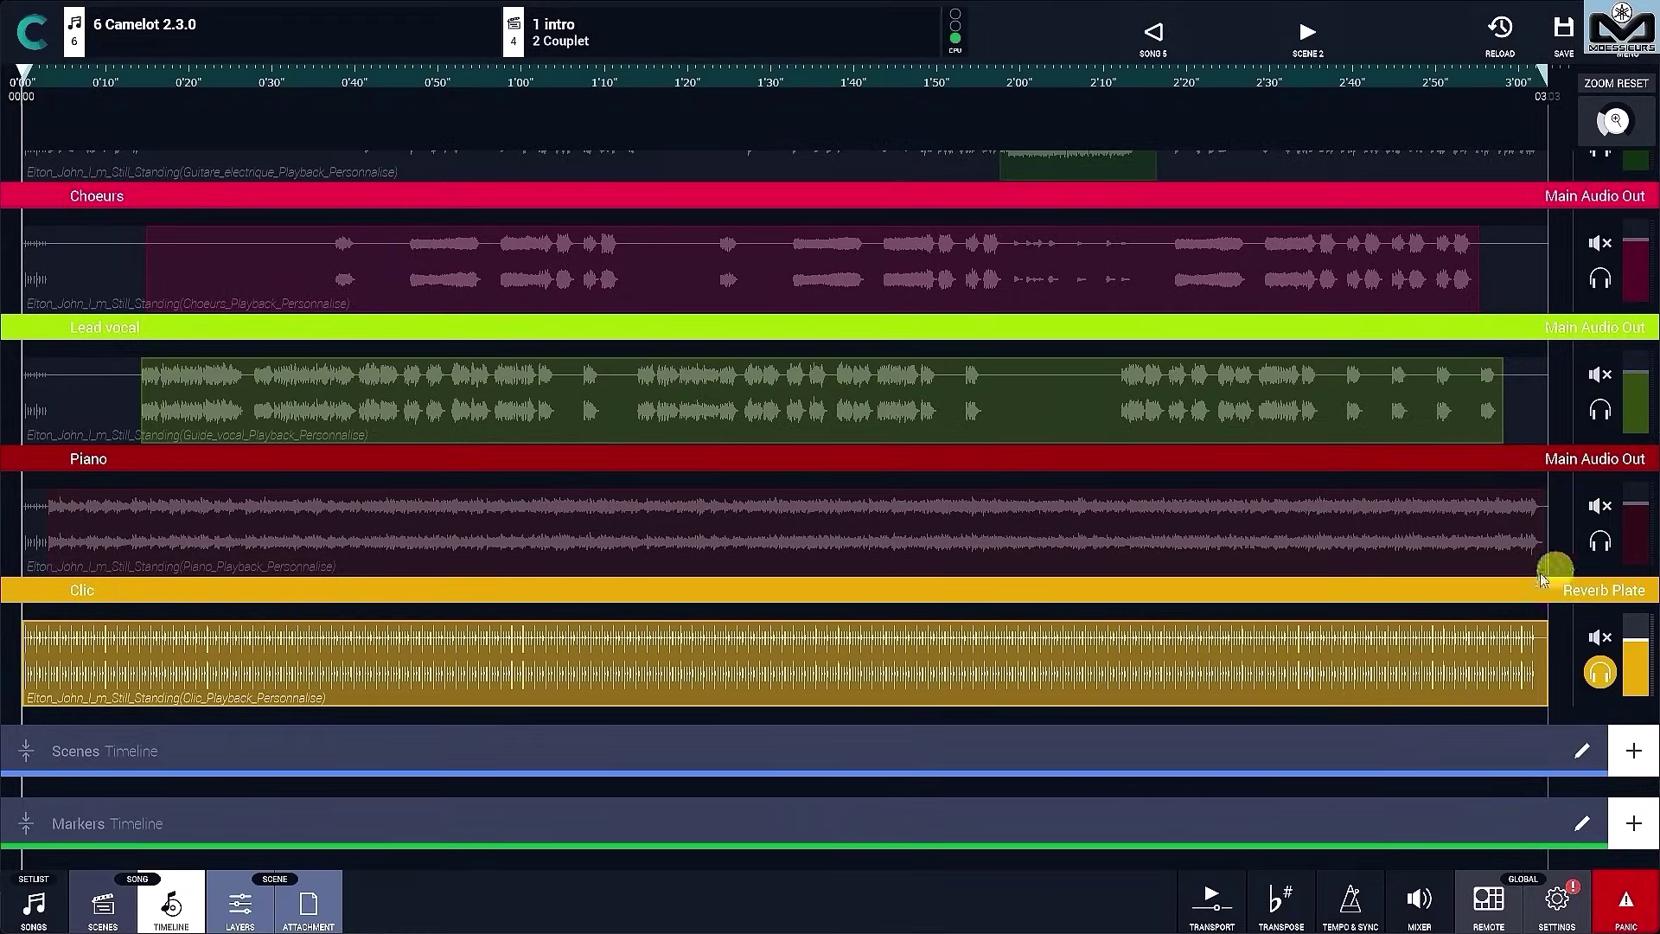
Step: Set the Rev PLATE-140 wet balance to 97 and mute the effect
{"action": "left_click", "coordinate": [241, 904]}
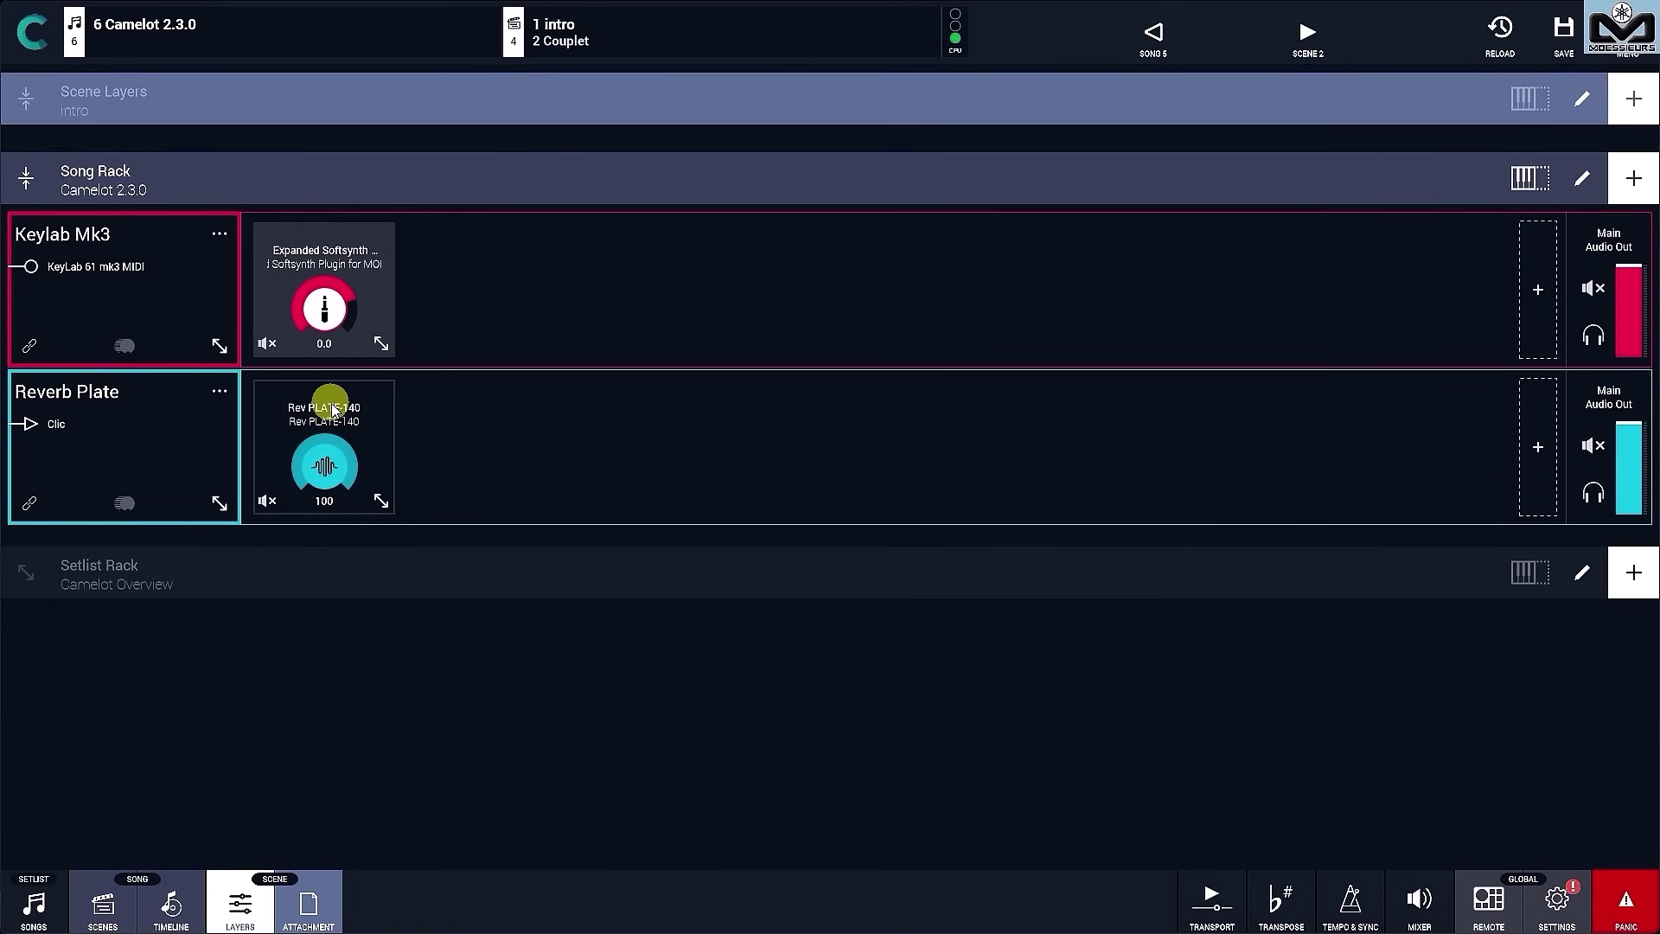
{"action": "left_click_drag", "start_coordinate": [324, 461], "coordinate": [324, 464]}
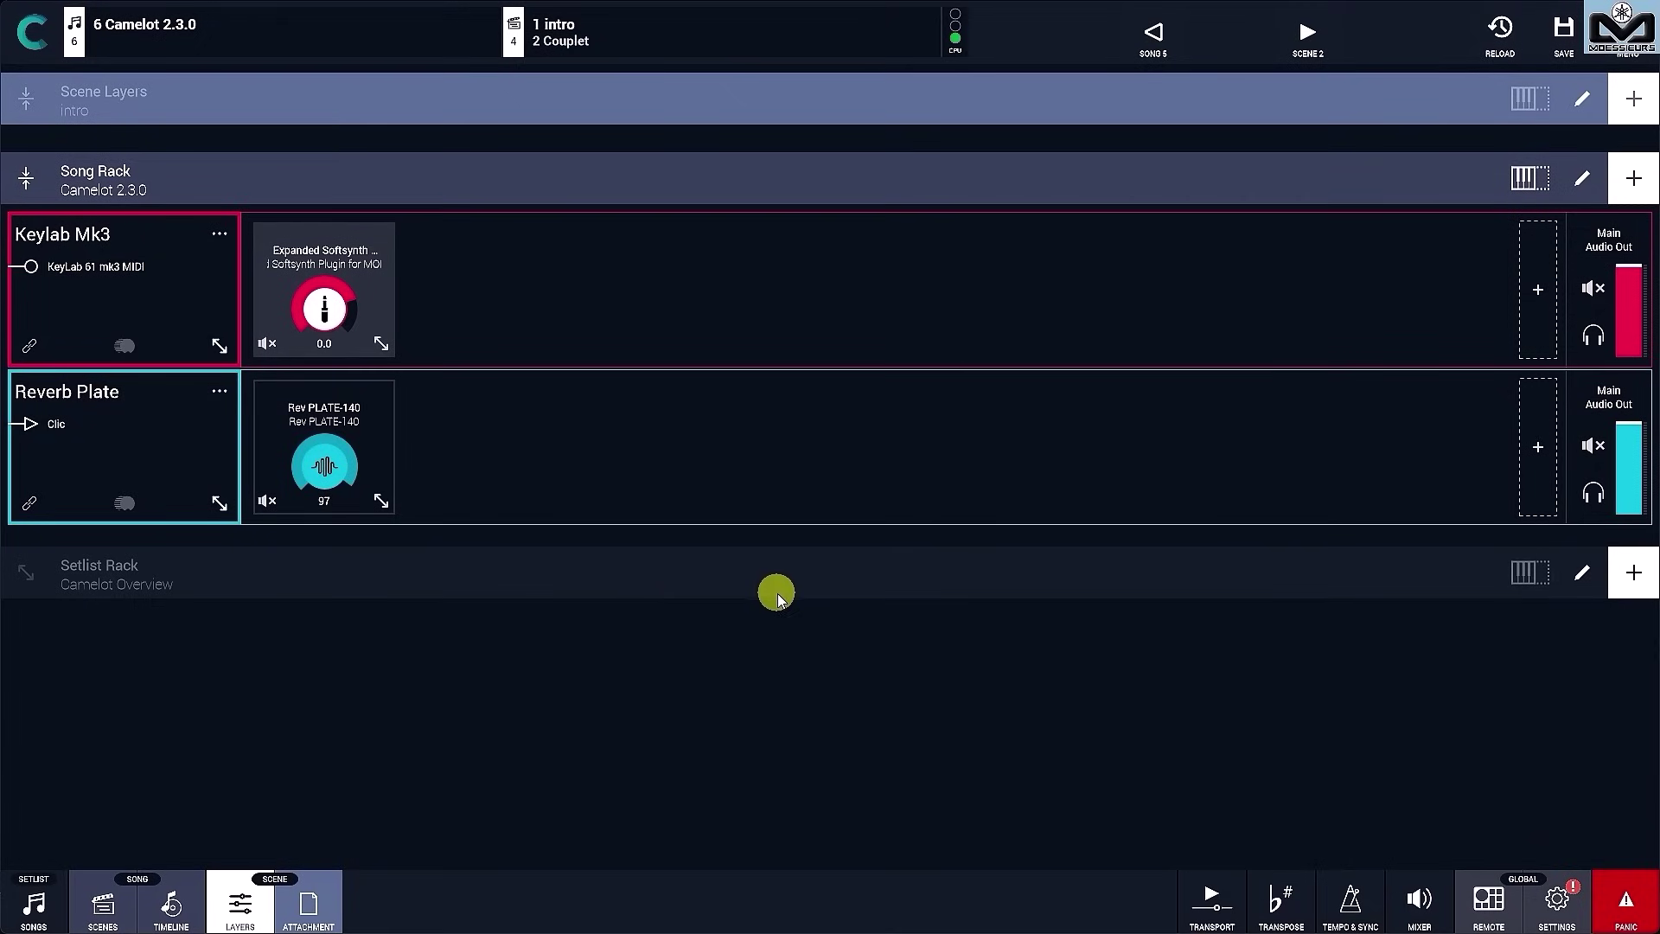
{"action": "left_click", "coordinate": [265, 500]}
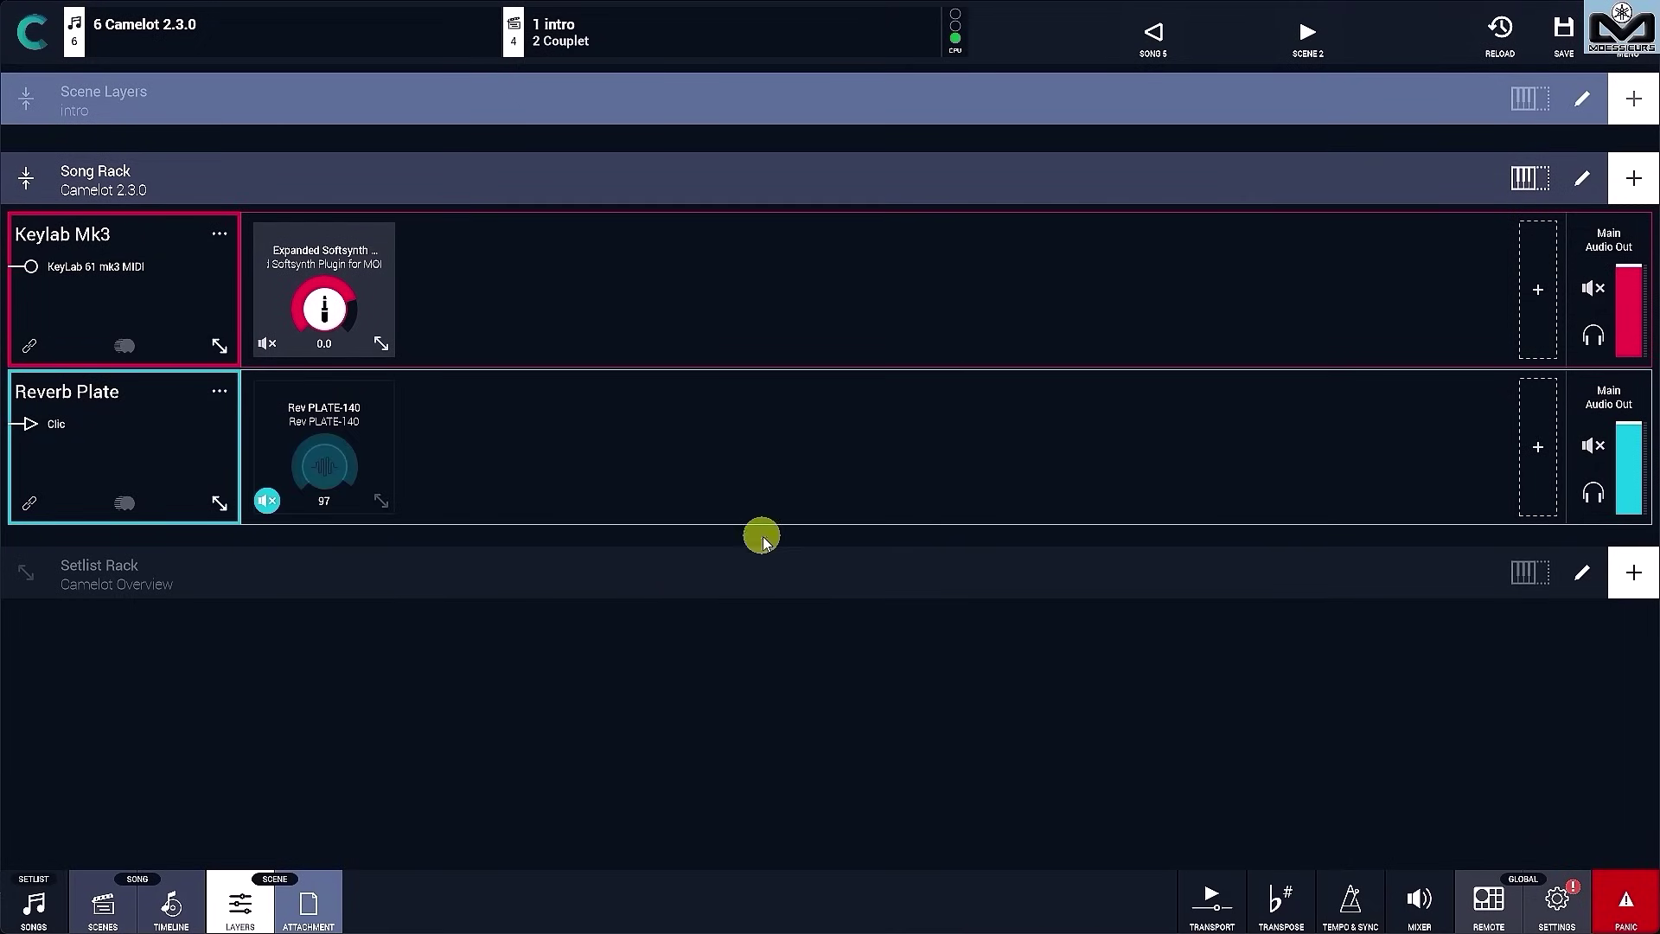
Step: Play, pause and resume the song, toggling the reverb mute to compare the click, then stop
{"action": "left_click", "coordinate": [1209, 904]}
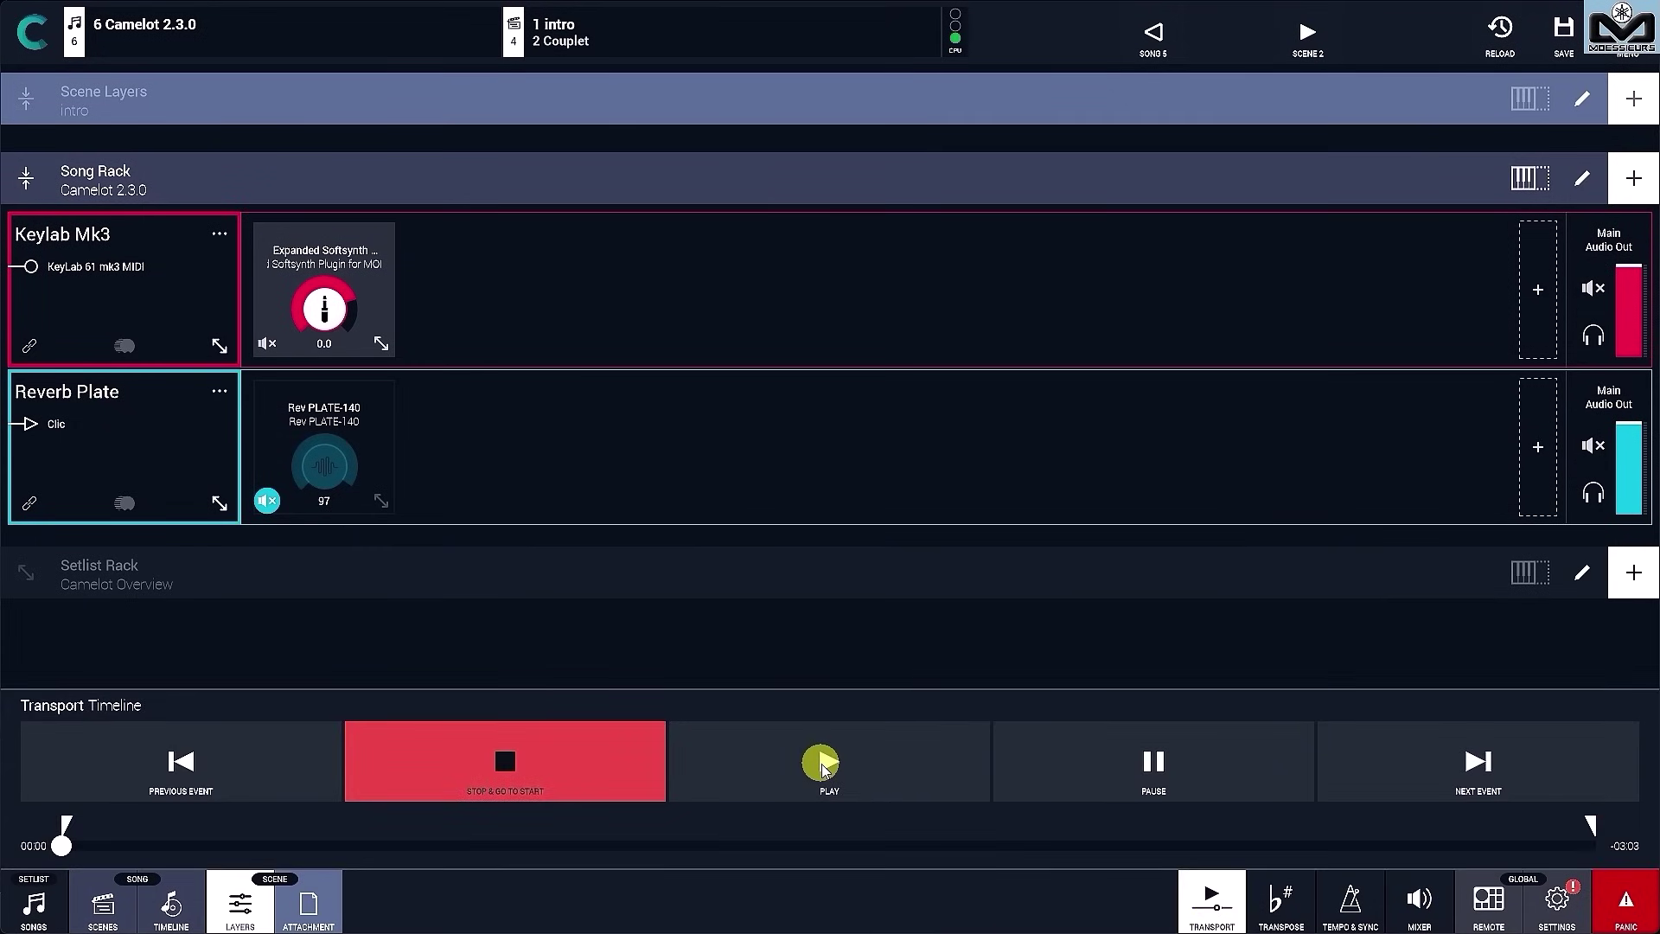
{"action": "left_click", "coordinate": [823, 766]}
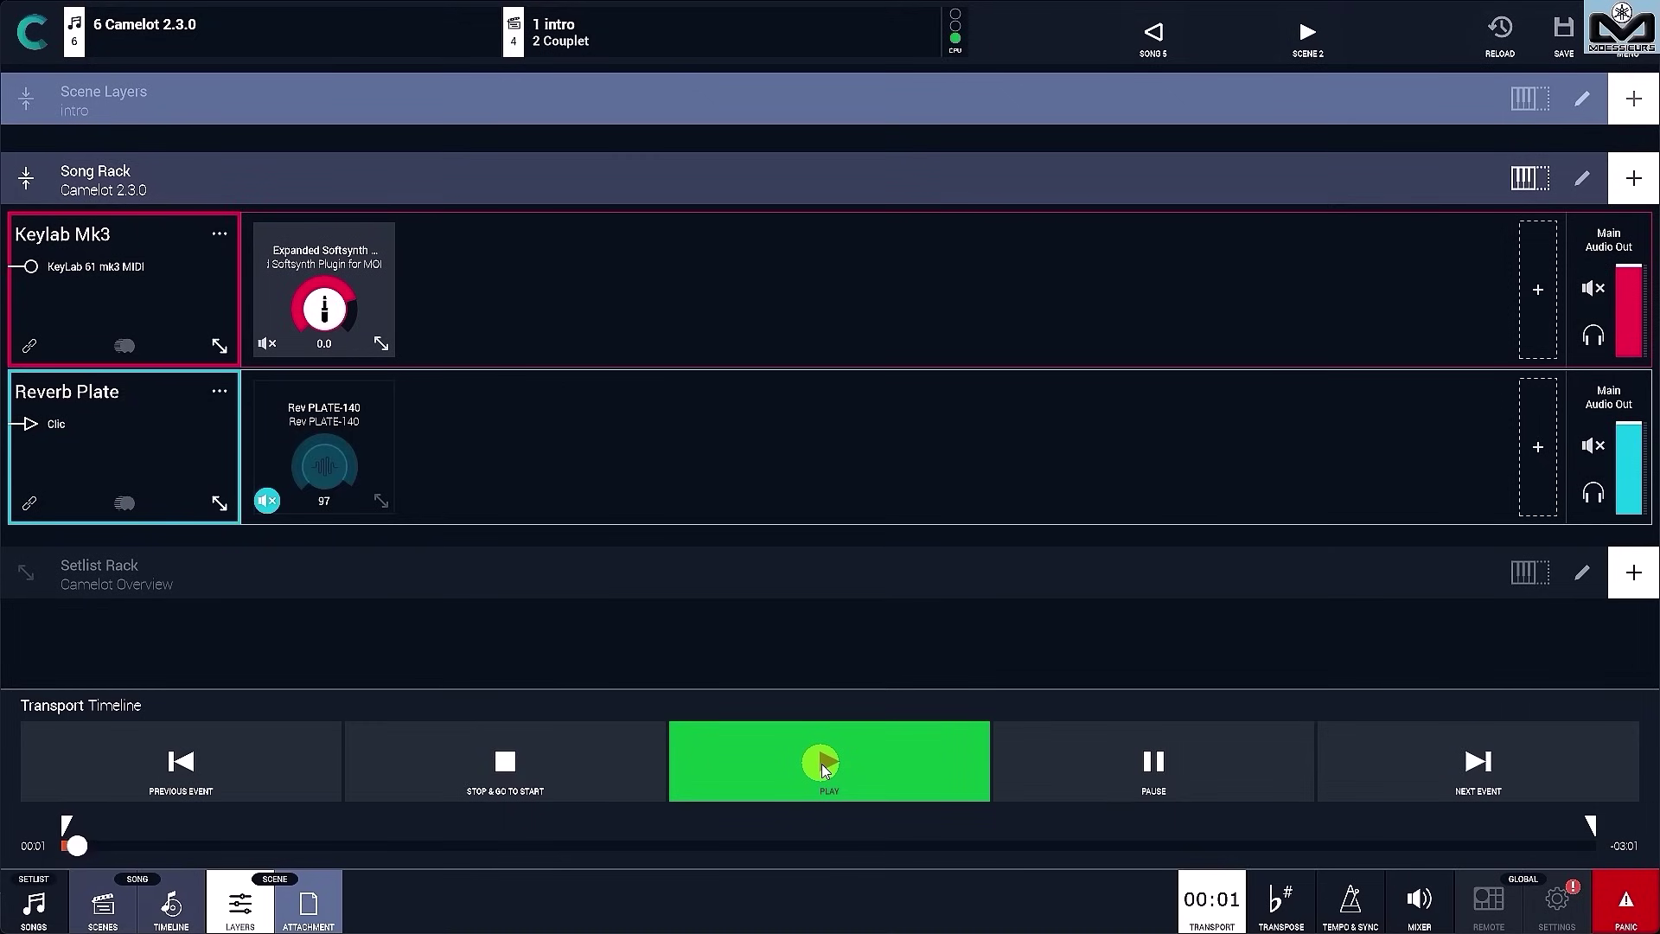
{"action": "left_click", "coordinate": [1146, 778]}
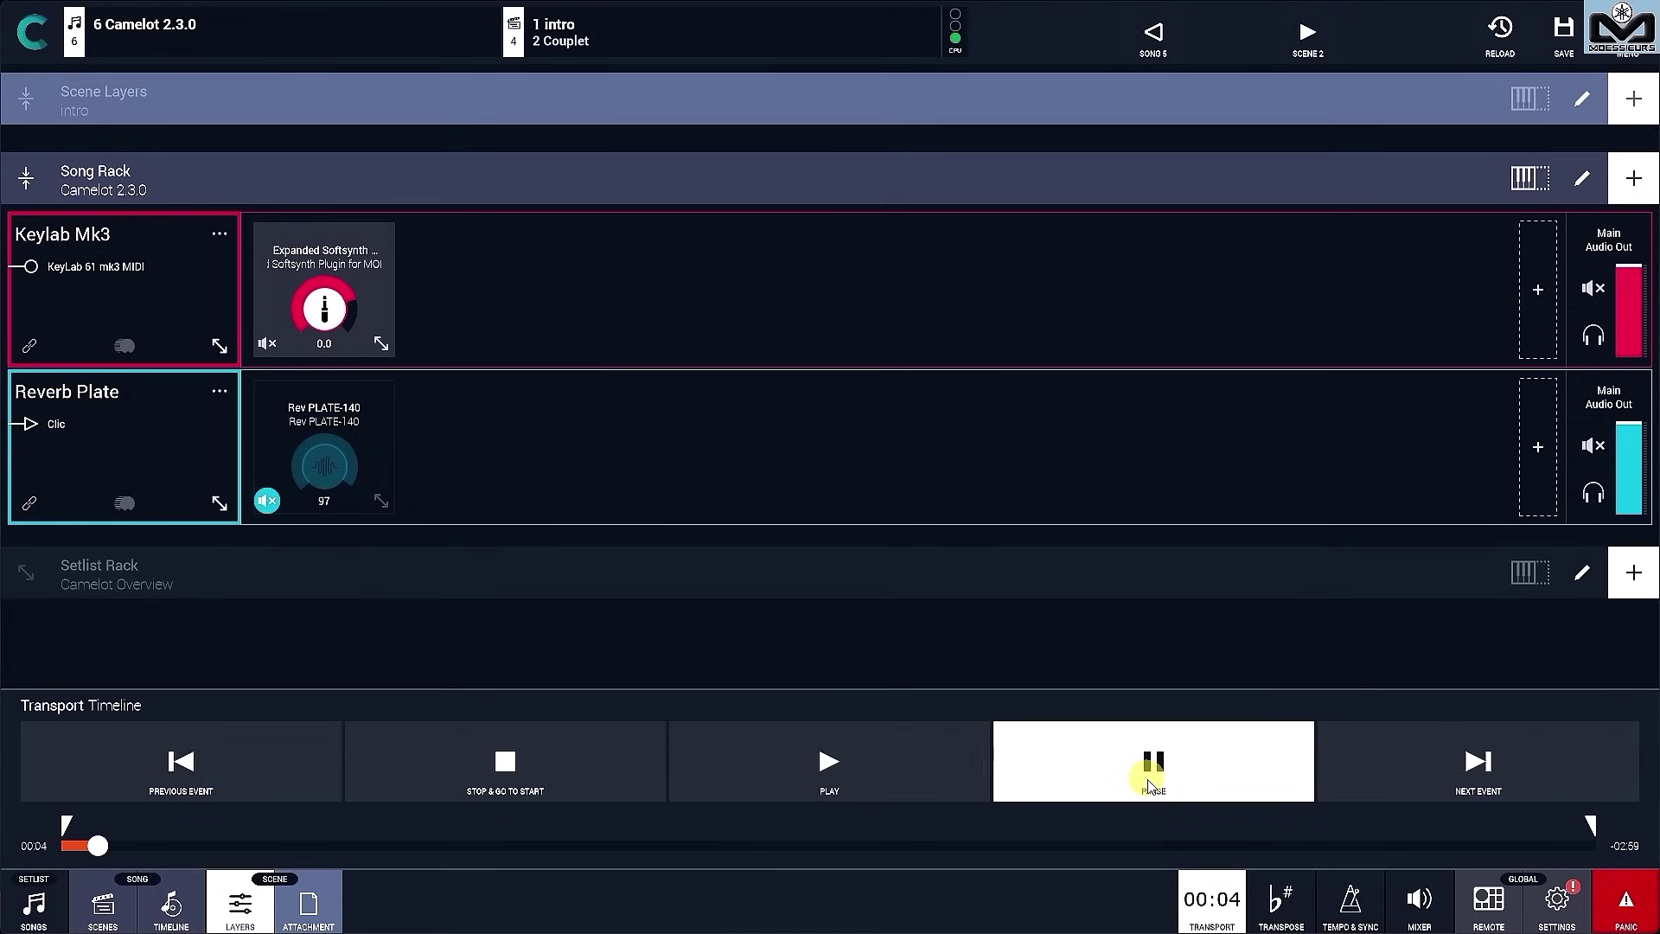
{"action": "left_click", "coordinate": [856, 780]}
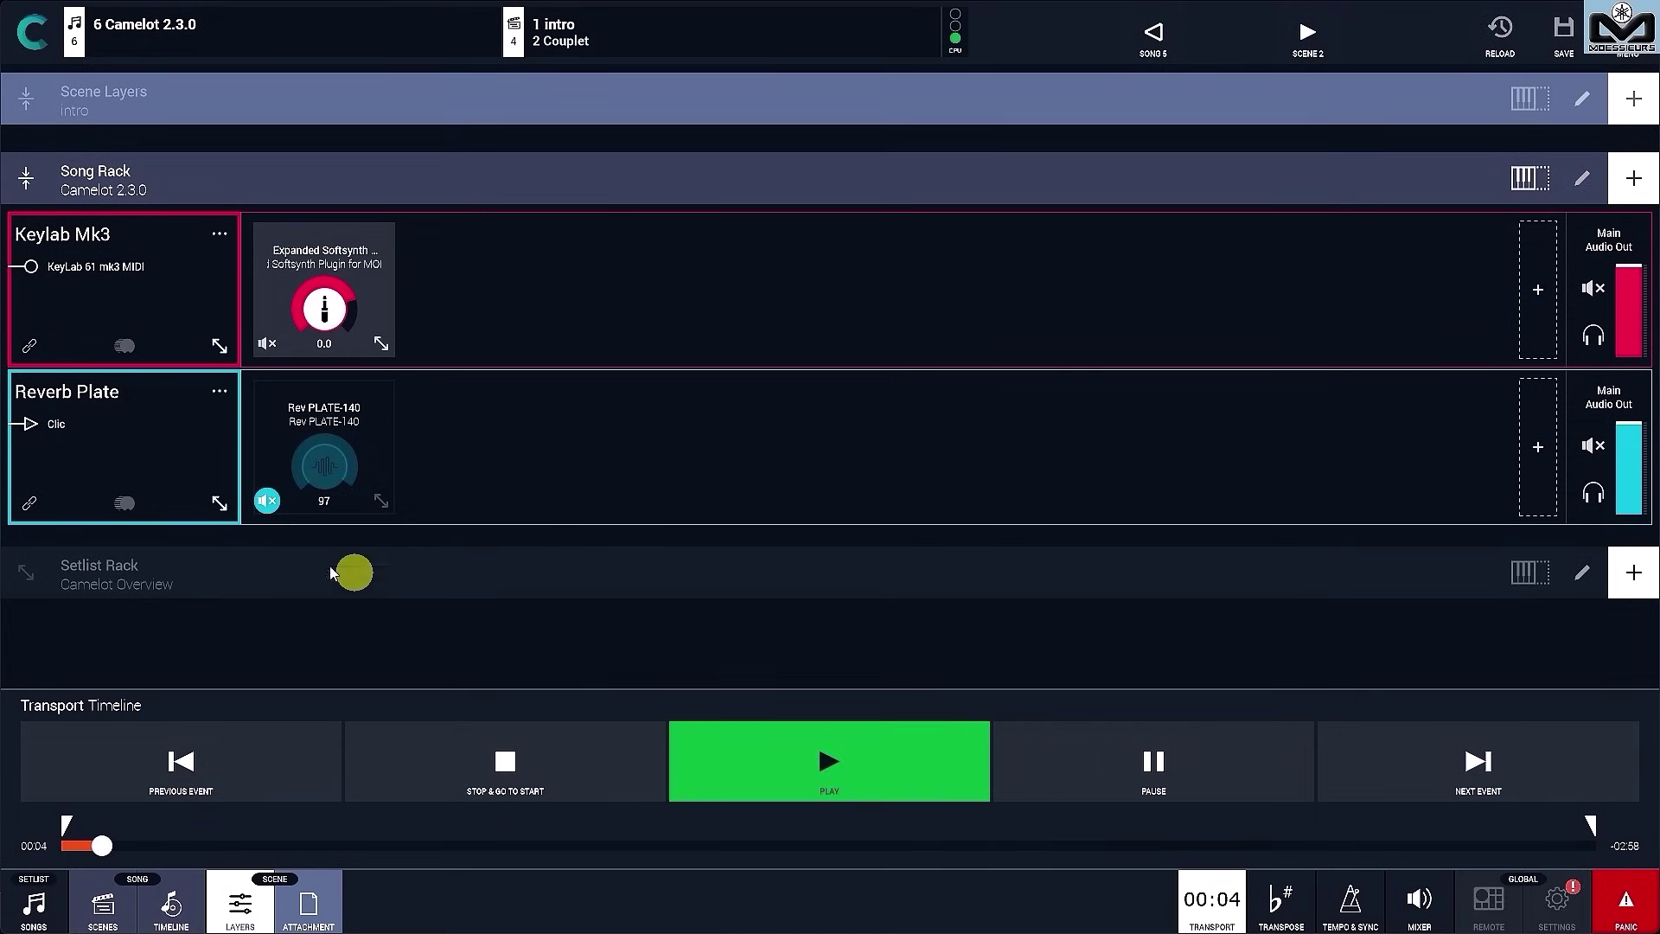
{"action": "left_click", "coordinate": [265, 503]}
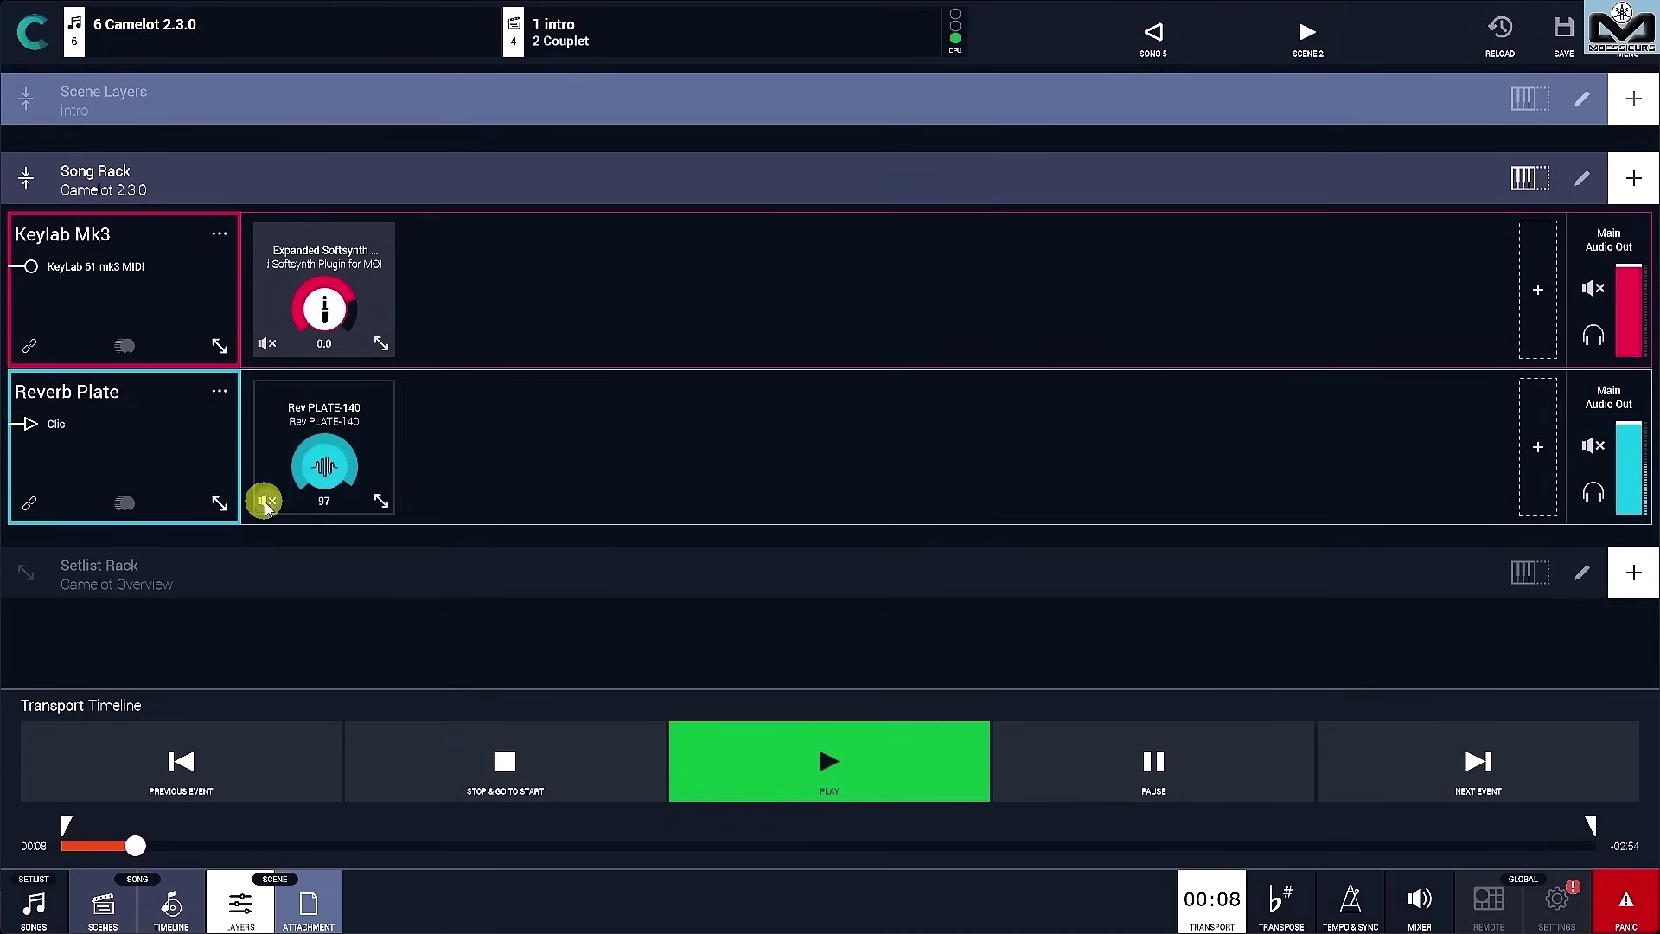
{"action": "left_click", "coordinate": [265, 503]}
{"action": "left_click", "coordinate": [532, 782]}
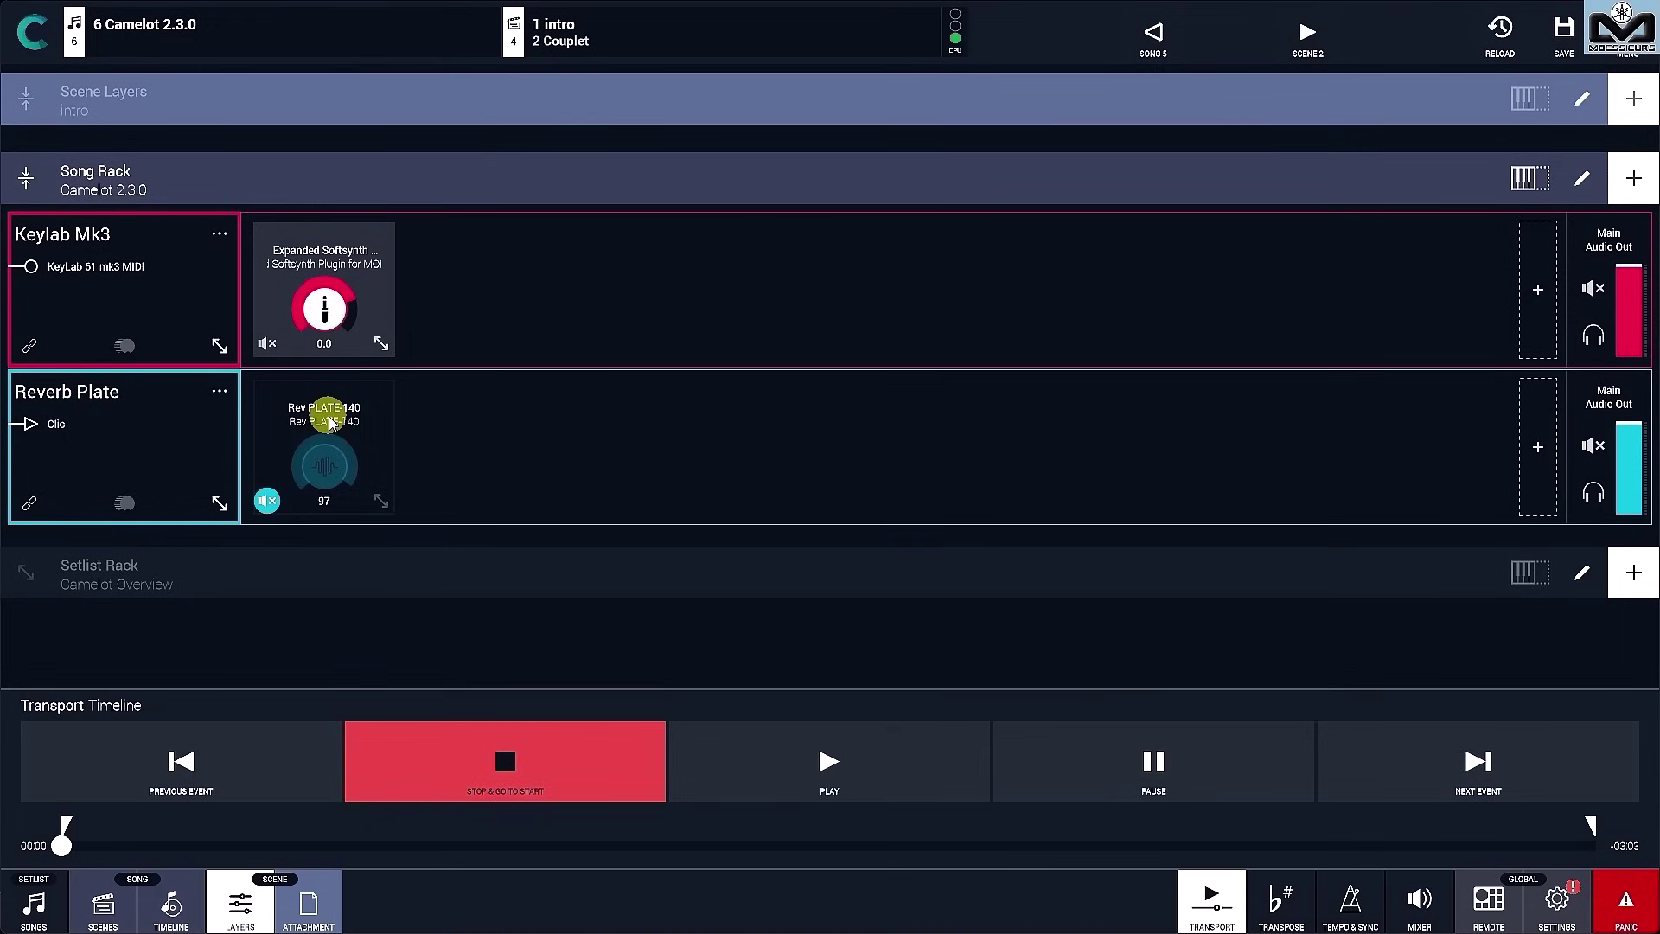
{"action": "left_click", "coordinate": [33, 904]}
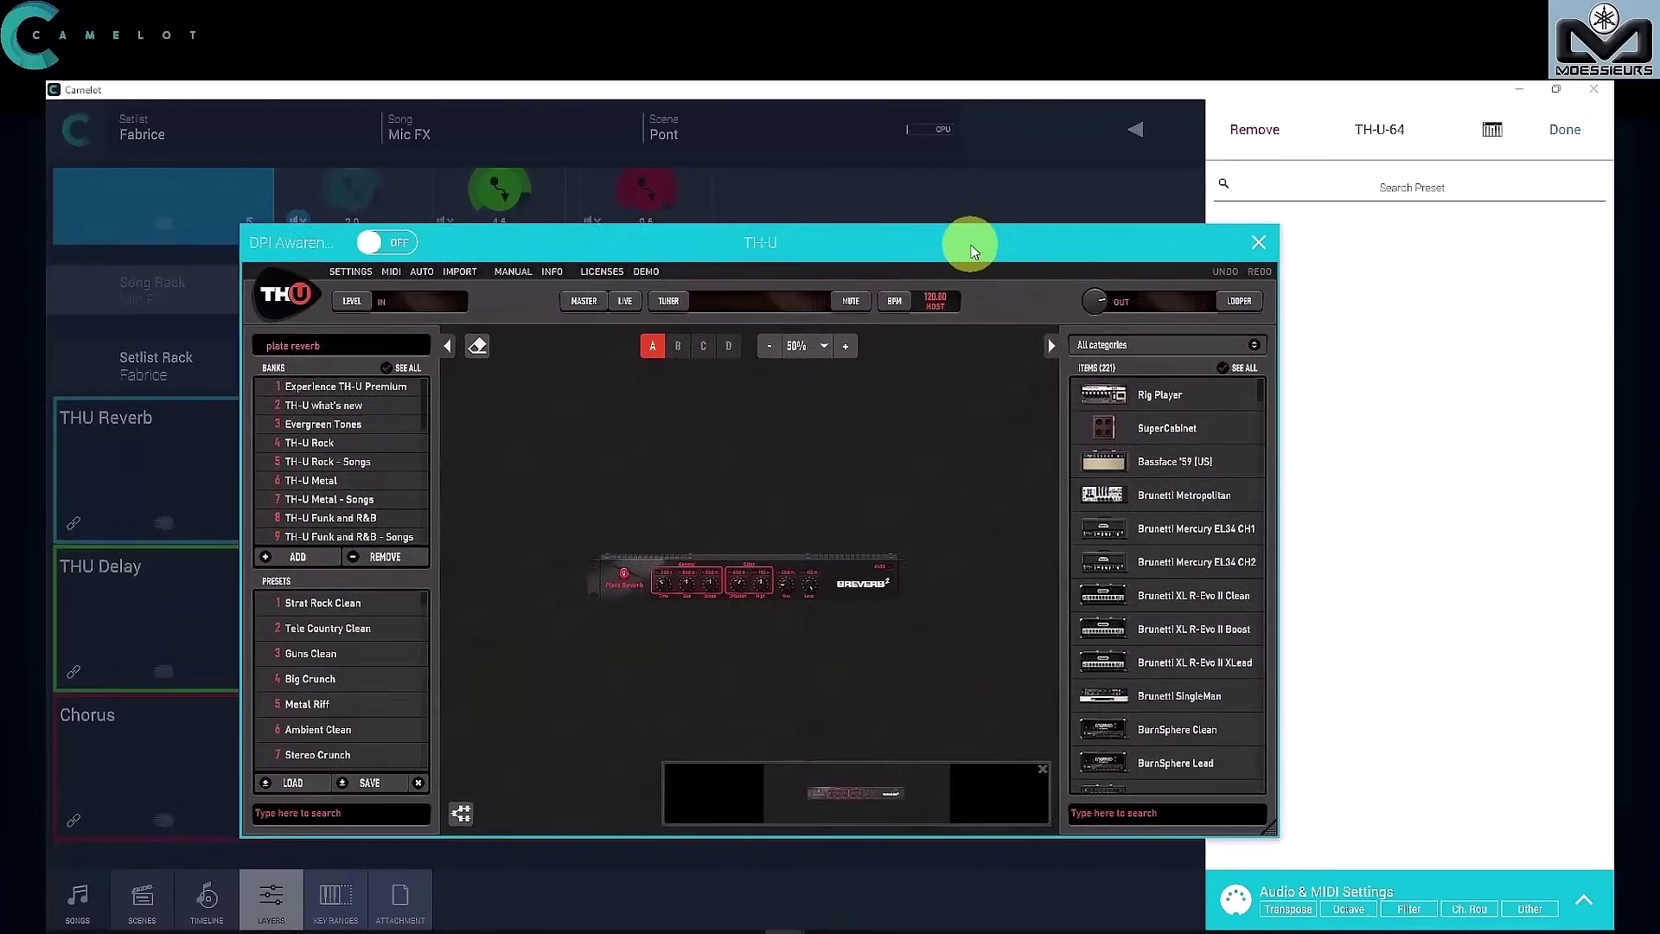
Step: Nudge the TH-U amp plugin window a little to the right by its title bar
{"action": "left_click_drag", "start_coordinate": [971, 245], "coordinate": [1075, 234]}
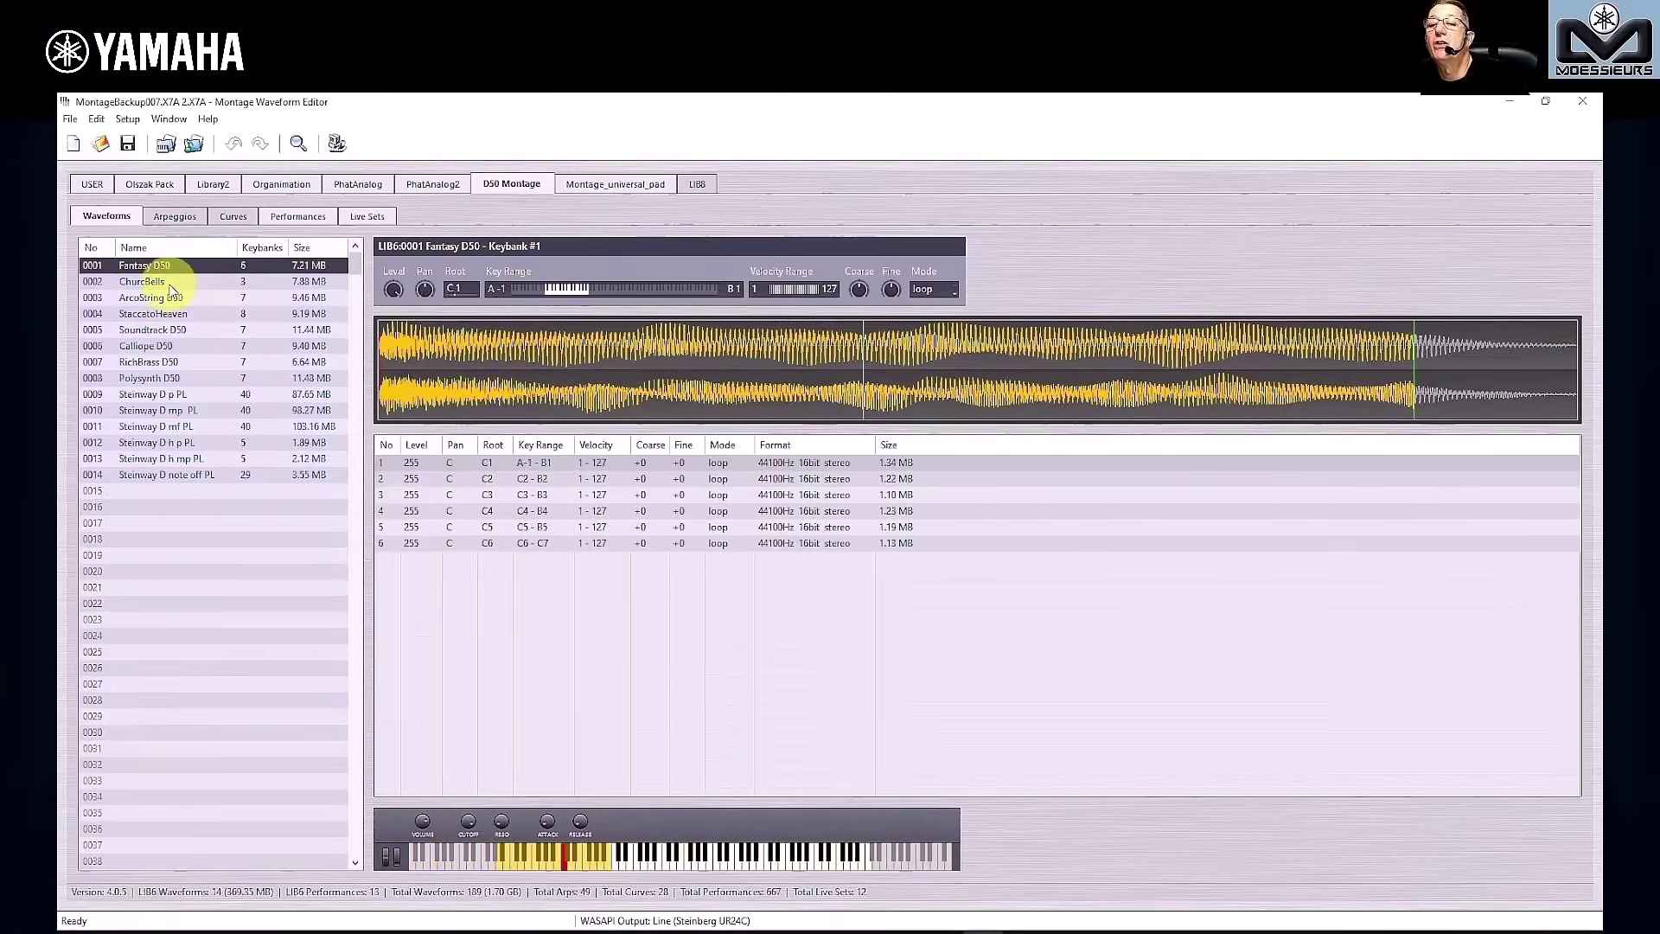
Step: Preview the ChurchBells and StaccatoHeaven waveforms, show Performances, then choose Wednesday, October 4 for booking
{"action": "left_click", "coordinate": [169, 282]}
{"action": "left_click", "coordinate": [159, 315]}
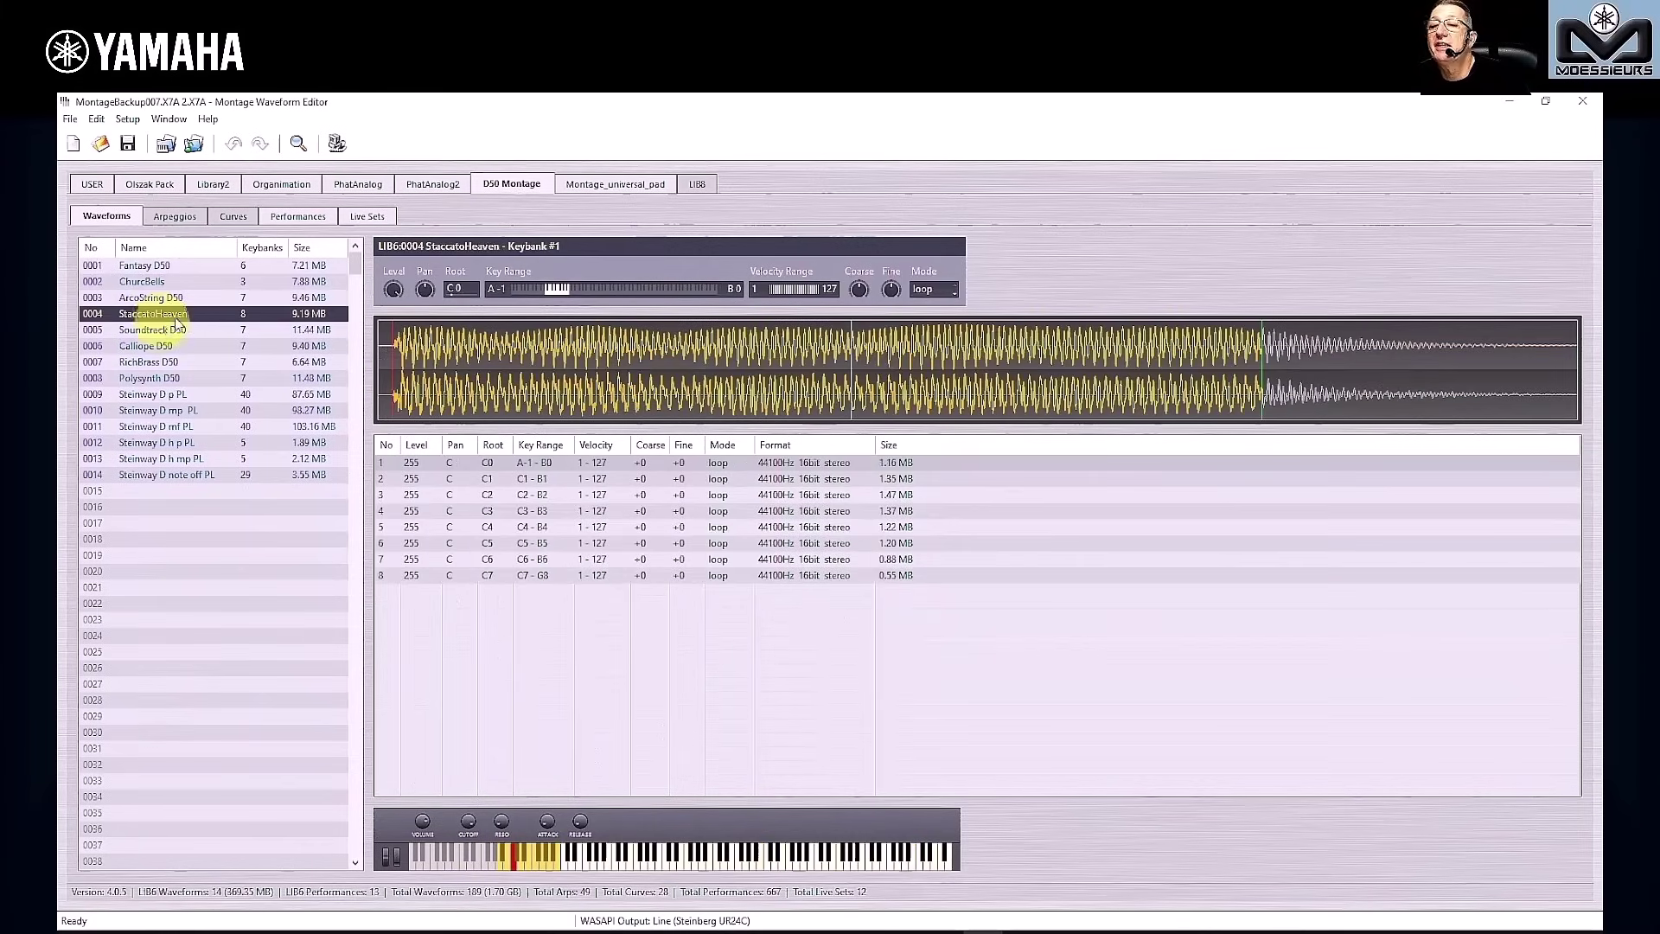
{"action": "left_click", "coordinate": [296, 216]}
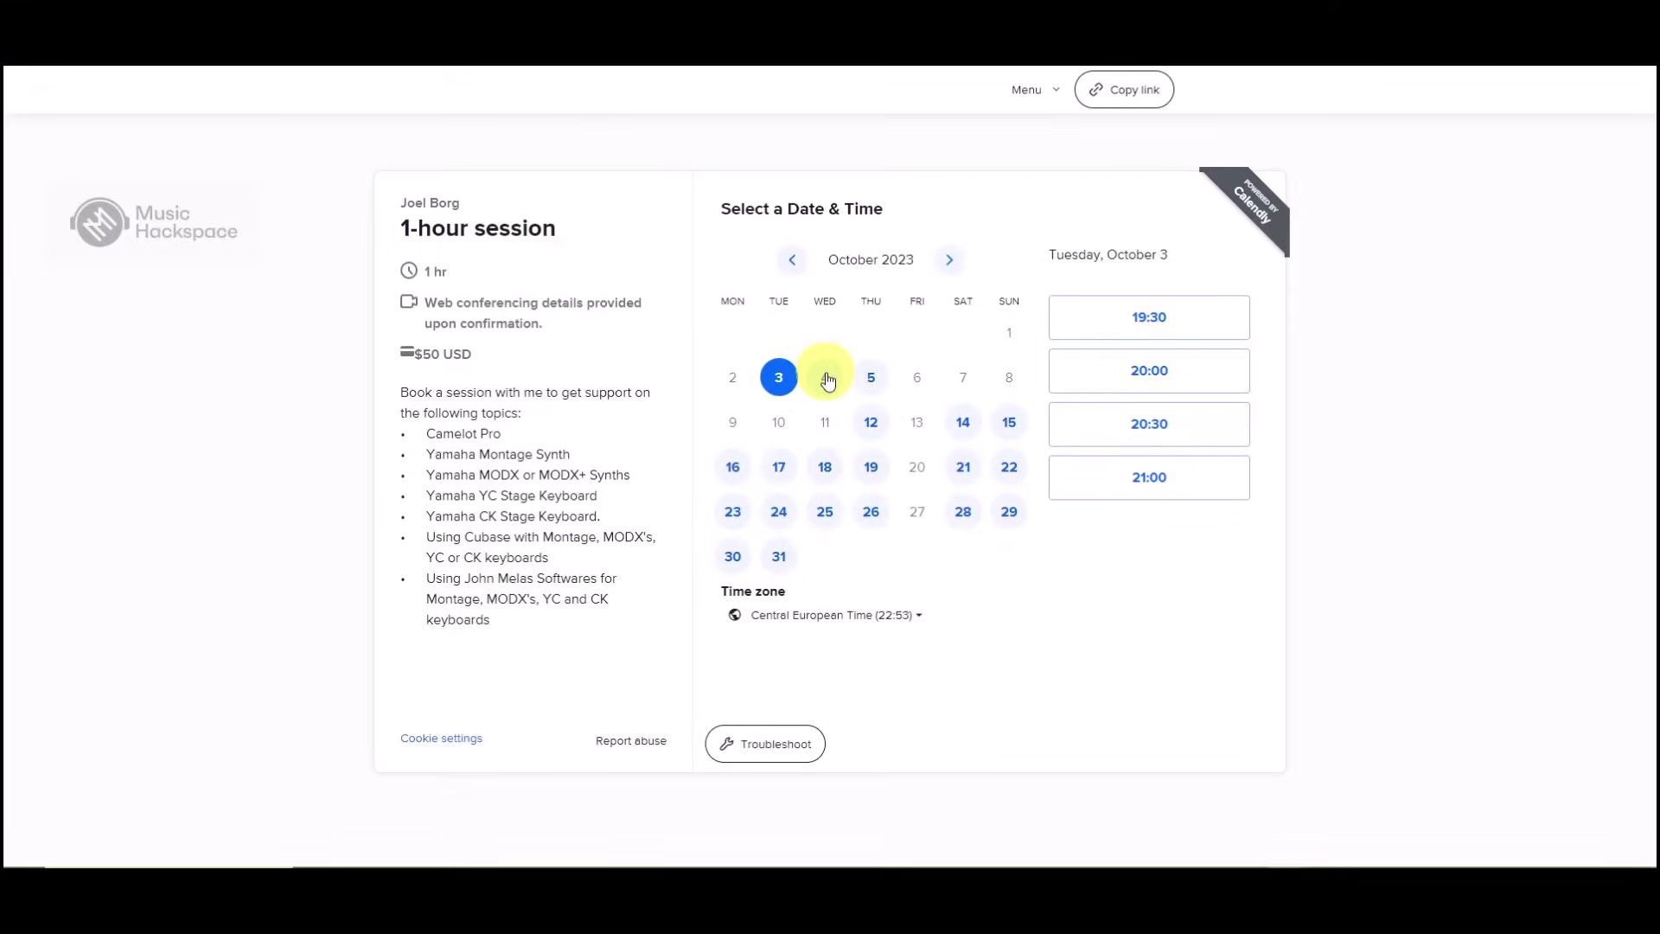
{"action": "left_click", "coordinate": [825, 378]}
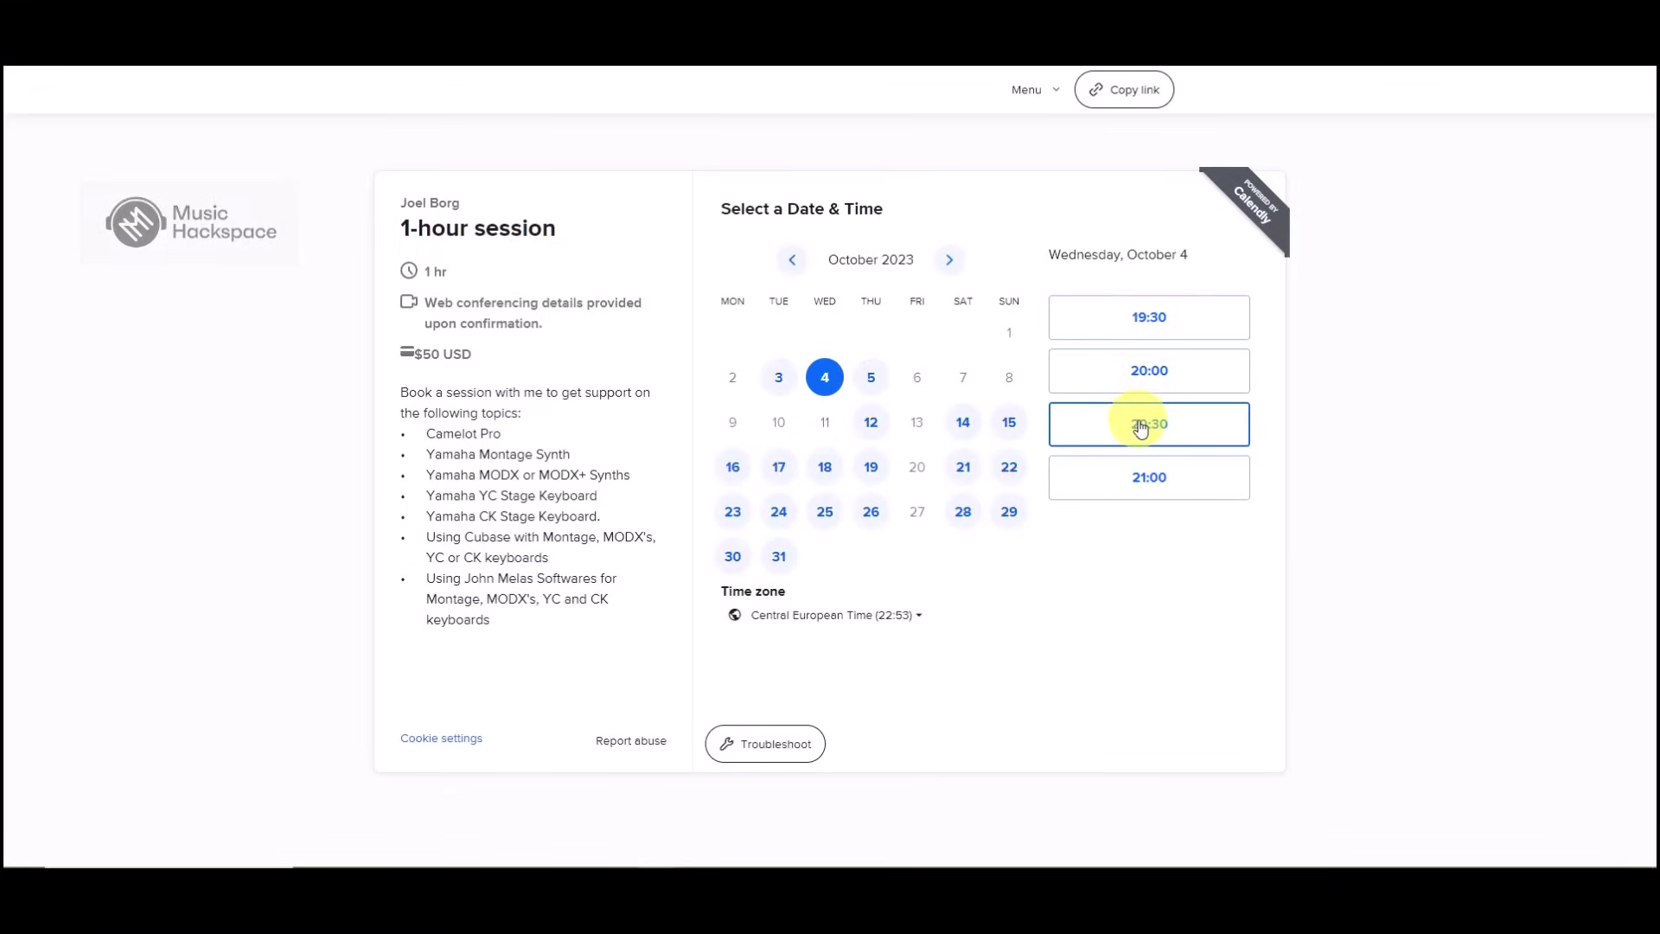
Step: Take the 20:30 slot, fill name and email, tick Yamaha MODX or MODX+, and begin the learning field
{"action": "left_click", "coordinate": [1139, 423]}
{"action": "left_click", "coordinate": [1198, 428]}
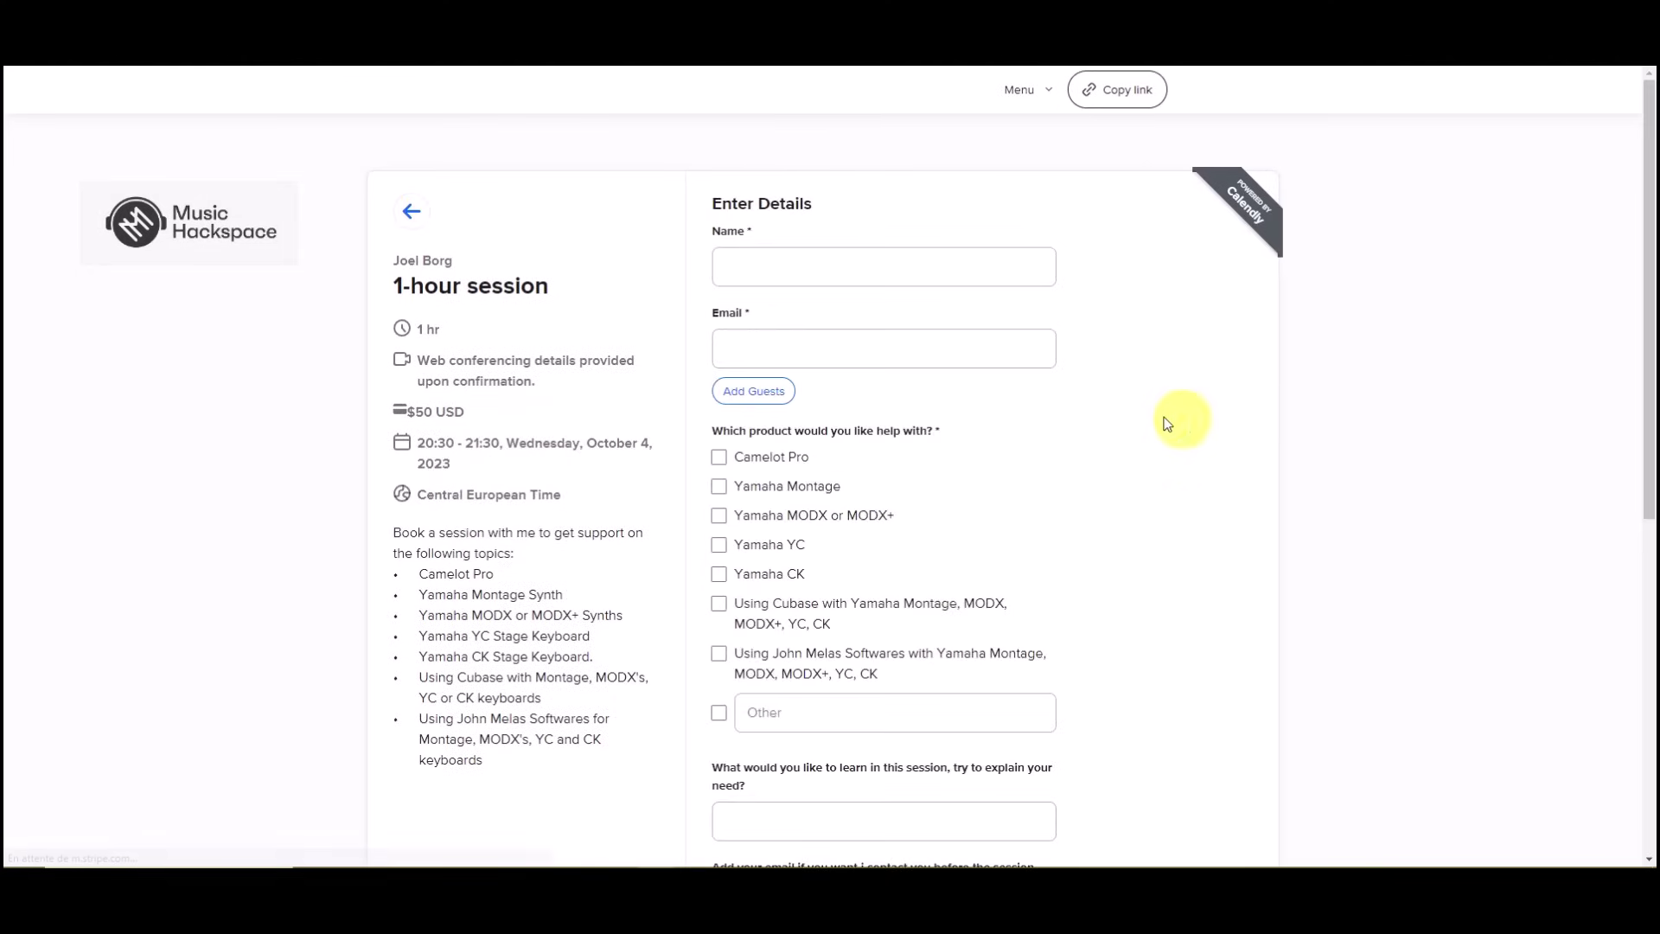
{"action": "left_click", "coordinate": [802, 264]}
{"action": "left_click", "coordinate": [771, 347]}
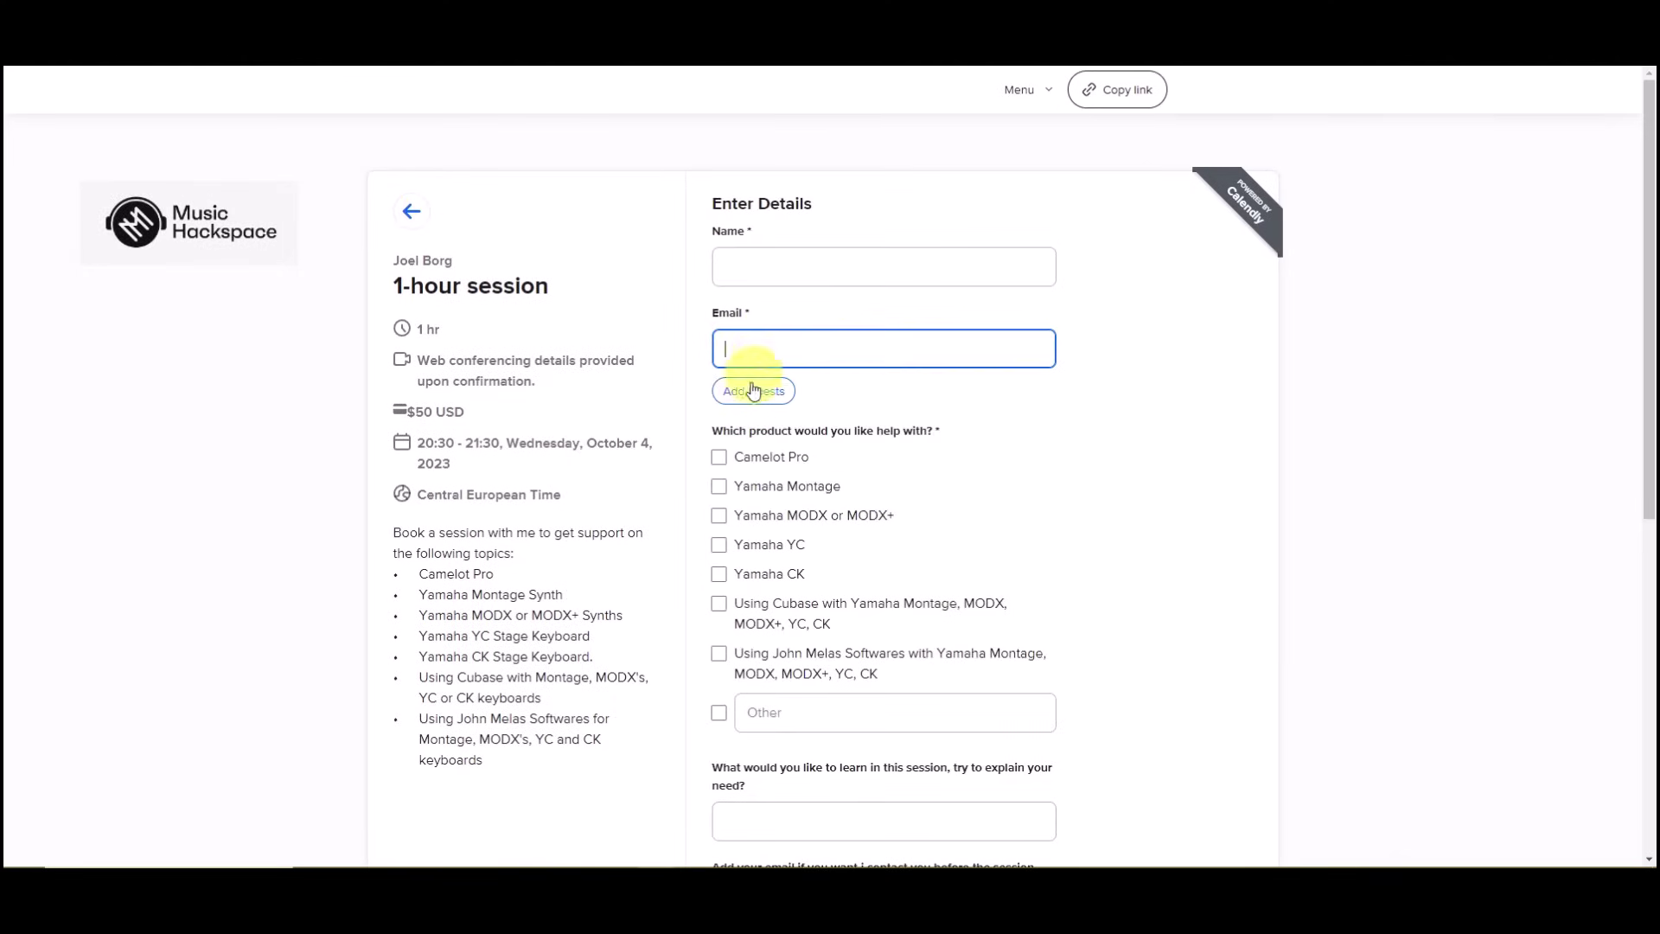
{"action": "left_click", "coordinate": [719, 516]}
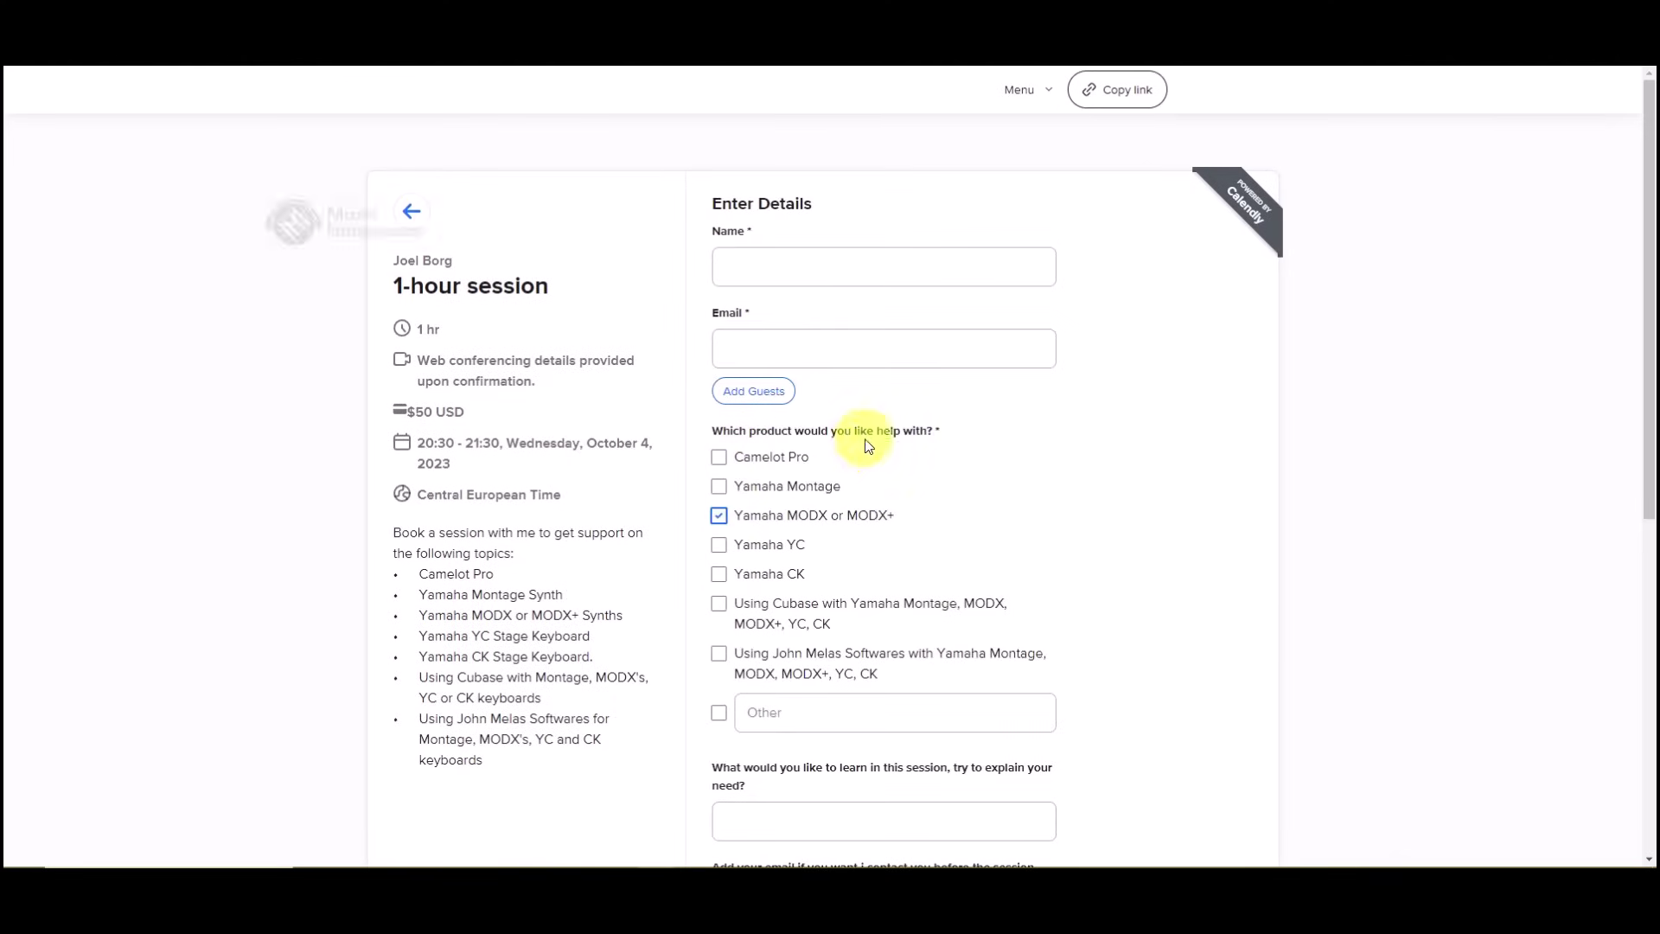
{"action": "scroll", "coordinate": [866, 447], "scroll_direction": "down", "scroll_amount": 2}
{"action": "left_click", "coordinate": [759, 560]}
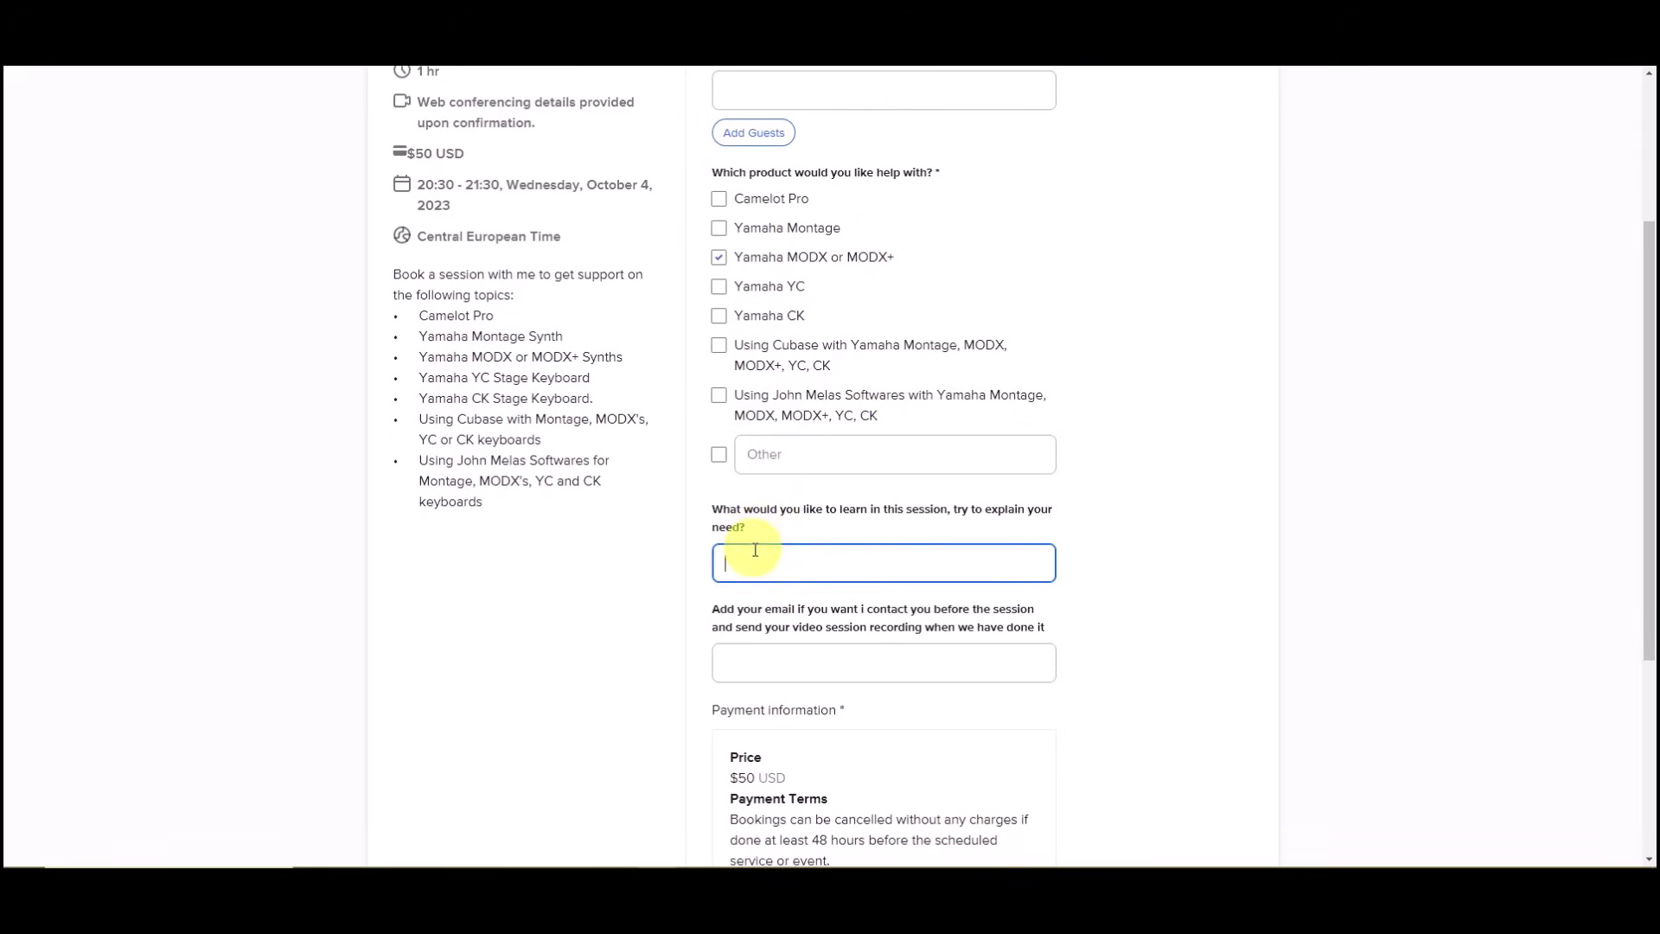
{"action": "scroll", "coordinate": [806, 512], "scroll_direction": "down", "scroll_amount": 1}
{"action": "scroll", "coordinate": [815, 489], "scroll_direction": "down", "scroll_amount": 2}
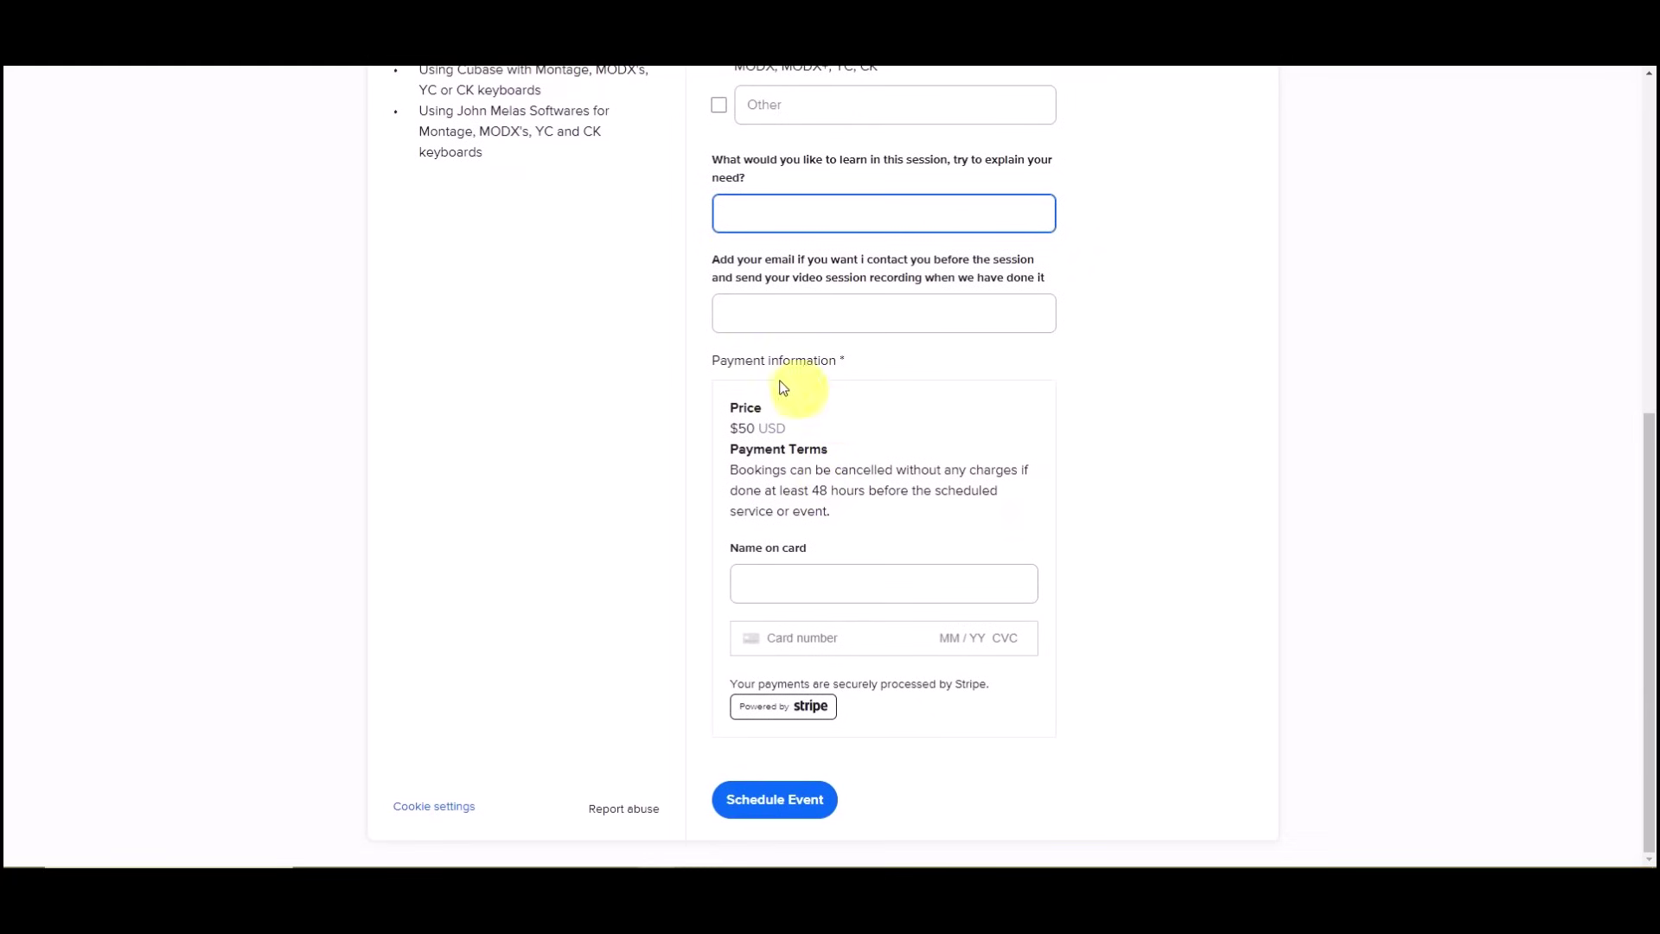